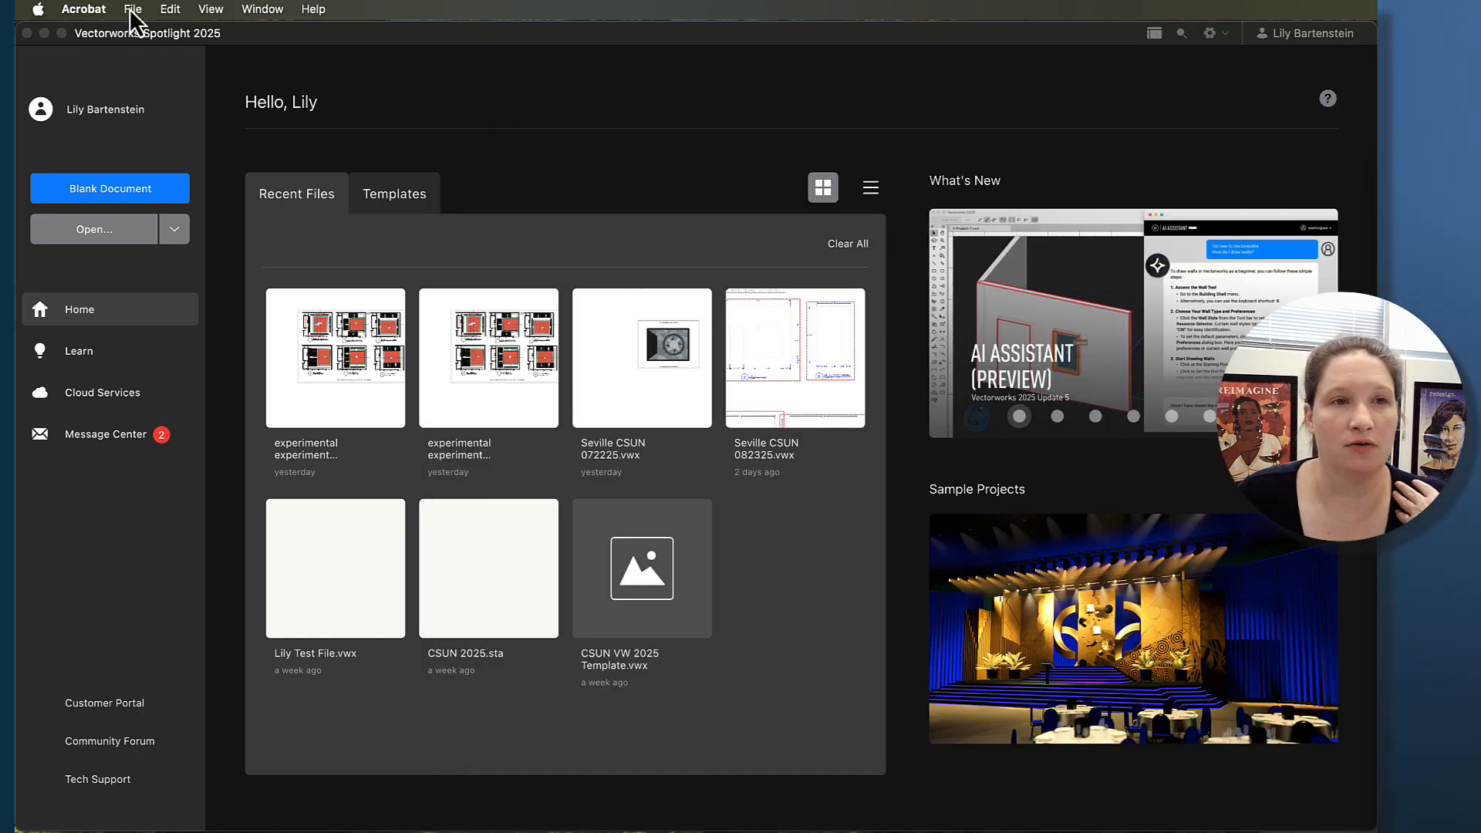
# Switch to Vectorworks and create a new document based on the CSUN 2025.sta template
pyautogui.click(97, 140)
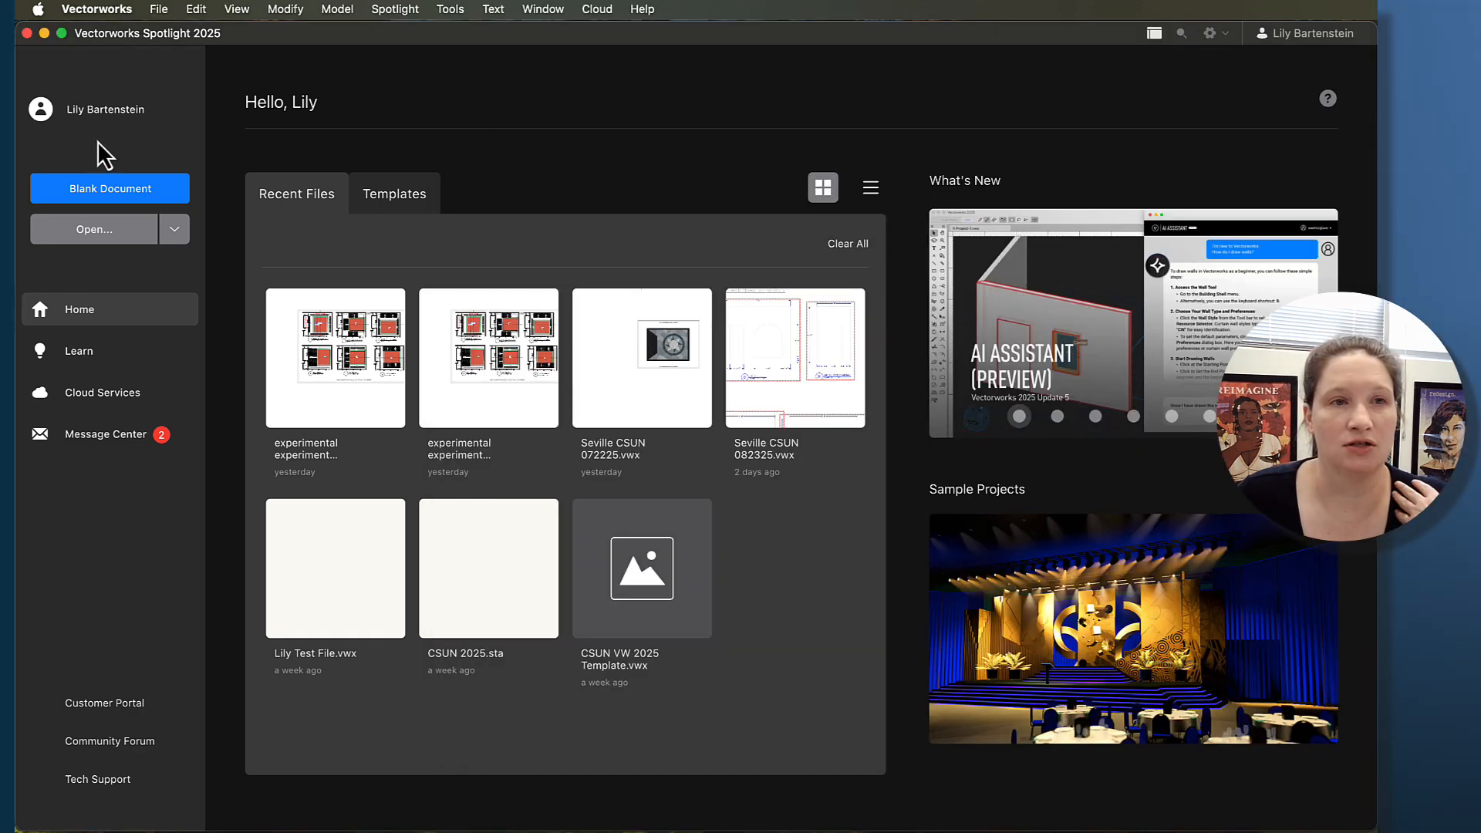
pyautogui.click(159, 9)
pyautogui.moveTo(210, 91)
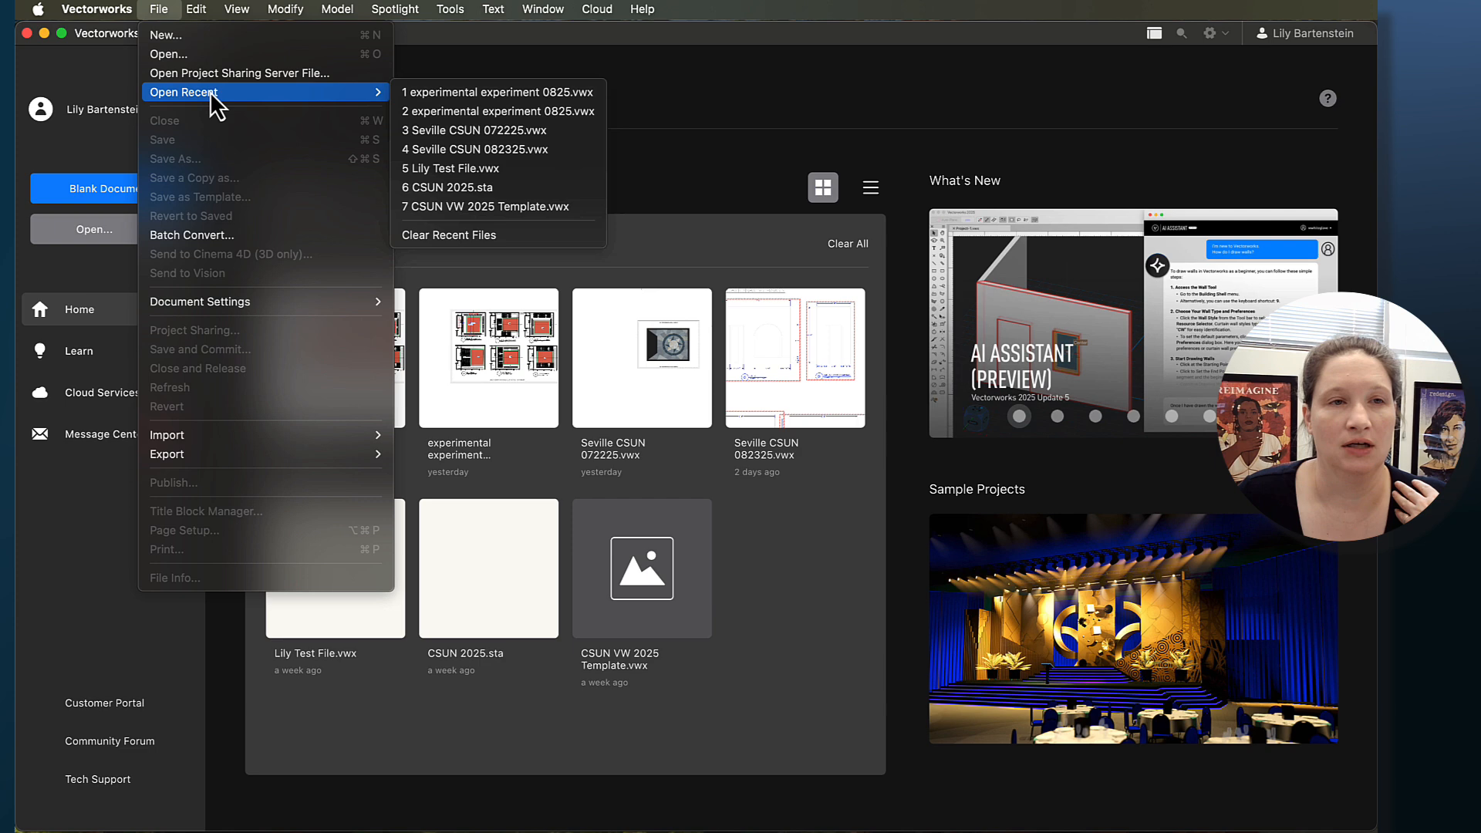
pyautogui.click(174, 35)
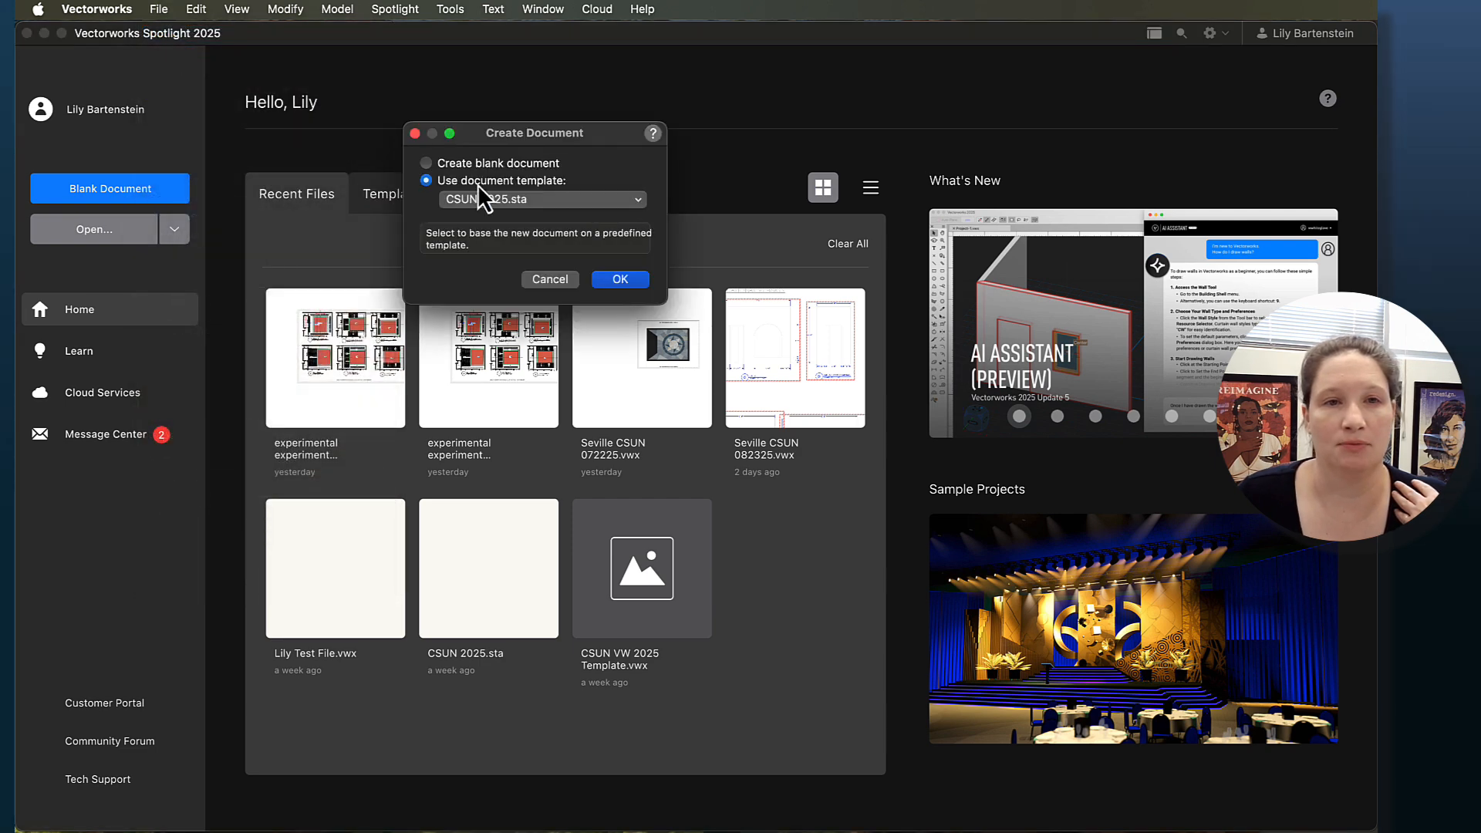
pyautogui.click(620, 280)
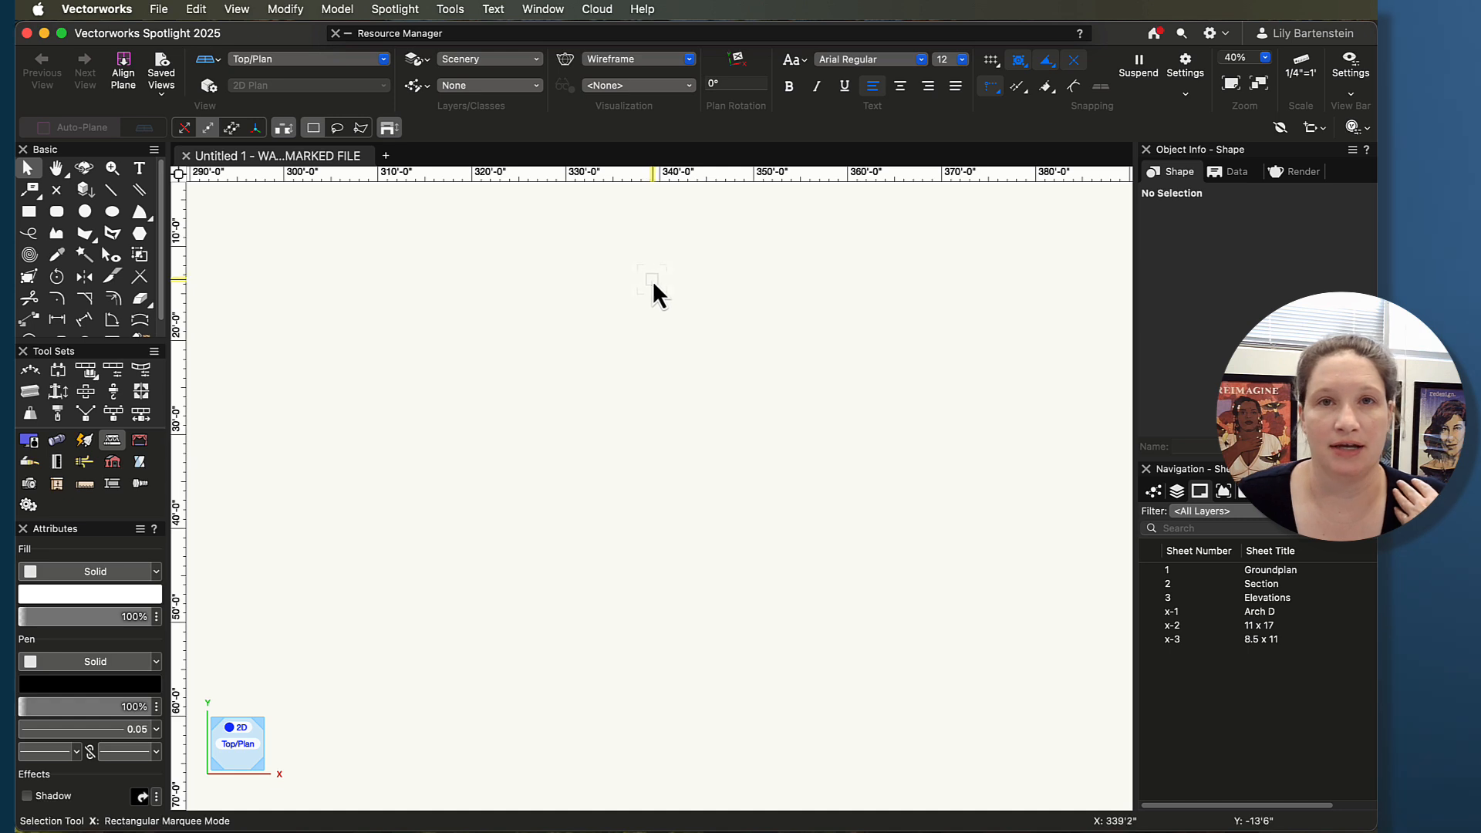
# Start saving the drawing under a new name and create a folder named CAD Class on the Desktop for it
pyautogui.click(158, 10)
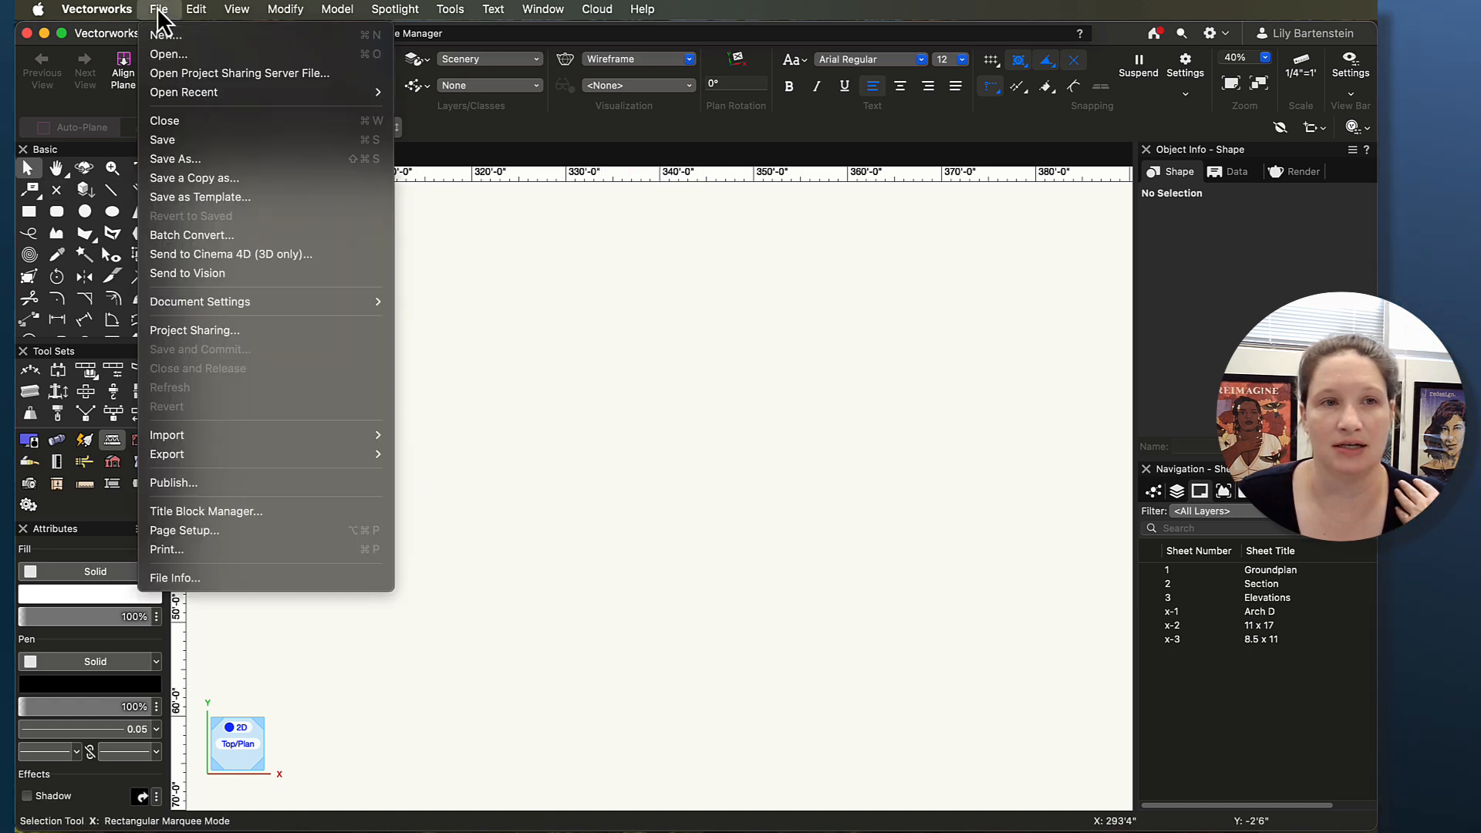
pyautogui.click(197, 157)
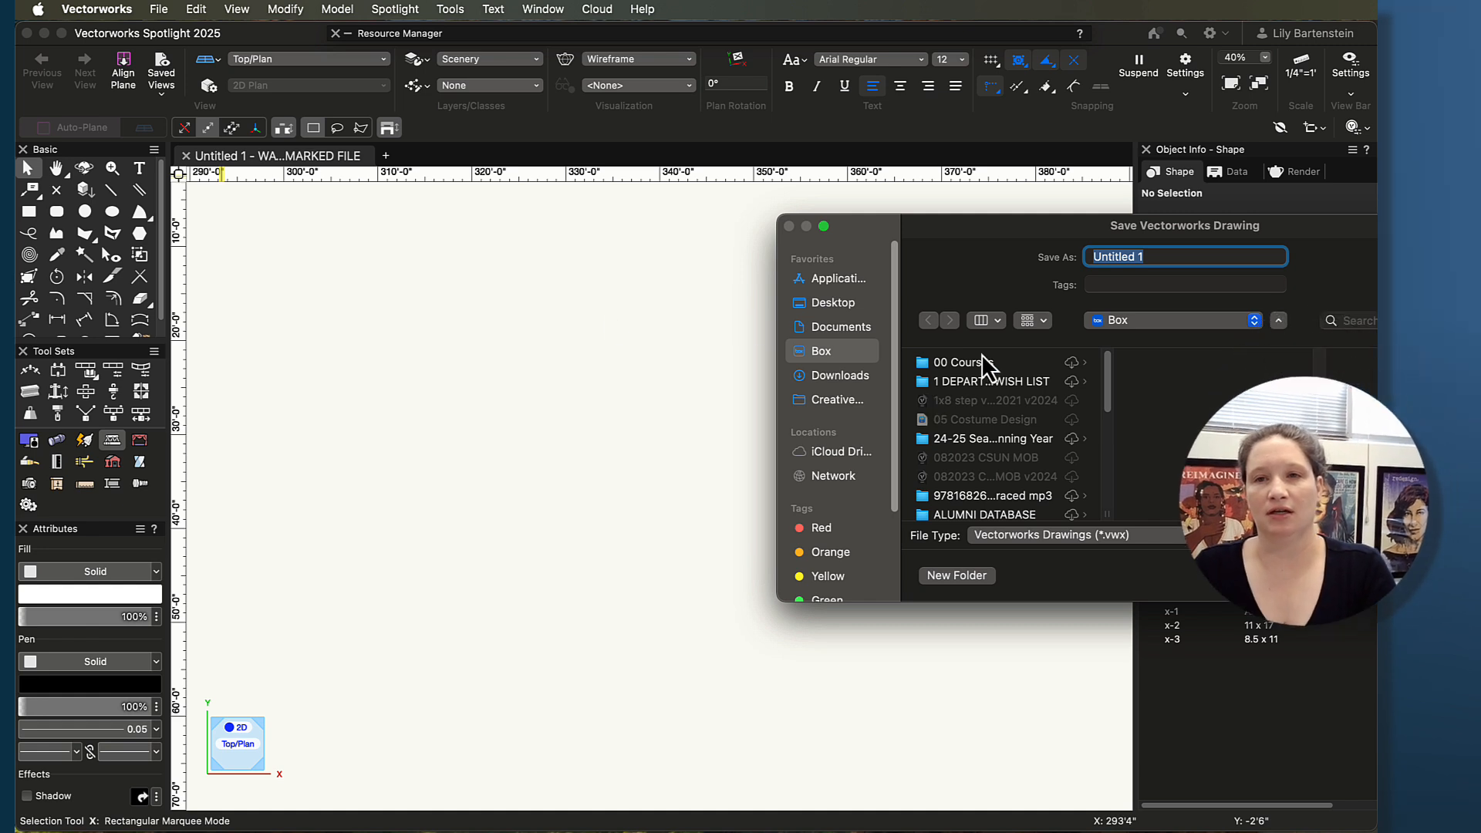
pyautogui.click(837, 303)
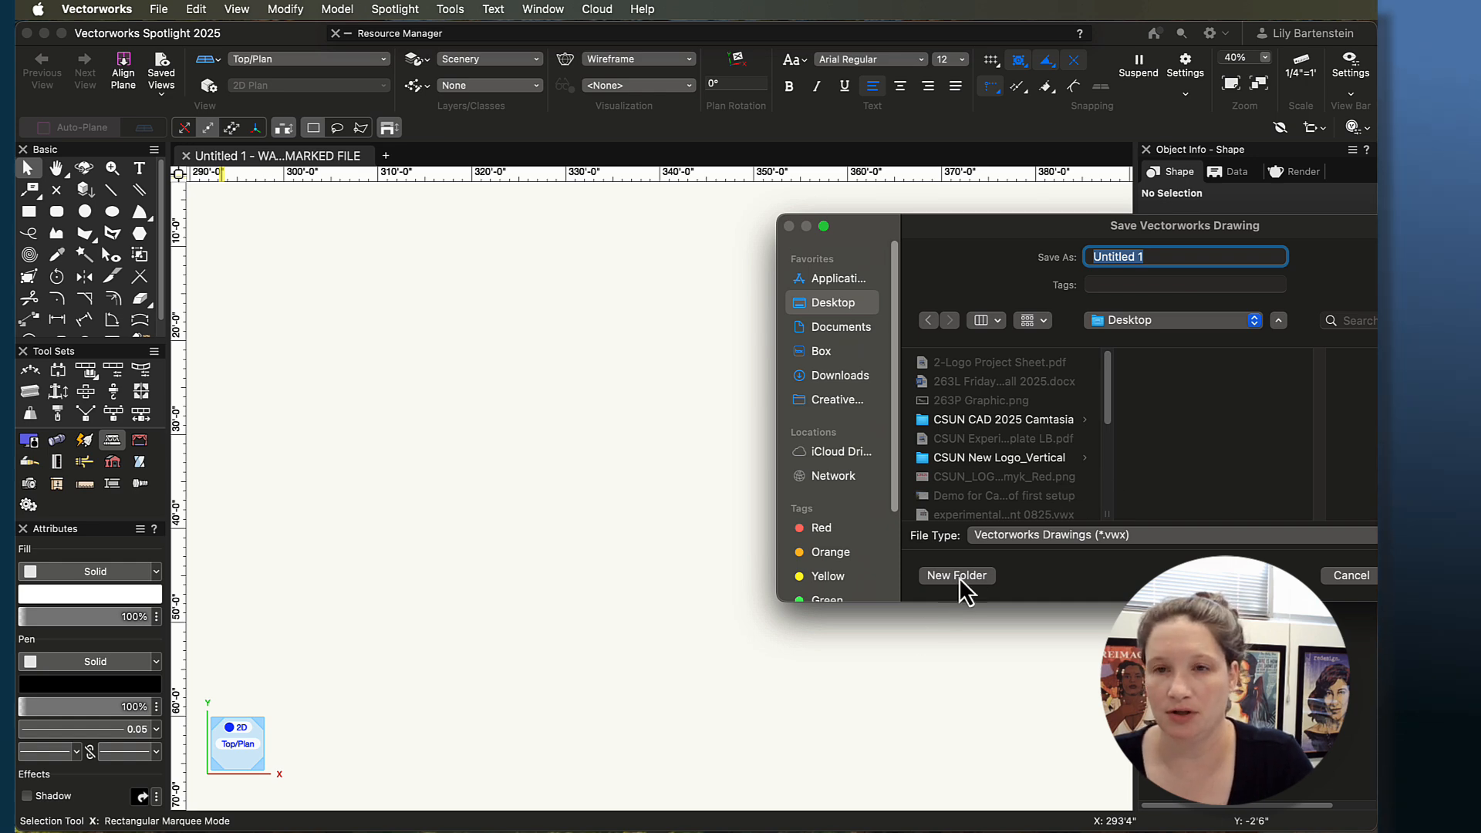
pyautogui.moveTo(1034, 229); pyautogui.dragTo(690, 196)
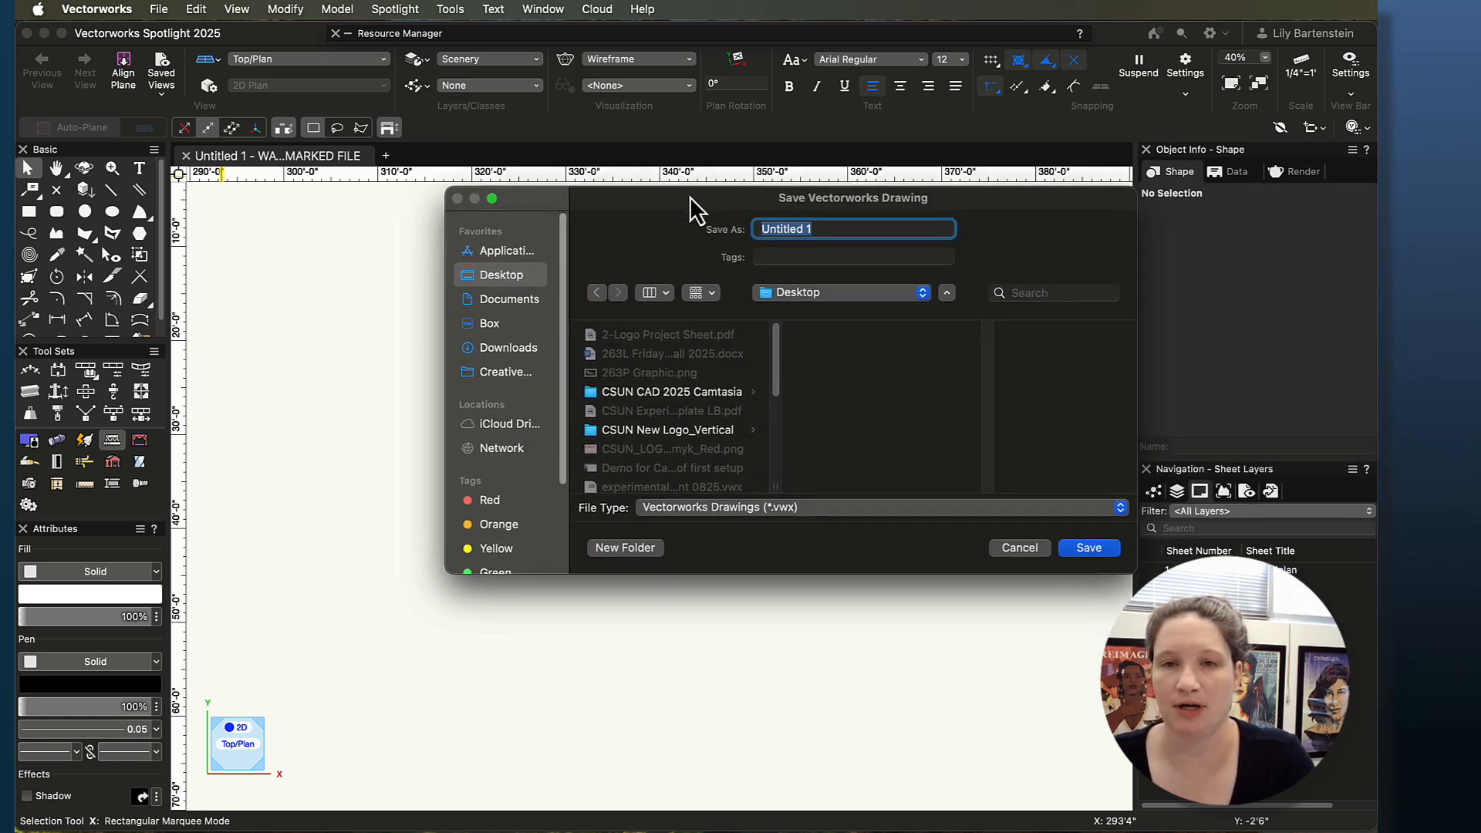
pyautogui.click(641, 550)
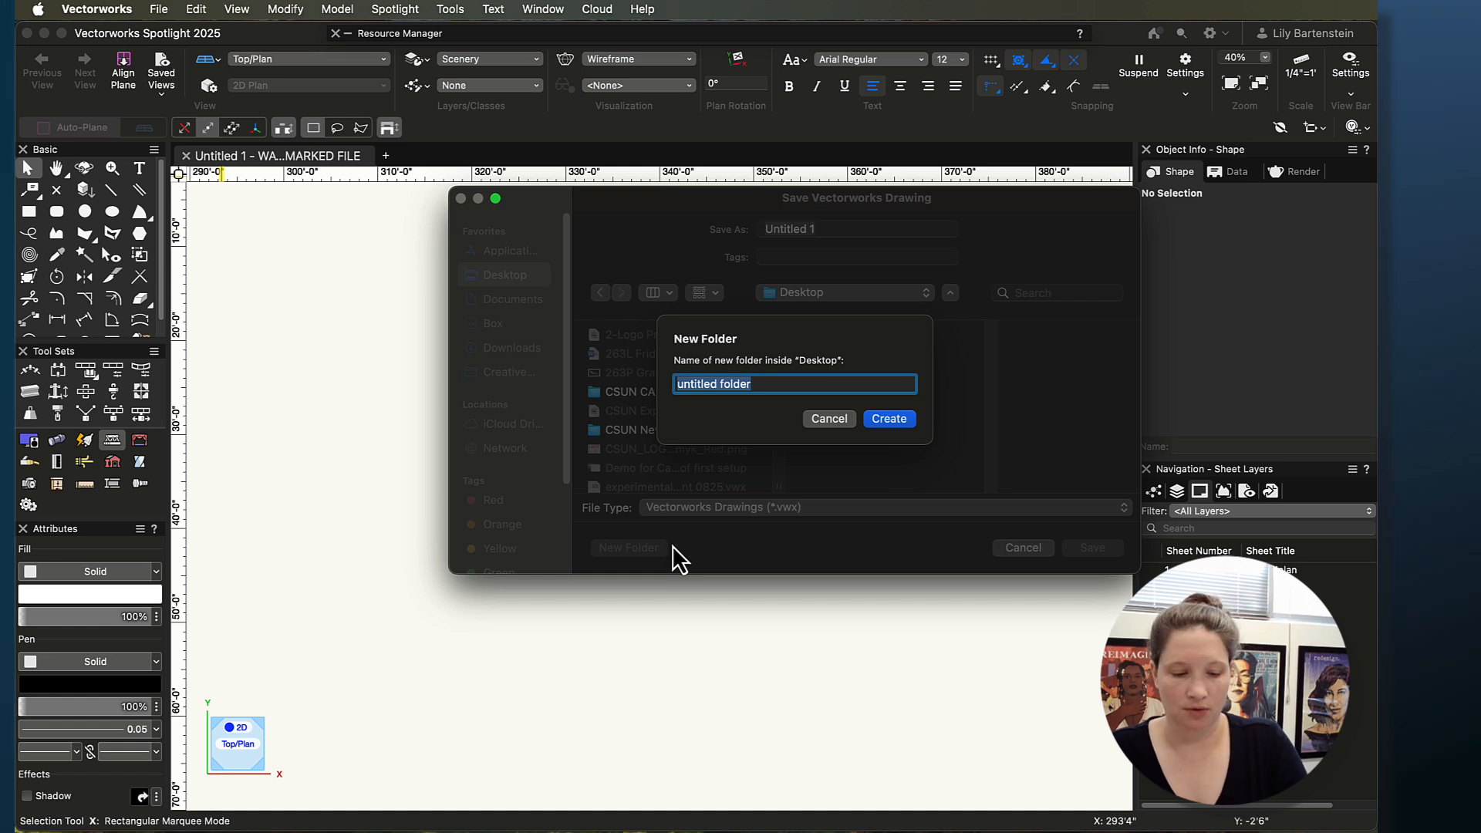
pyautogui.write('CA')
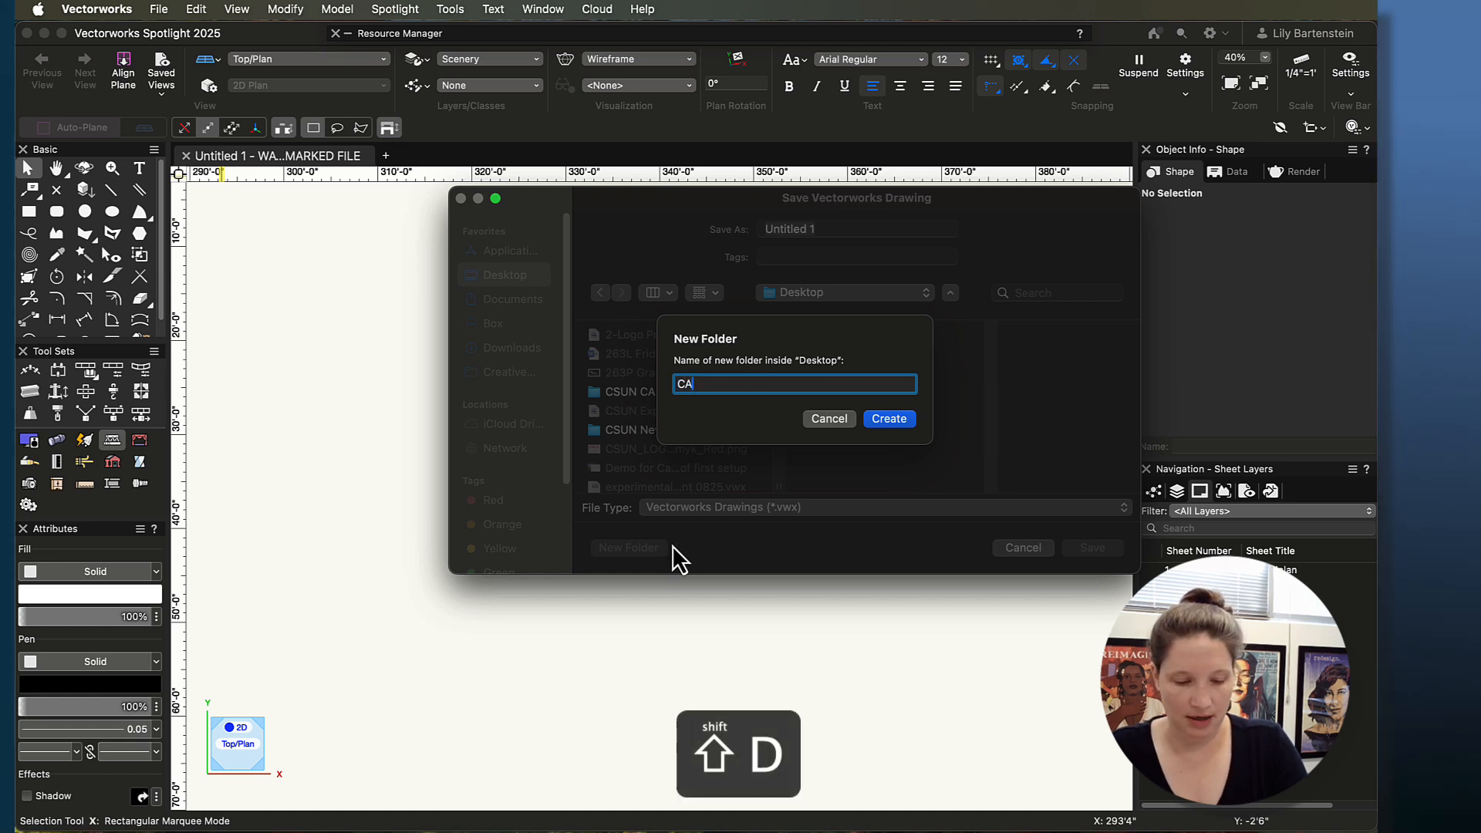
pyautogui.write('D Class')
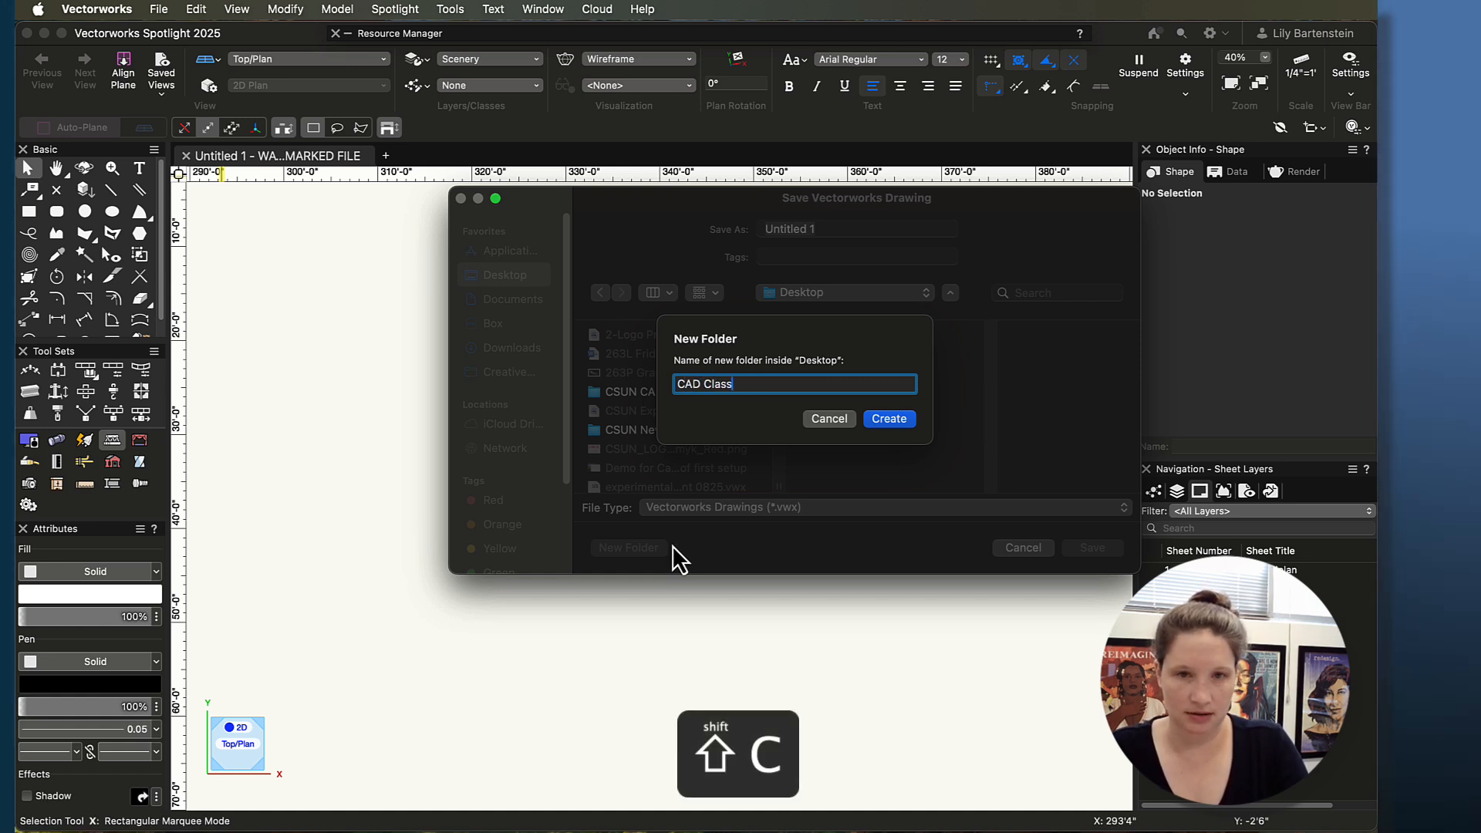
pyautogui.press('Return')
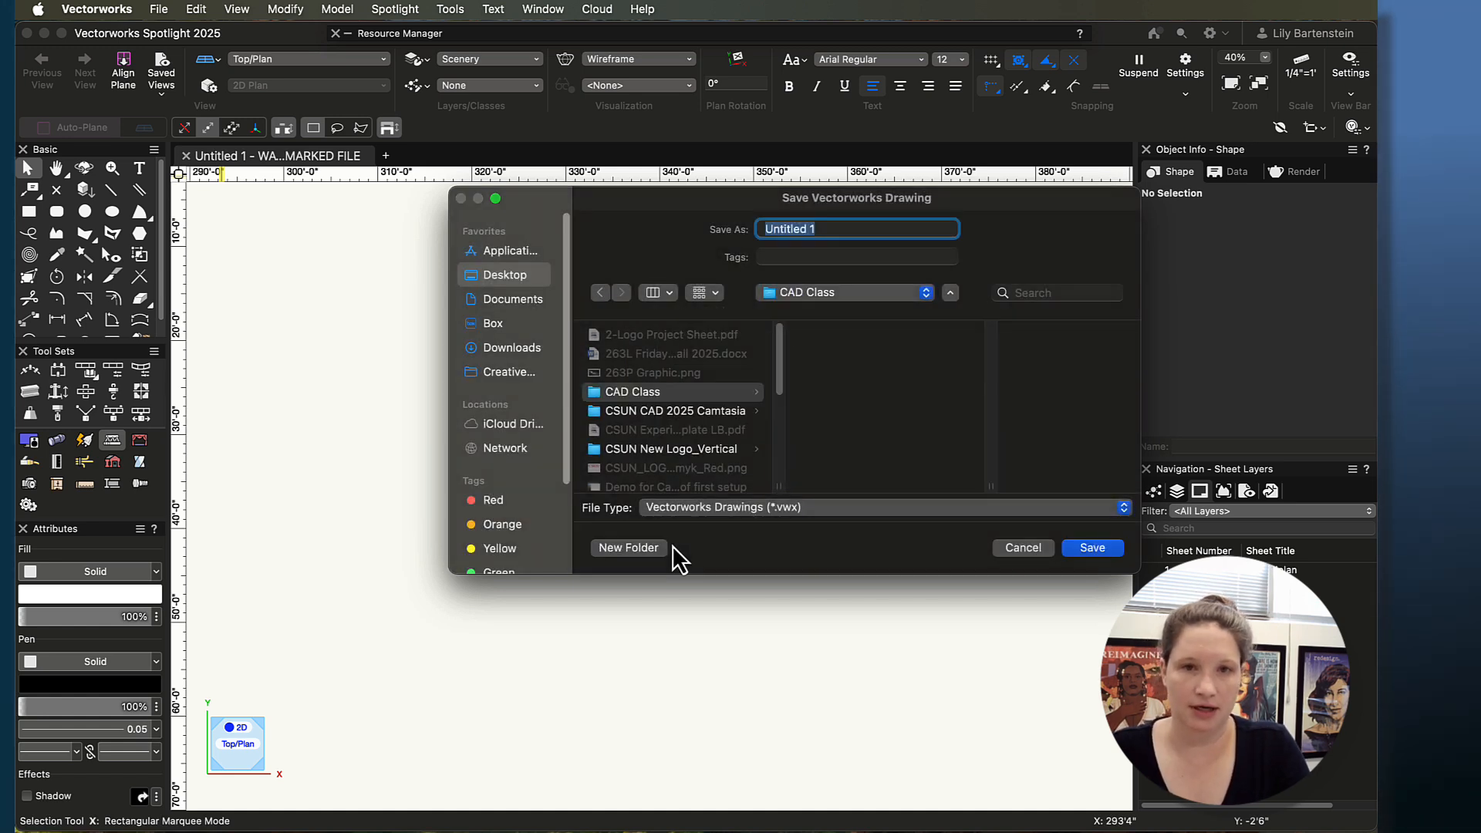
# Create a subfolder named 2 Logo Project inside the CAD Class folder
pyautogui.click(629, 548)
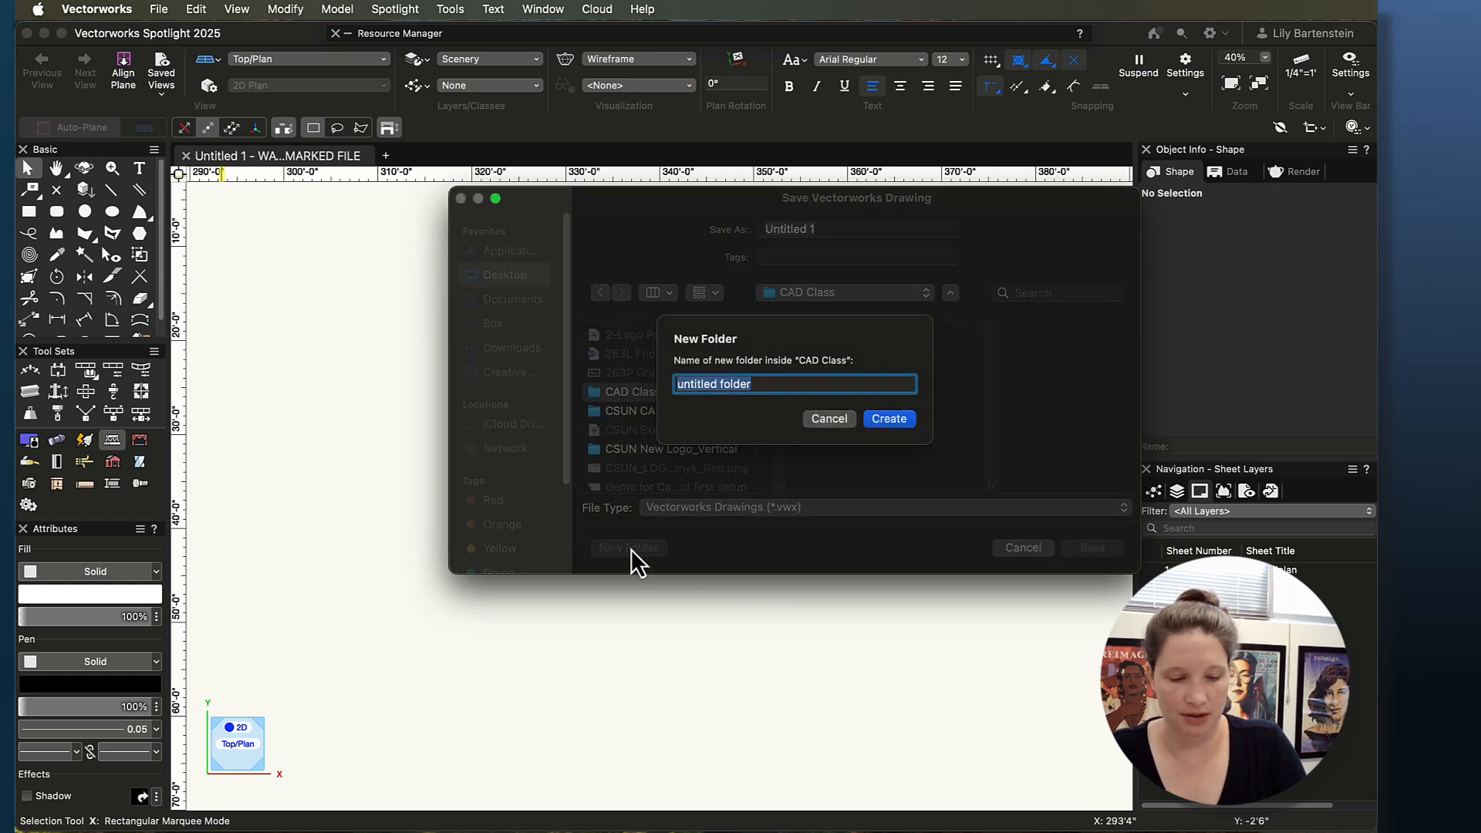
pyautogui.write('1 Logog Pr')
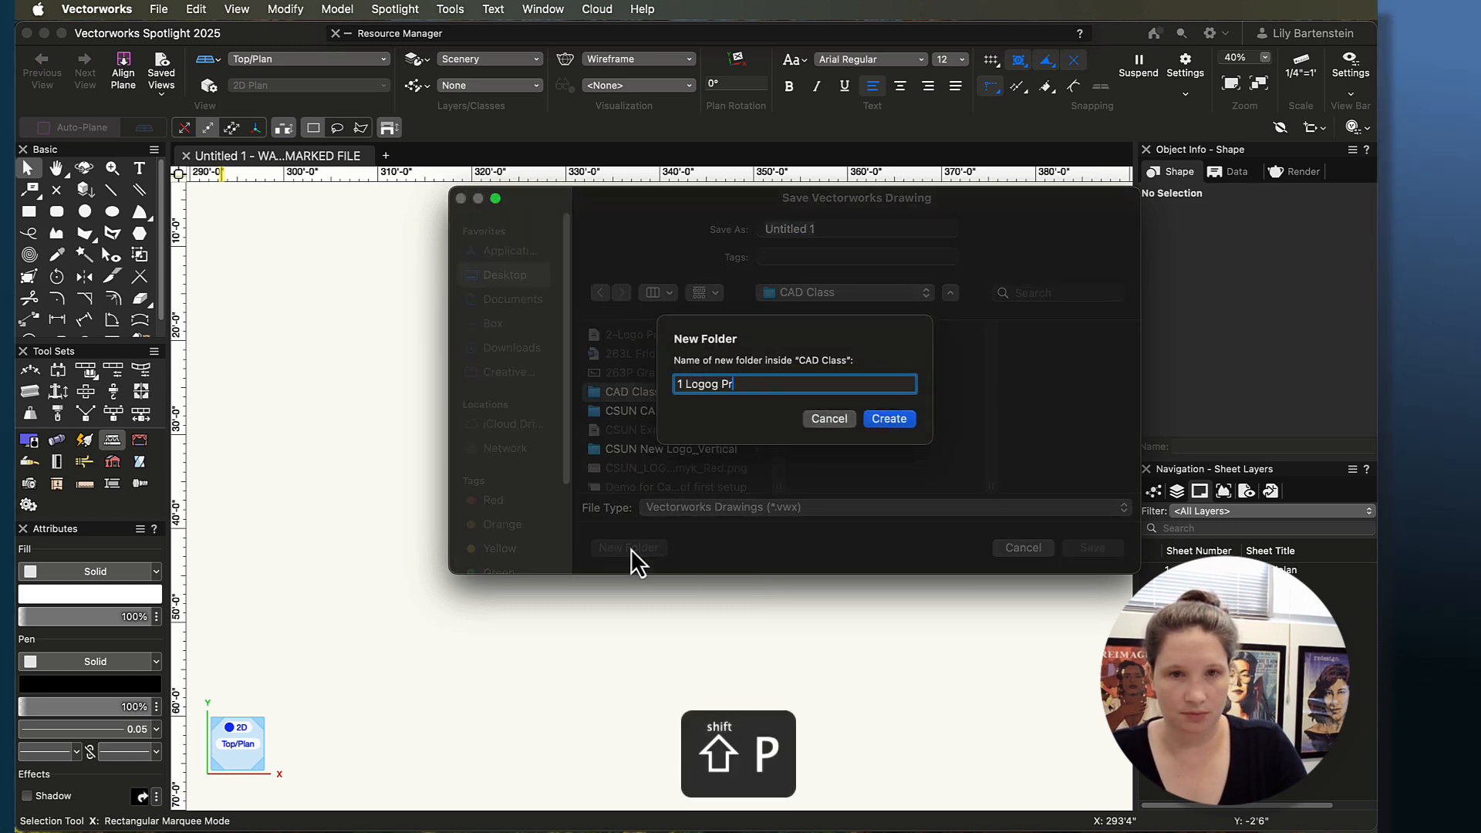
pyautogui.press('BackSpace')
pyautogui.press('BackSpace')
pyautogui.press('BackSpace')
pyautogui.press('BackSpace')
pyautogui.press('BackSpace')
pyautogui.press('BackSpace')
pyautogui.press('BackSpace')
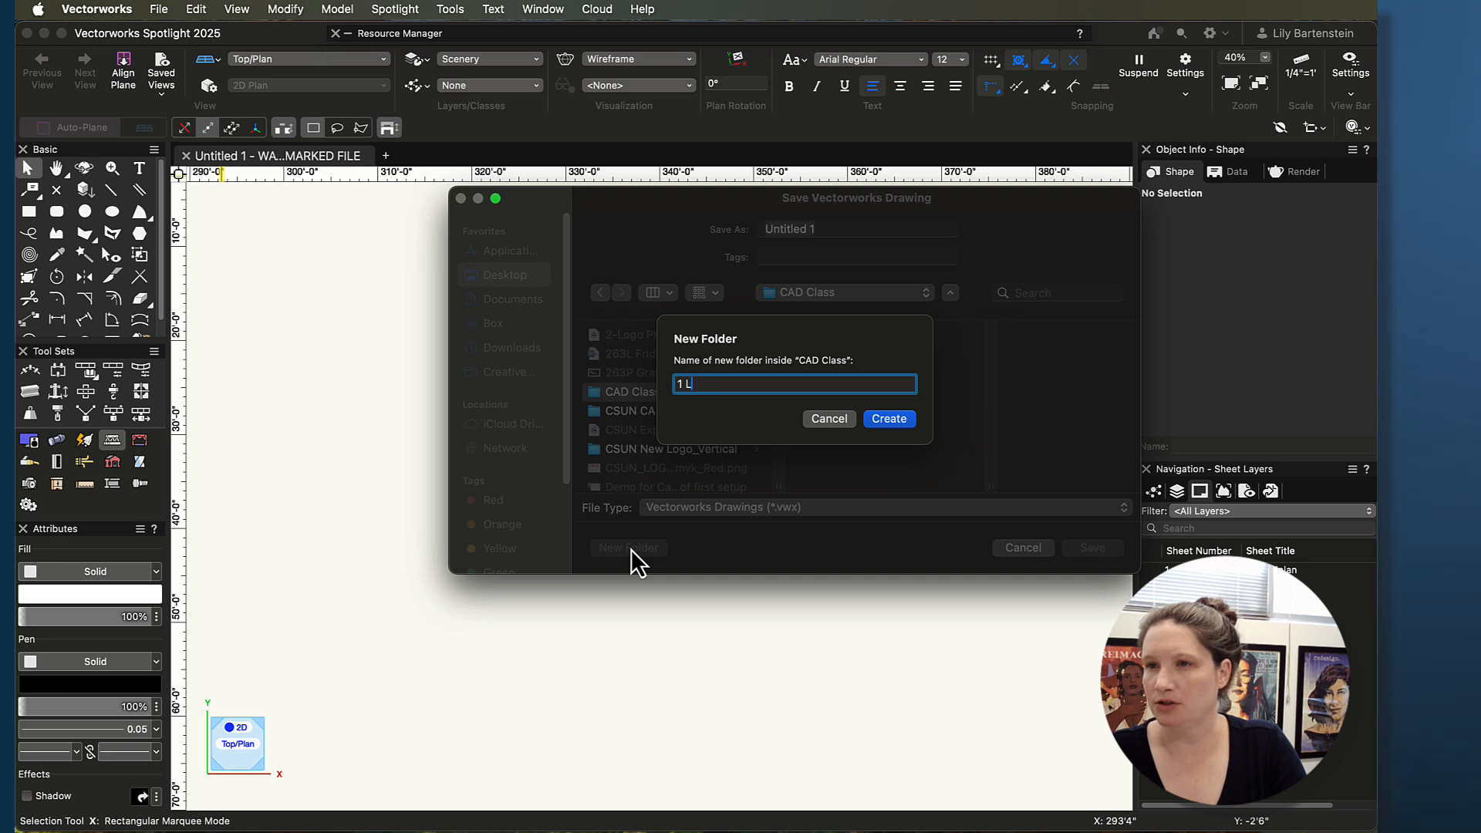
pyautogui.press('BackSpace')
pyautogui.press('BackSpace')
pyautogui.press('BackSpace')
pyautogui.write('2 ')
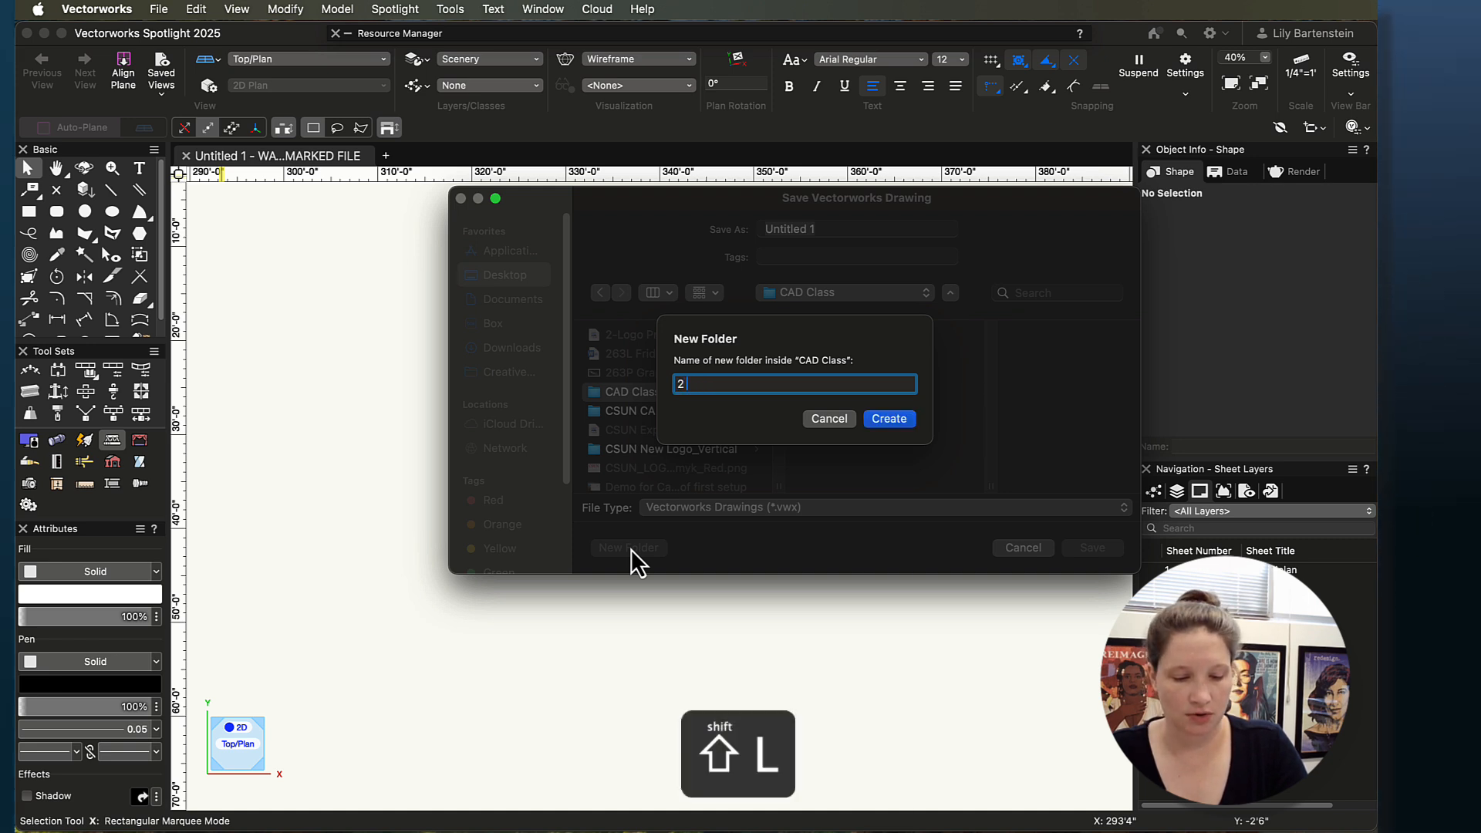
pyautogui.write('Logo PRo')
pyautogui.press('BackSpace')
pyautogui.press('BackSpace')
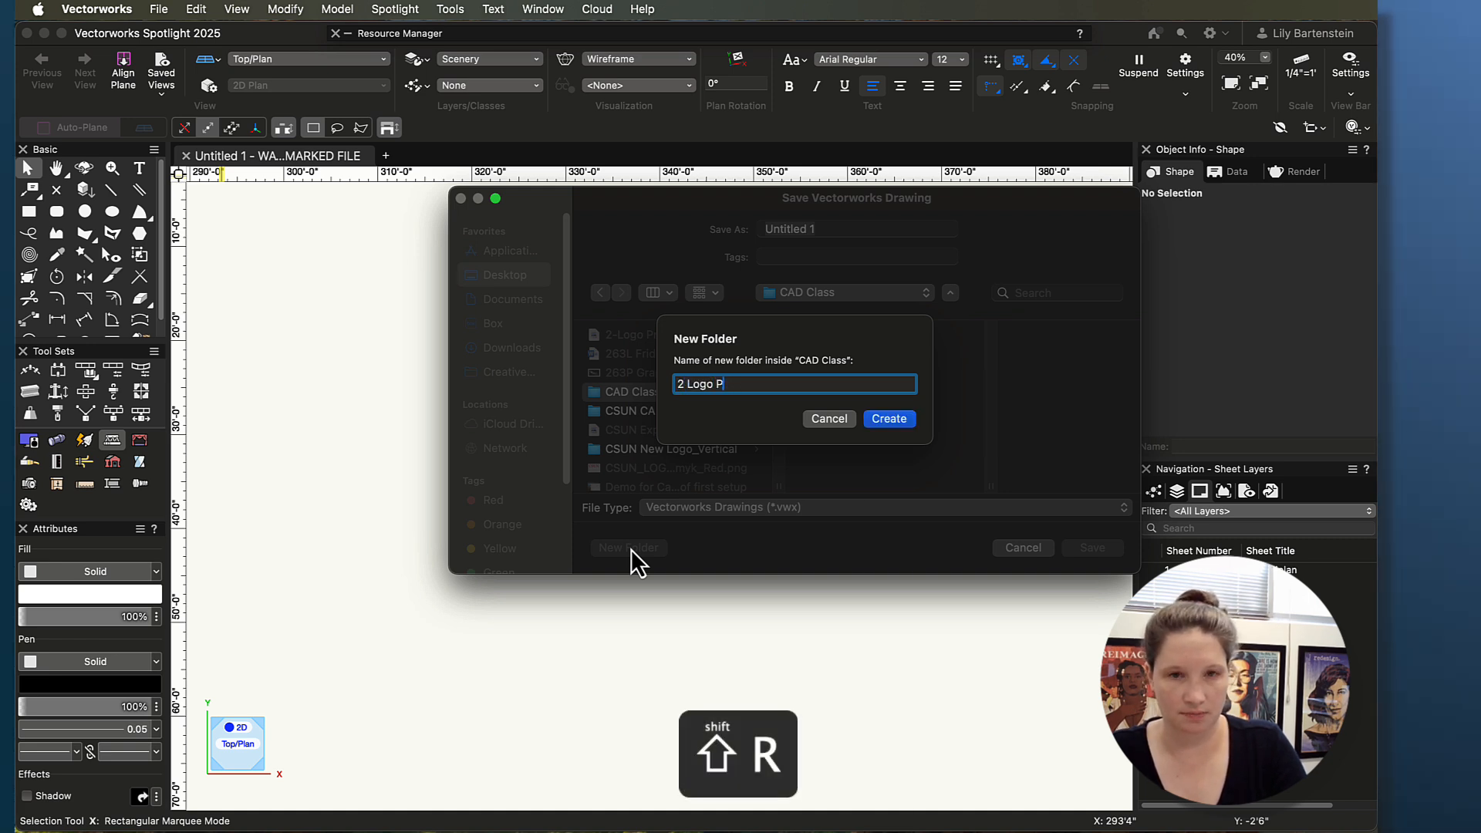
pyautogui.write('roke')
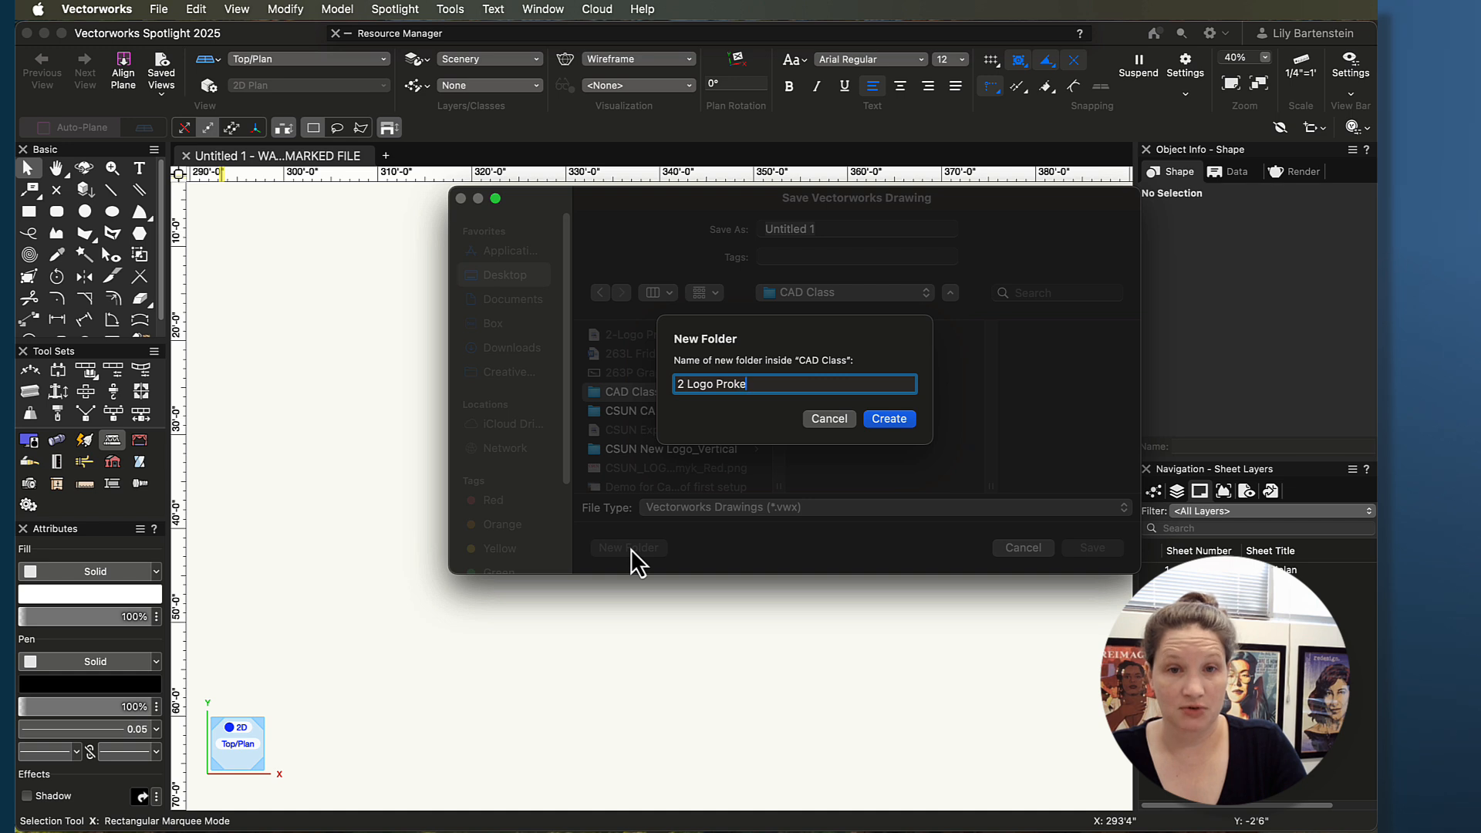
pyautogui.press('BackSpace')
pyautogui.press('BackSpace')
pyautogui.write('ject')
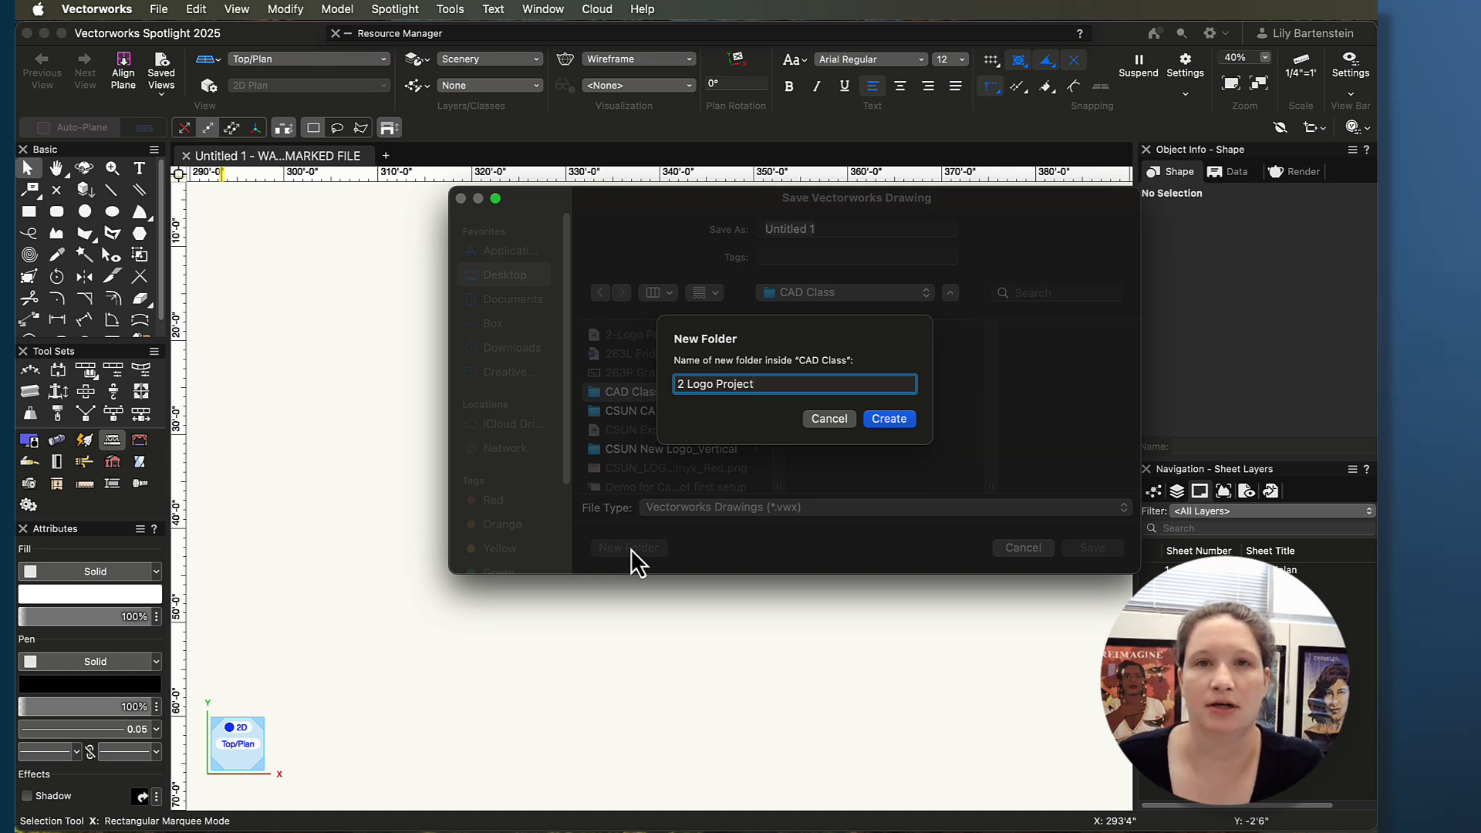
pyautogui.click(891, 418)
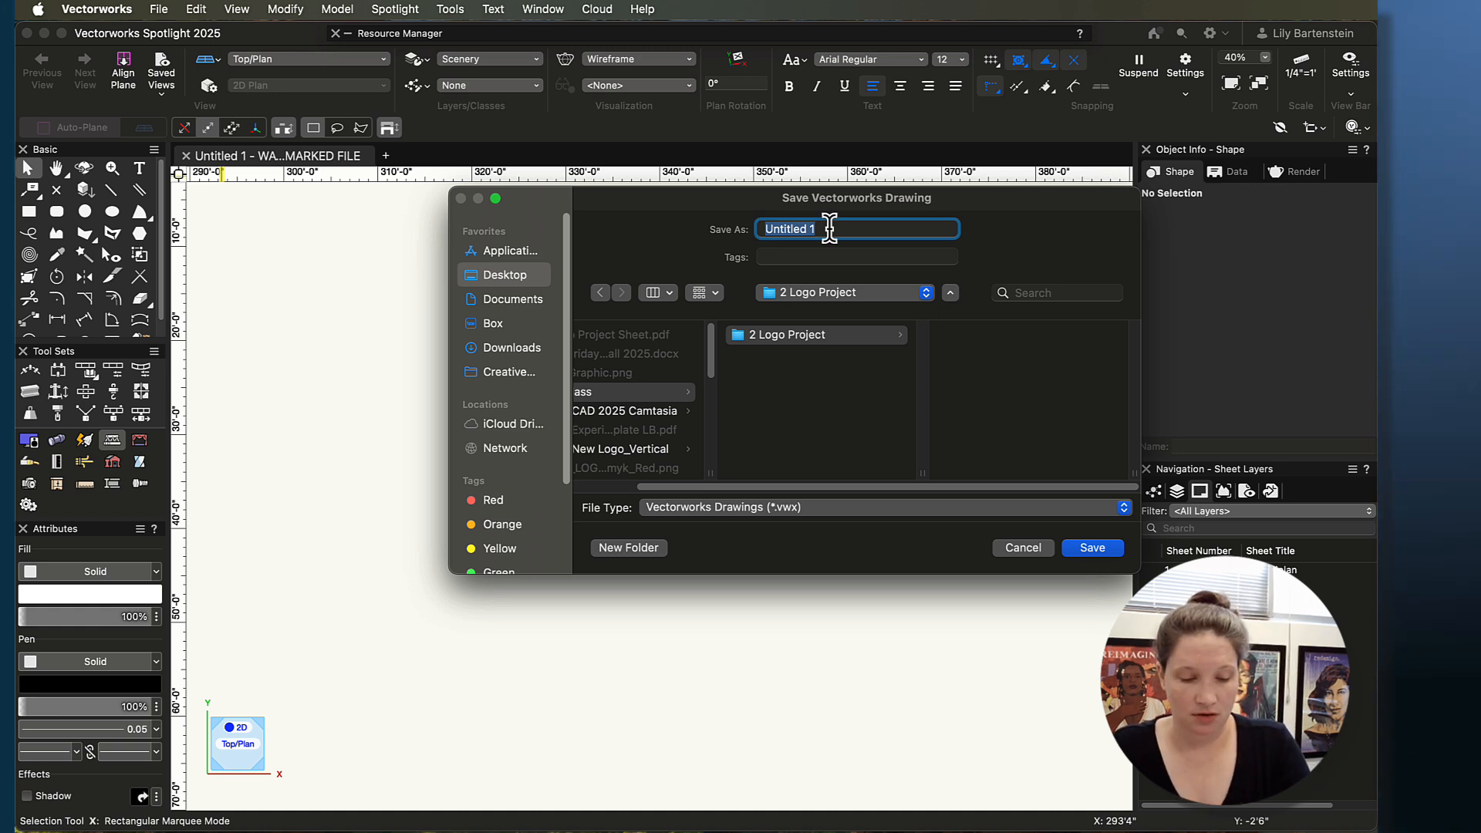
# Save the drawing in the 2 Logo Project folder, named with the designer's surname followed by Logo Project
pyautogui.write('Bartenste')
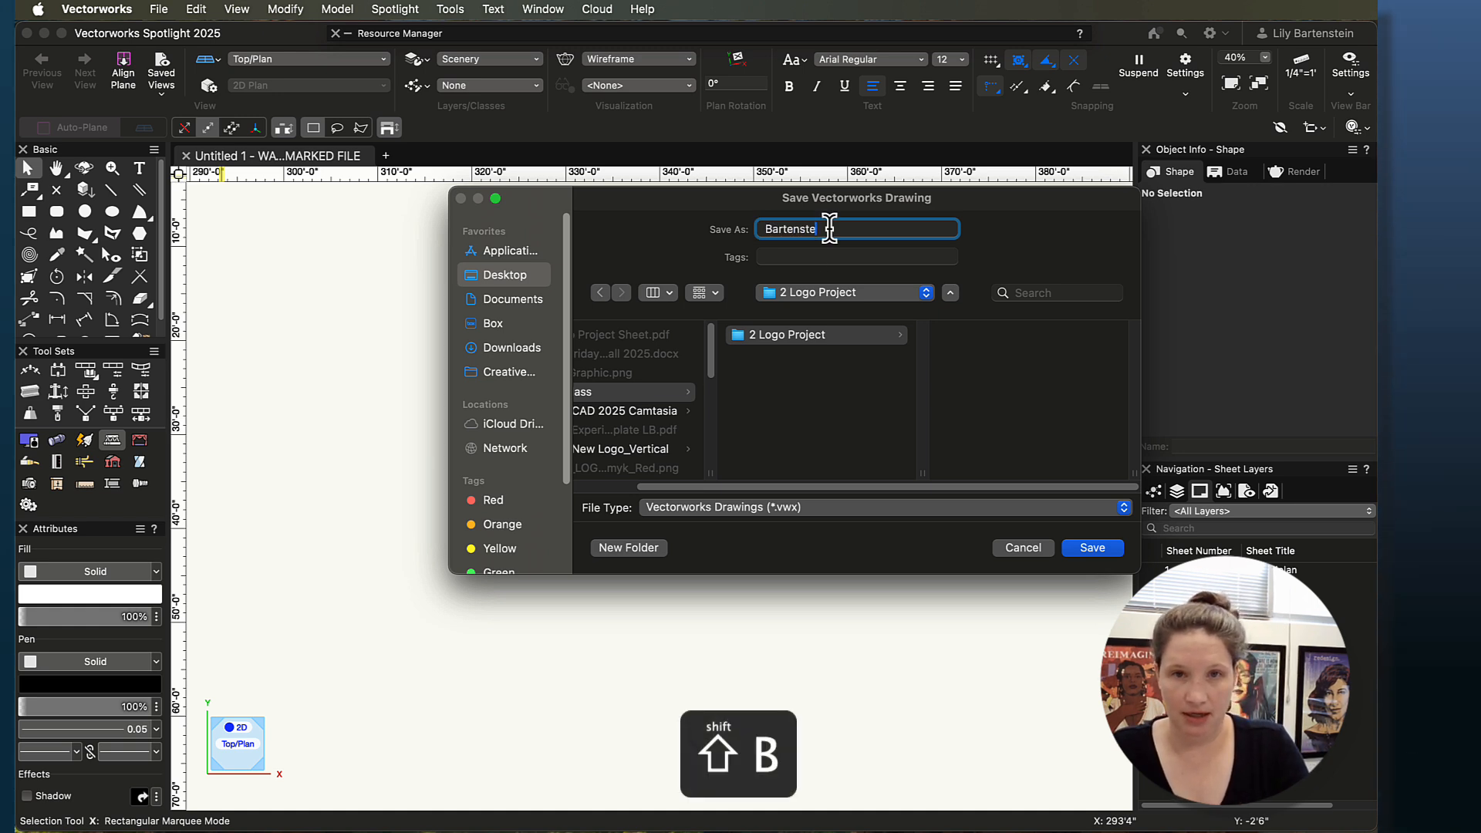
pyautogui.write('in Logo ')
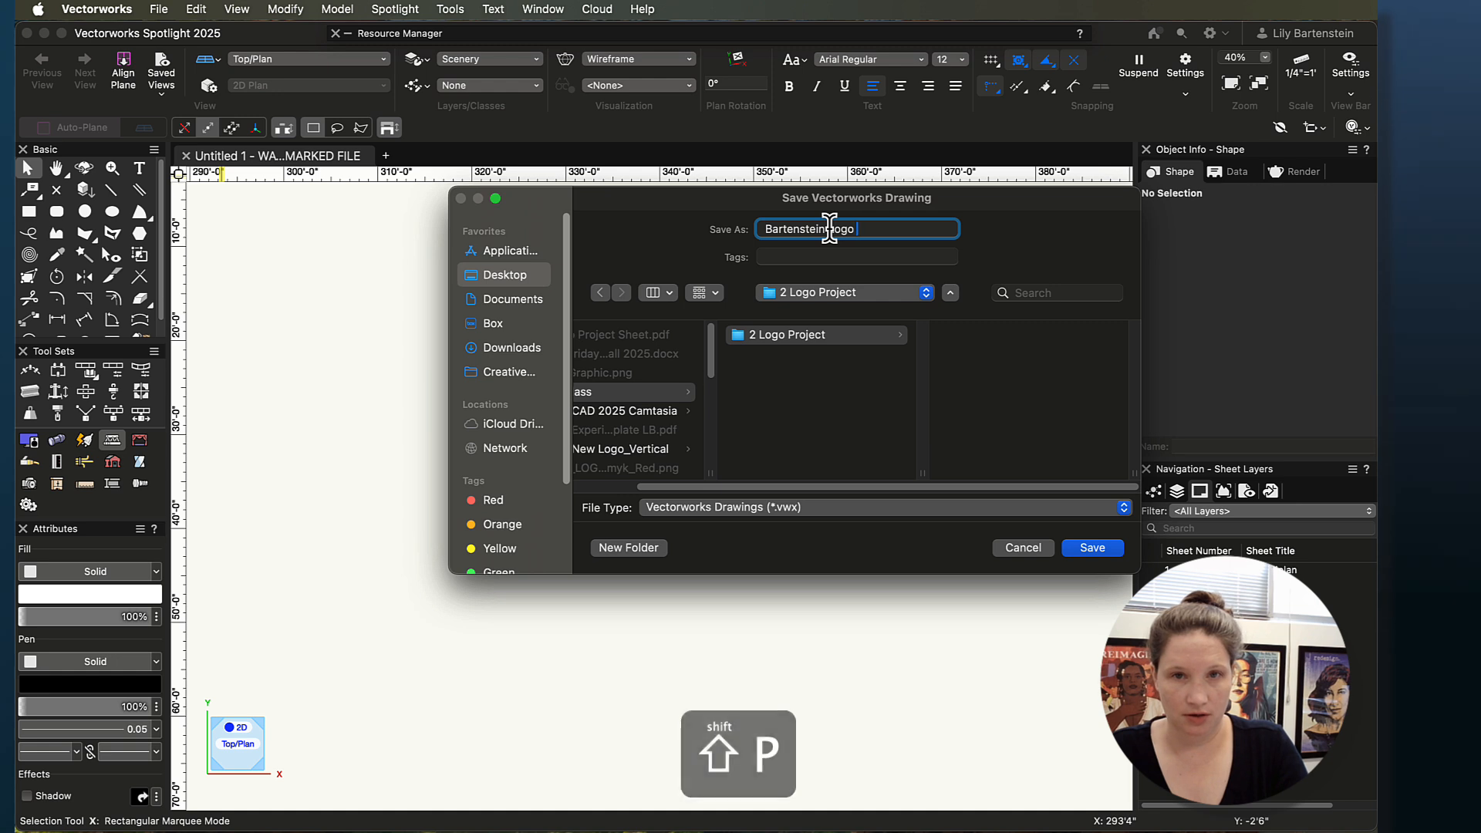
pyautogui.write('Project')
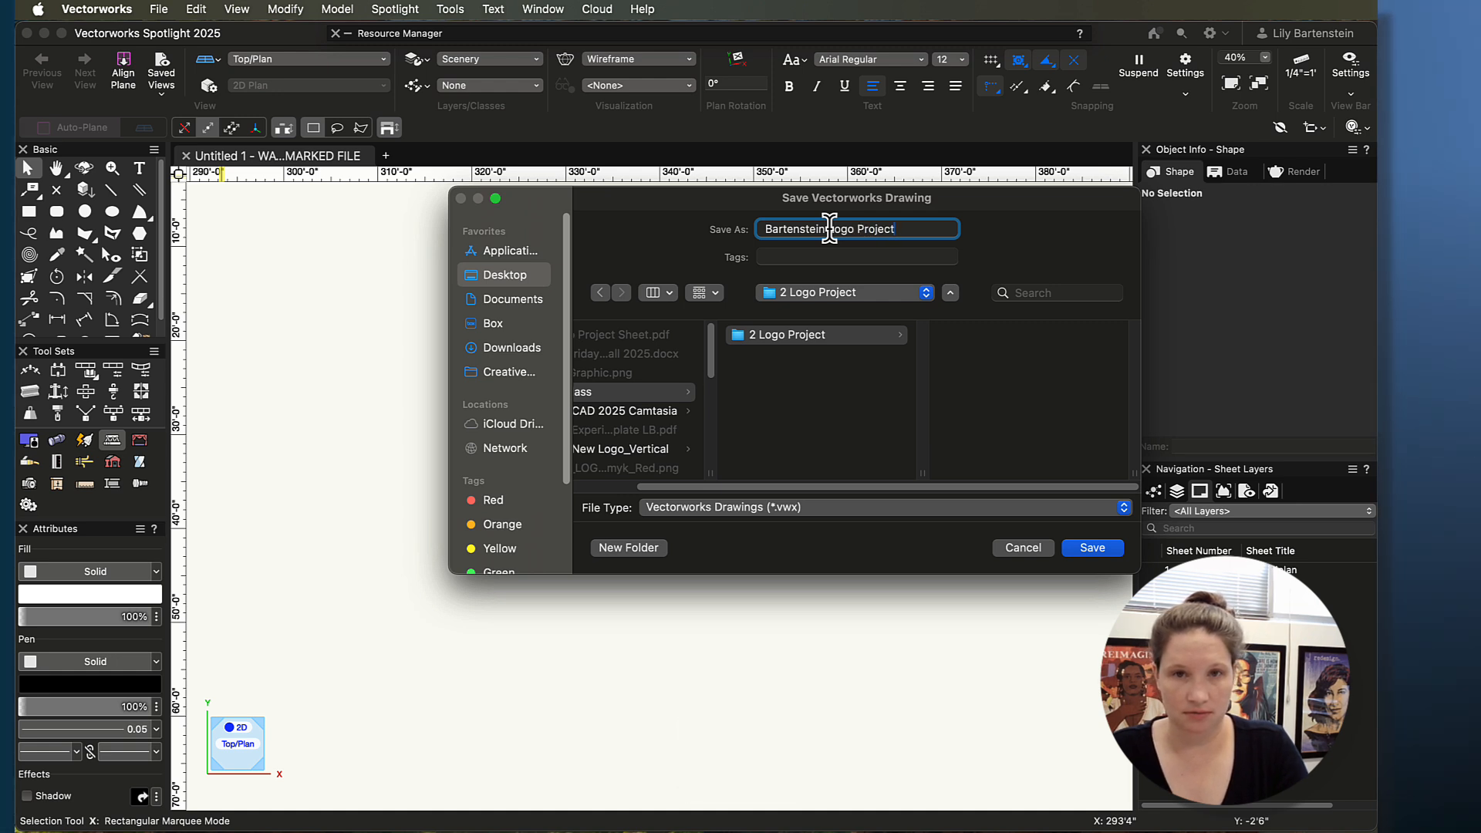
pyautogui.press('Return')
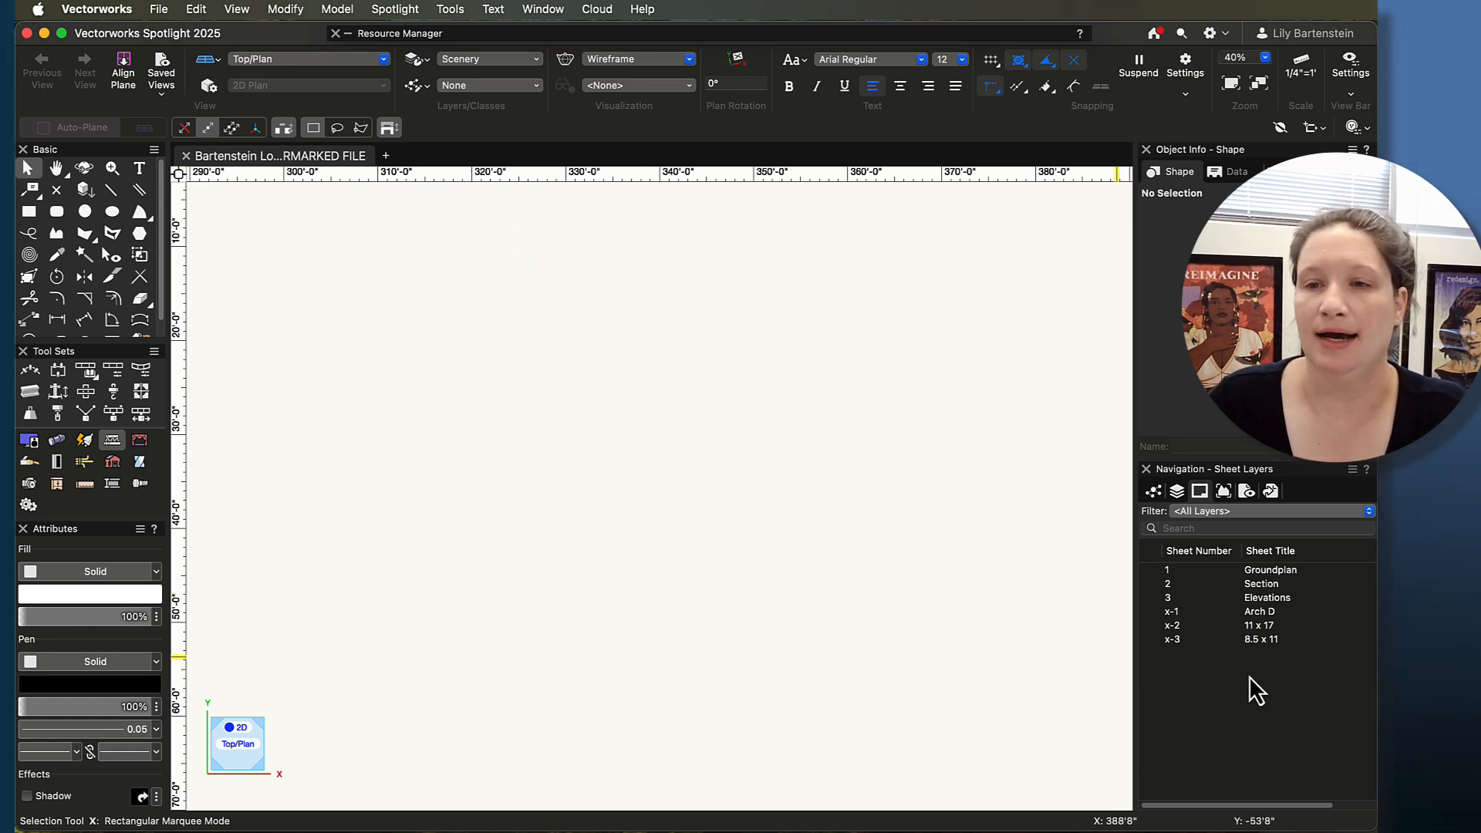
# List the design layers and draw a rounded rectangle about 27' square on the Scenery layer
pyautogui.click(1176, 492)
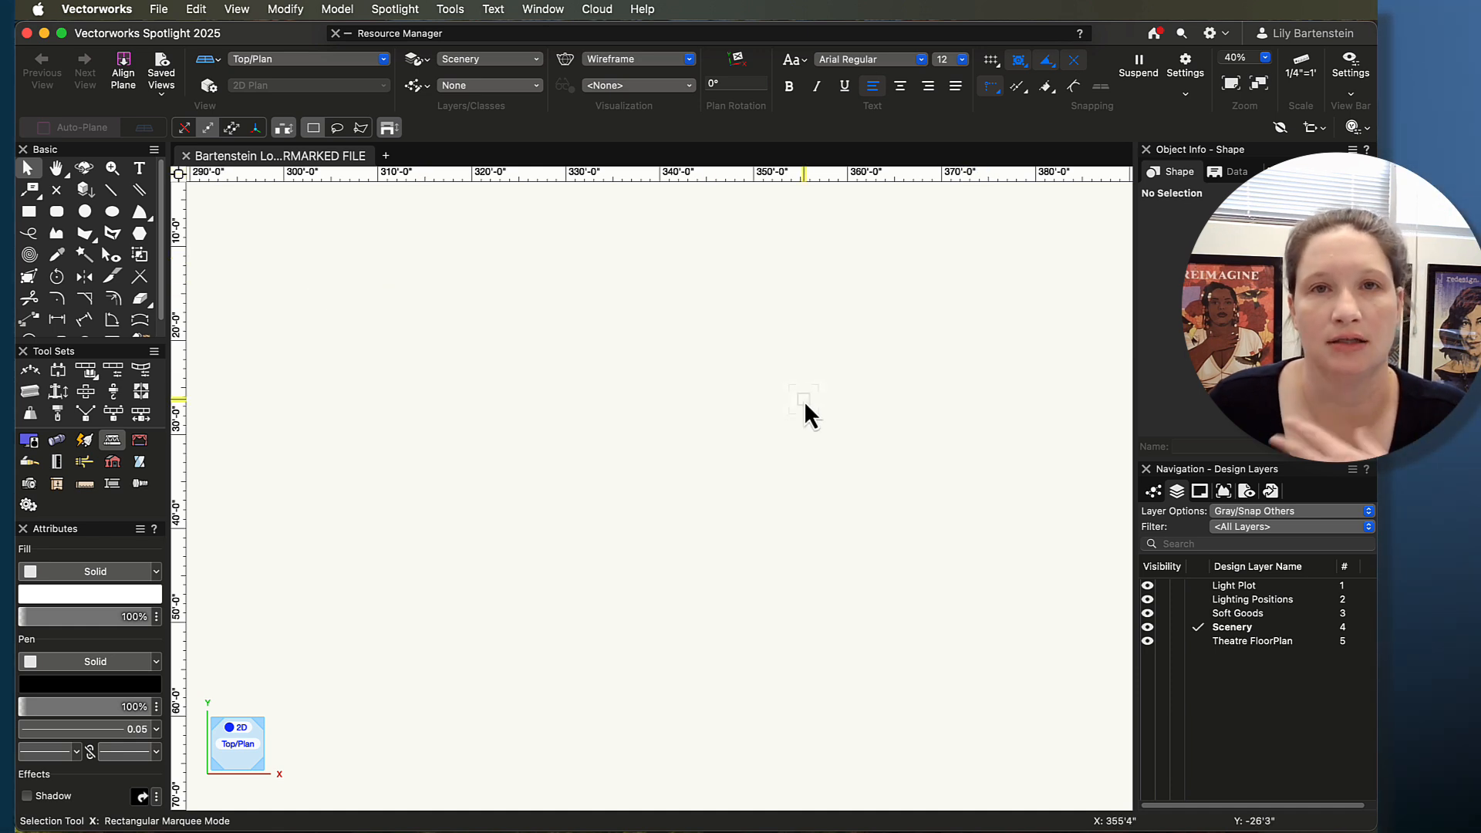
pyautogui.click(57, 211)
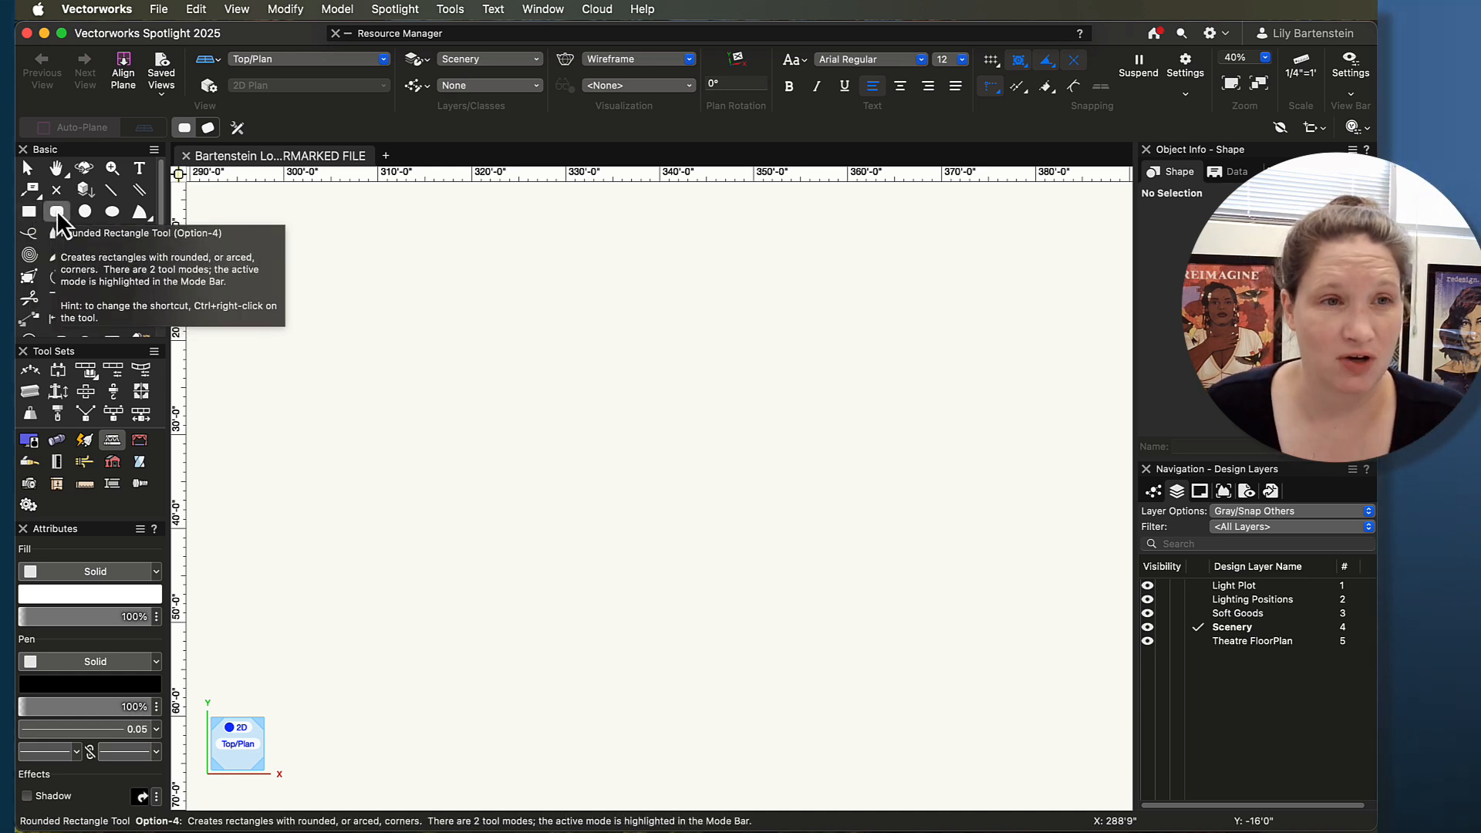
pyautogui.click(57, 211)
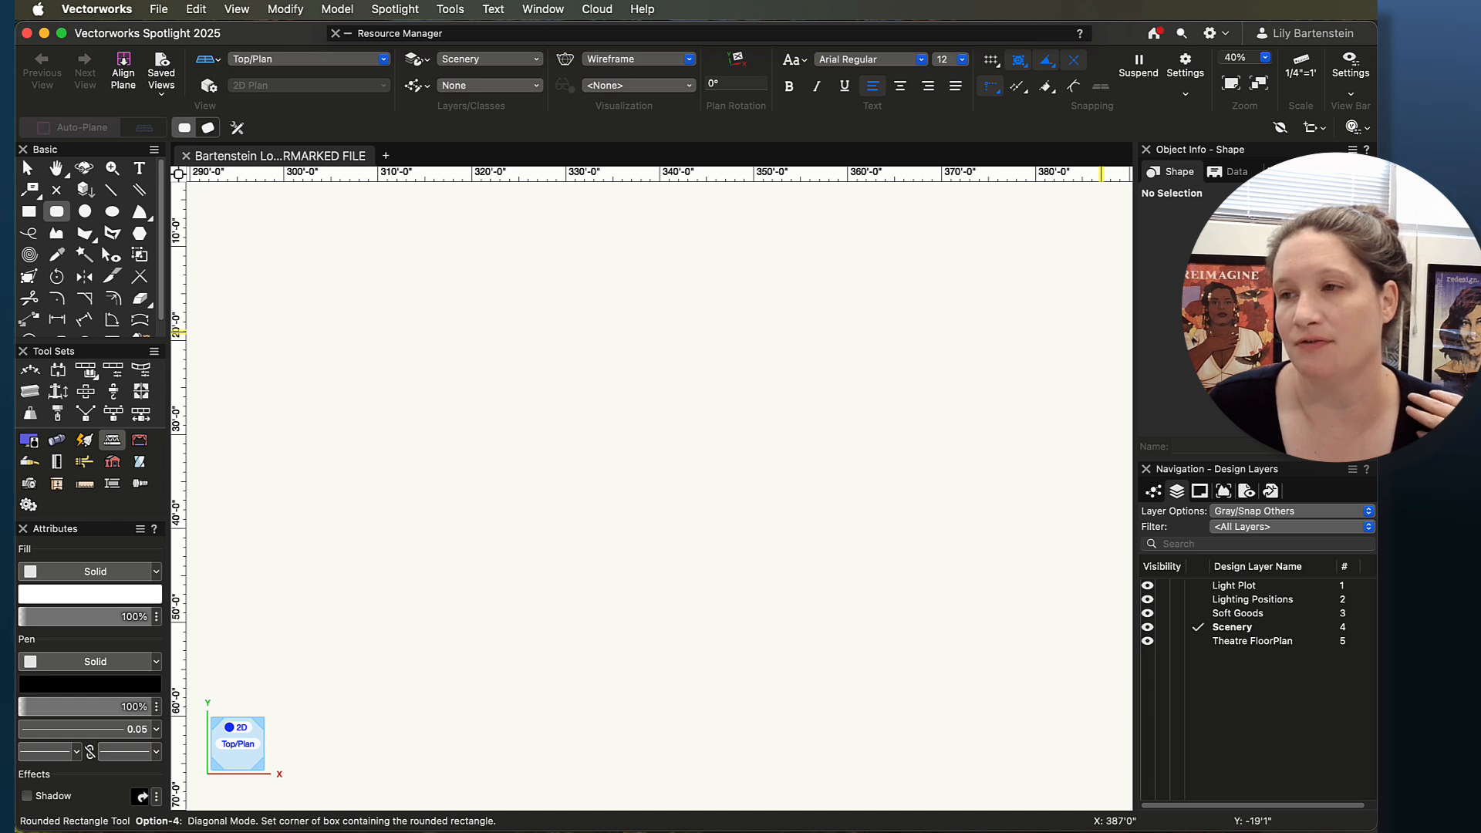
pyautogui.click(498, 253)
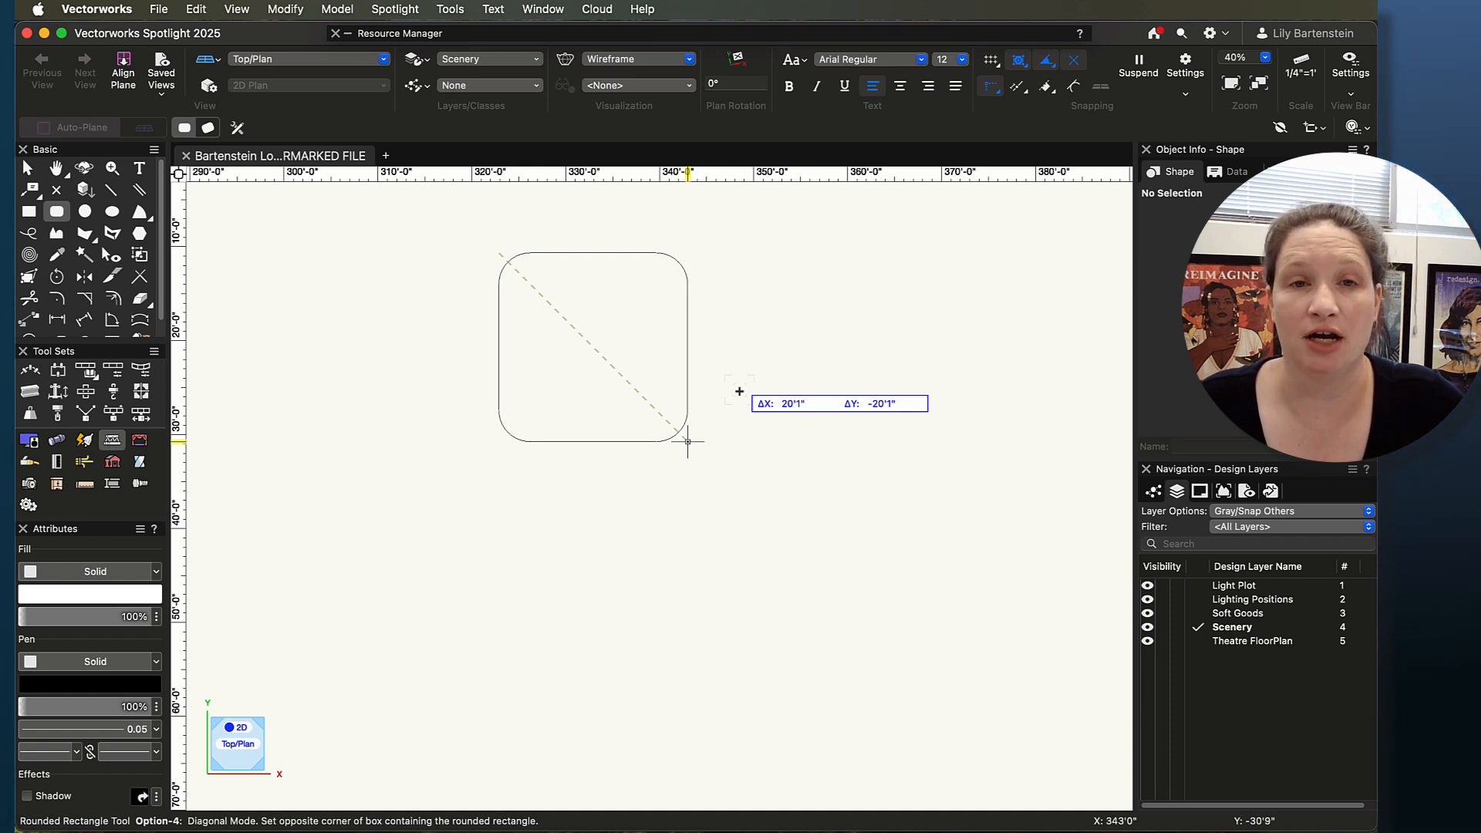
pyautogui.click(750, 504)
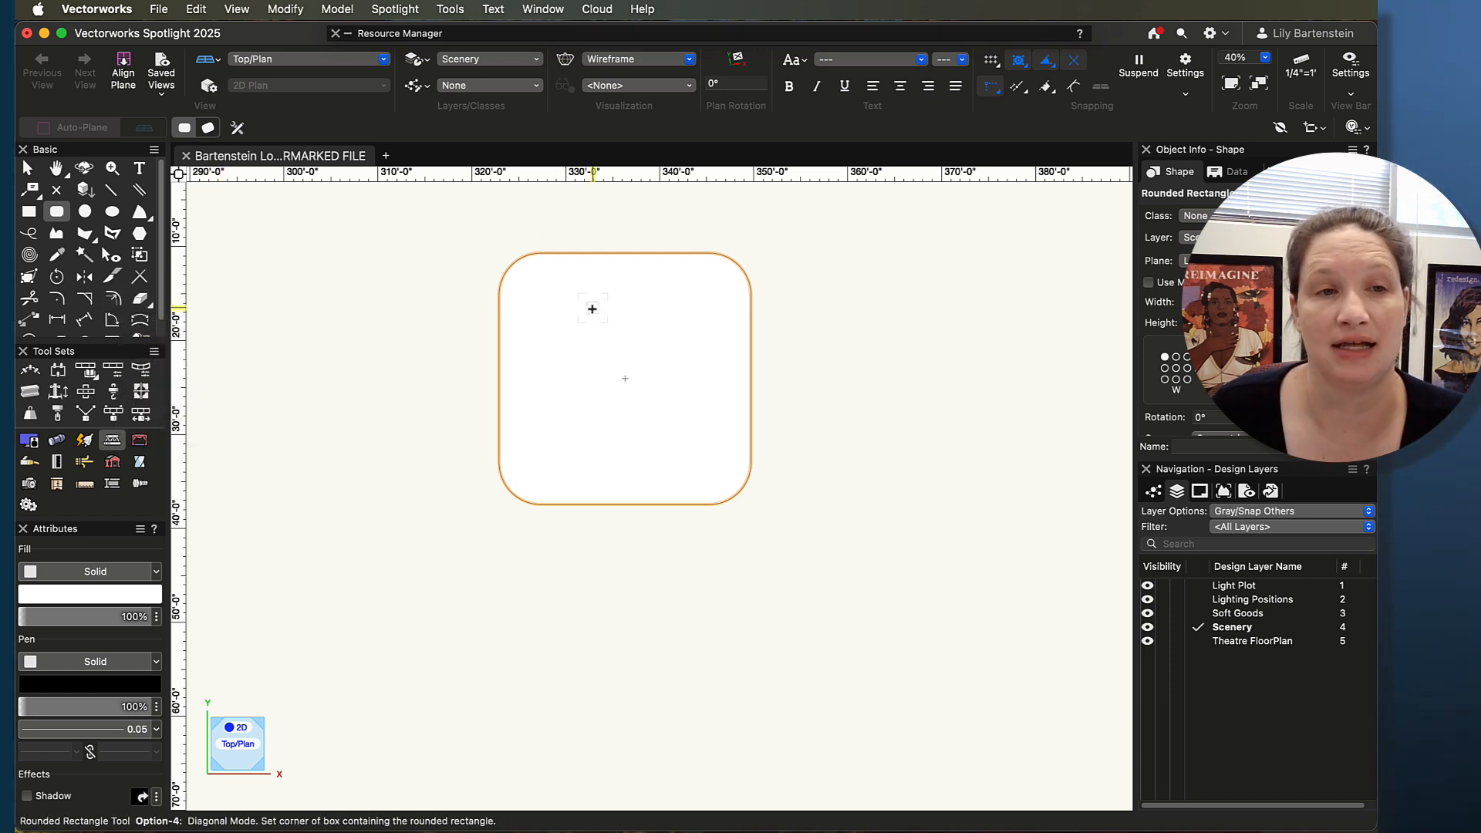
# Offset the rounded rectangle inward four times in succession using a distance of 1'
pyautogui.click(112, 298)
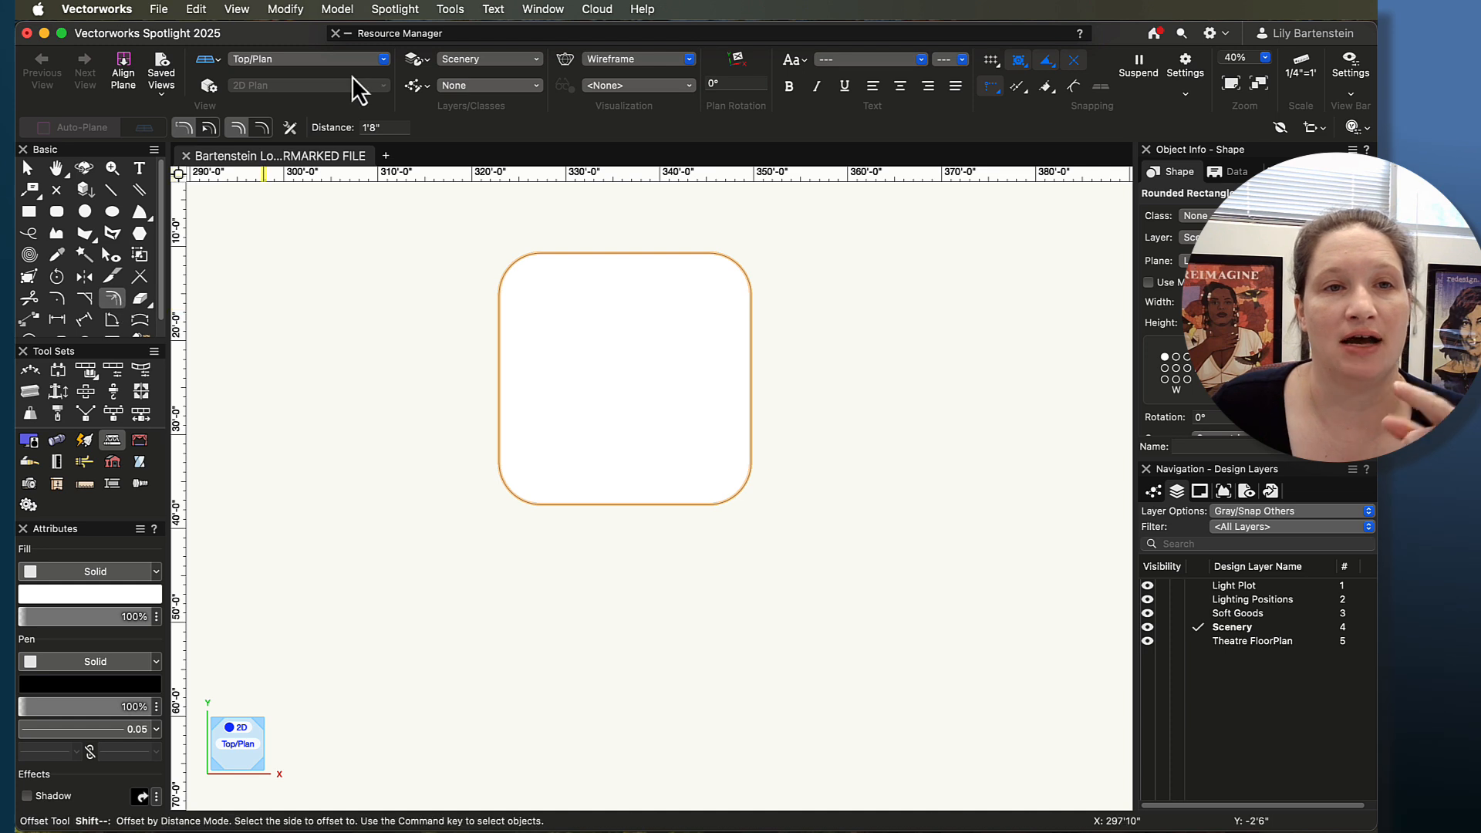
pyautogui.click(383, 128)
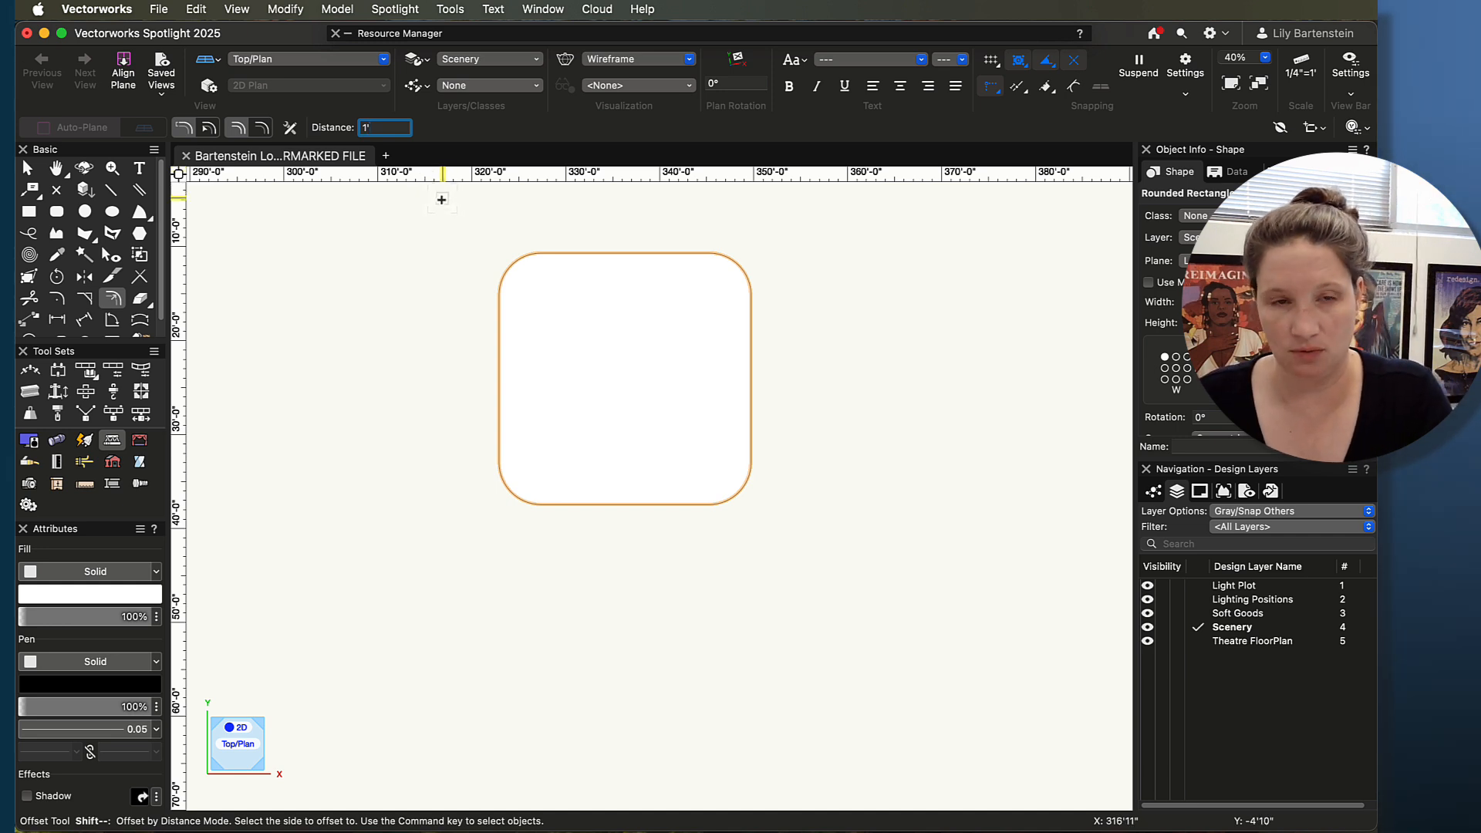
pyautogui.click(609, 360)
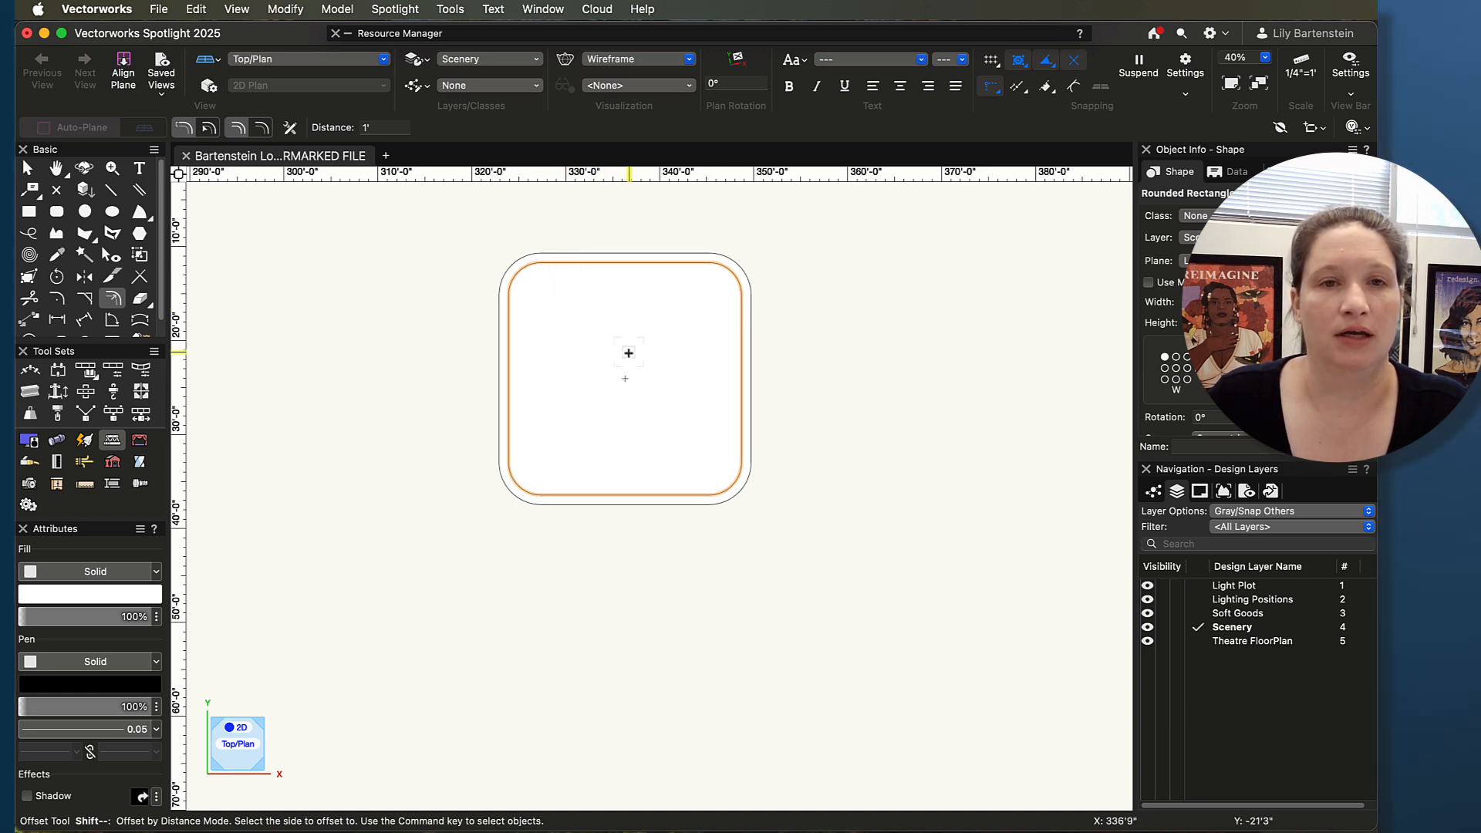
pyautogui.click(573, 341)
pyautogui.click(577, 341)
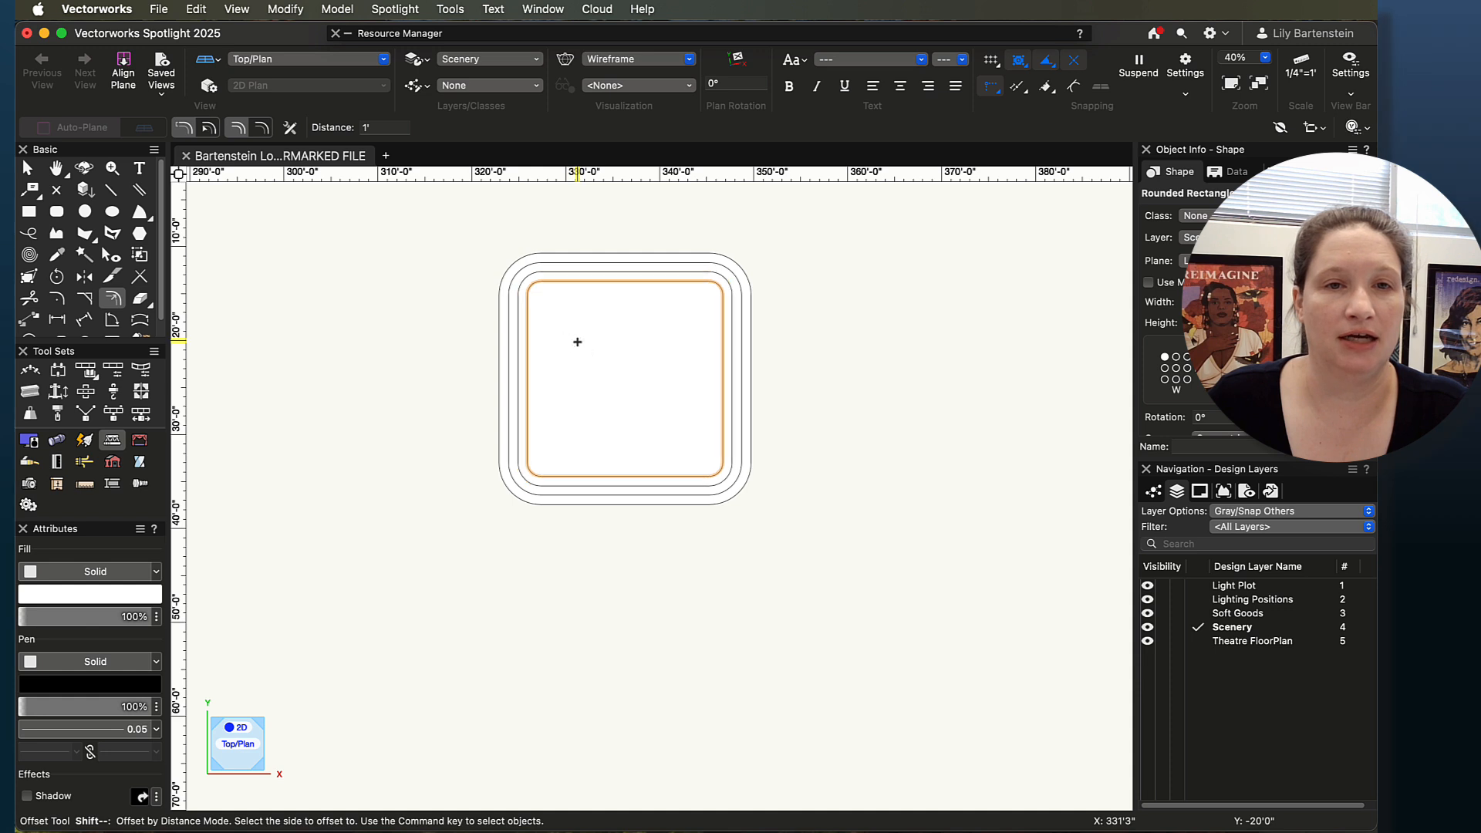
pyautogui.click(578, 341)
# Offset the innermost rounded rectangle outward twice with the Offset tool at the 1' distance
pyautogui.click(427, 250)
pyautogui.click(435, 245)
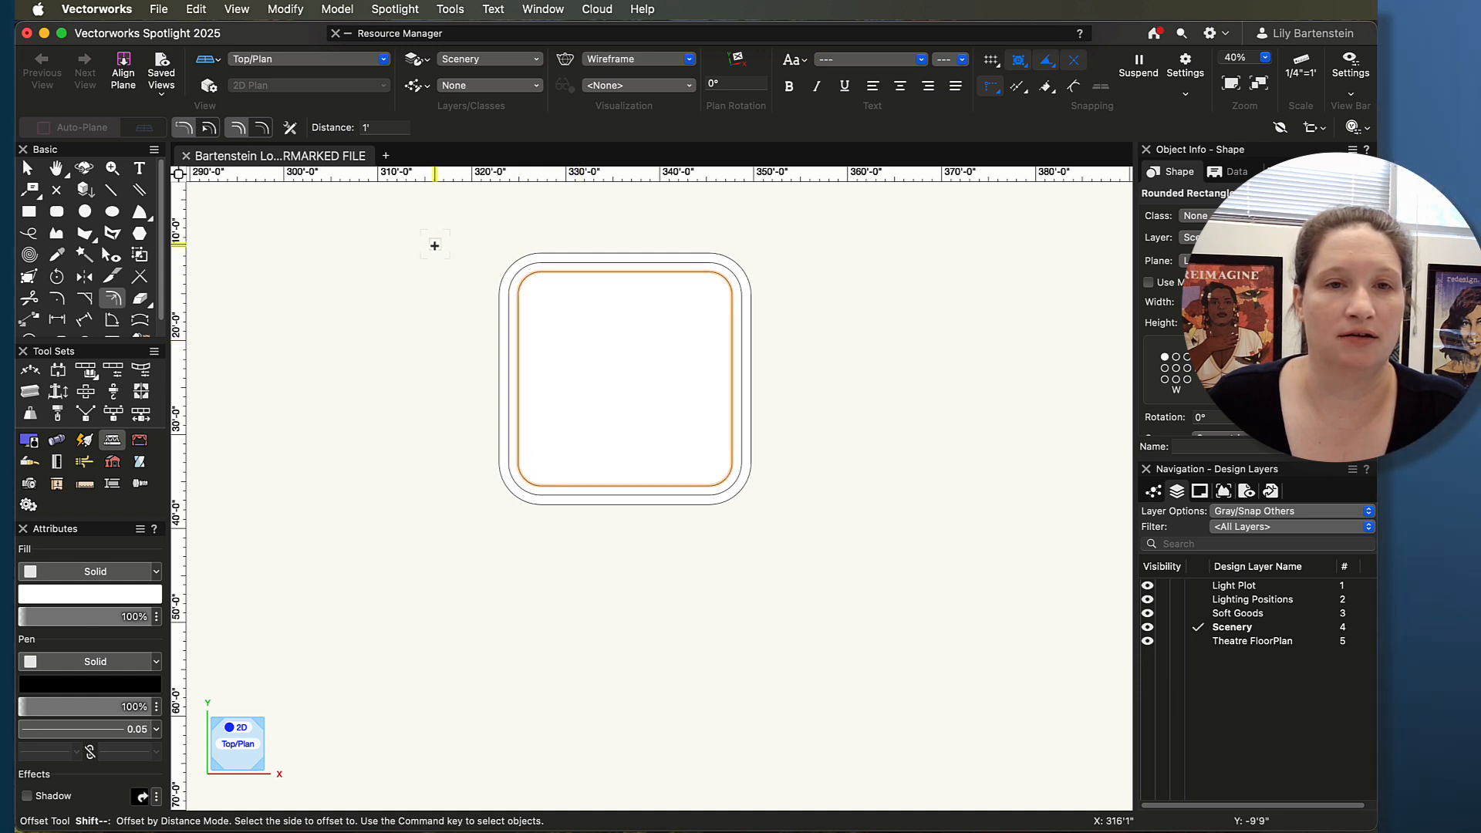
pyautogui.click(434, 245)
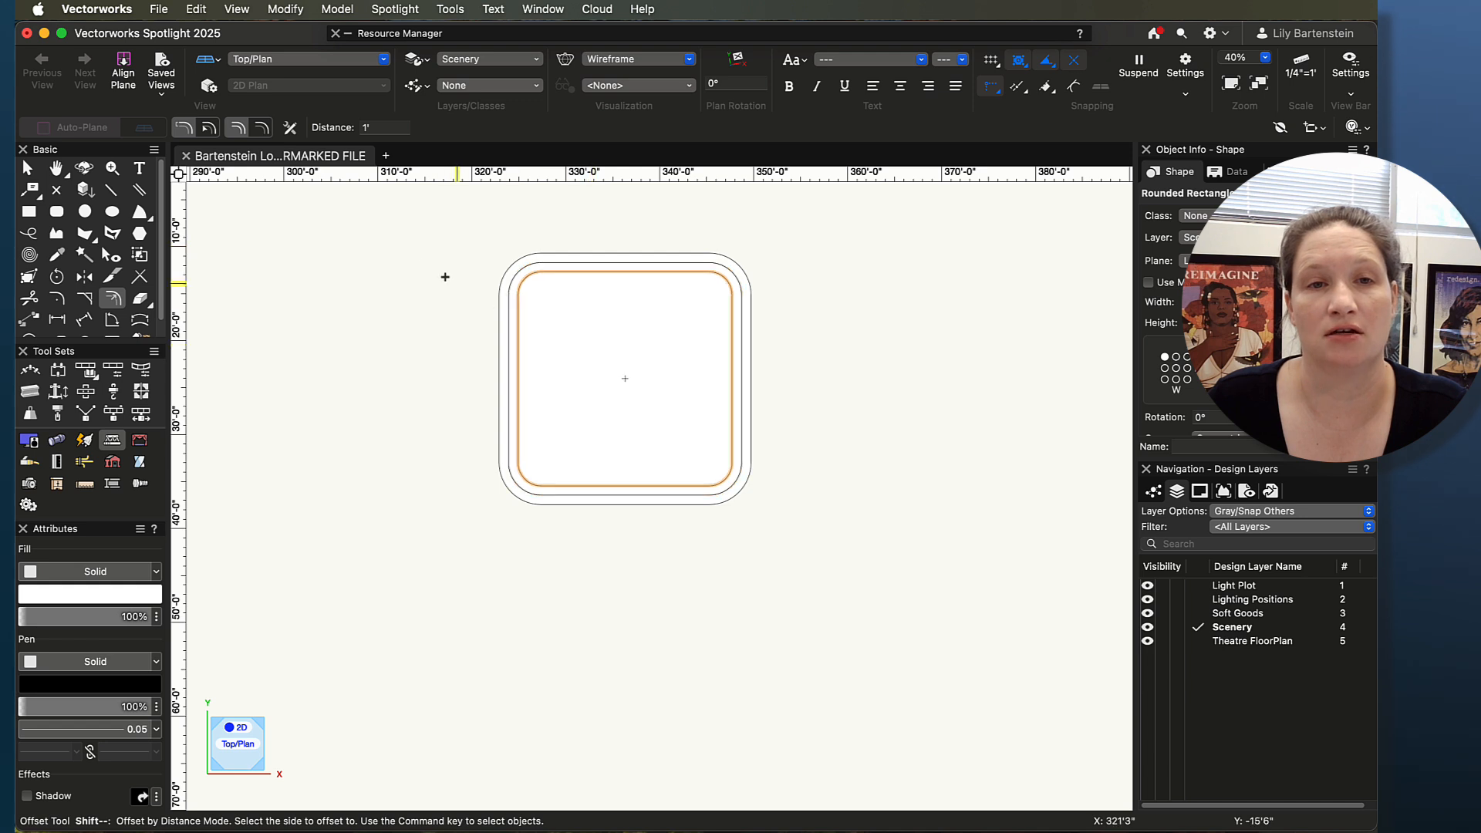
# Offset the stacked rounded rectangles repeatedly inward and outward at the 1' distance
pyautogui.click(605, 340)
pyautogui.click(455, 241)
pyautogui.click(574, 317)
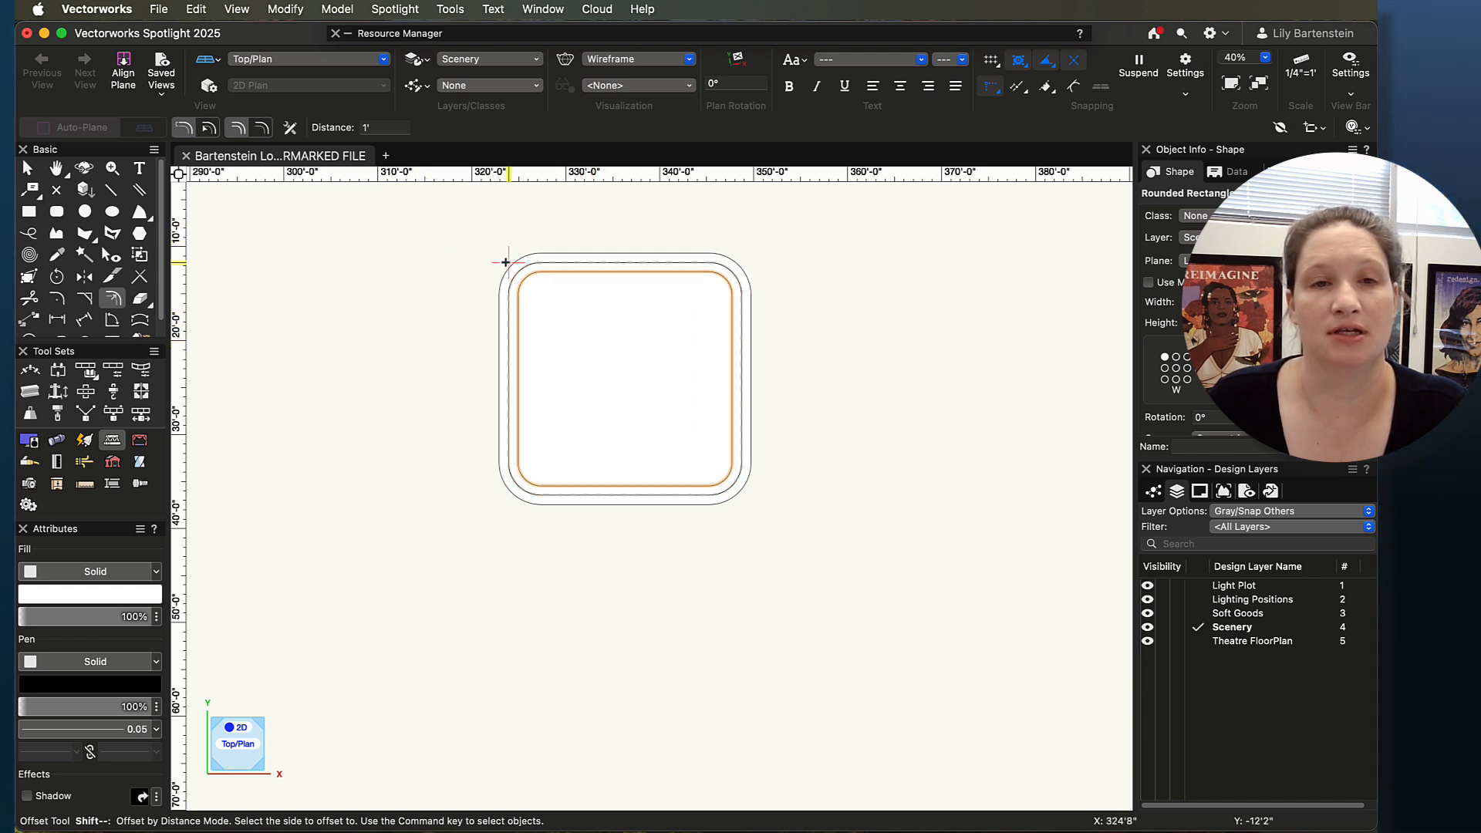
pyautogui.click(463, 241)
pyautogui.click(577, 320)
# Select the whole stack of rounded rectangles to check for duplicates and delete several surplus copies one at a time
pyautogui.click(27, 167)
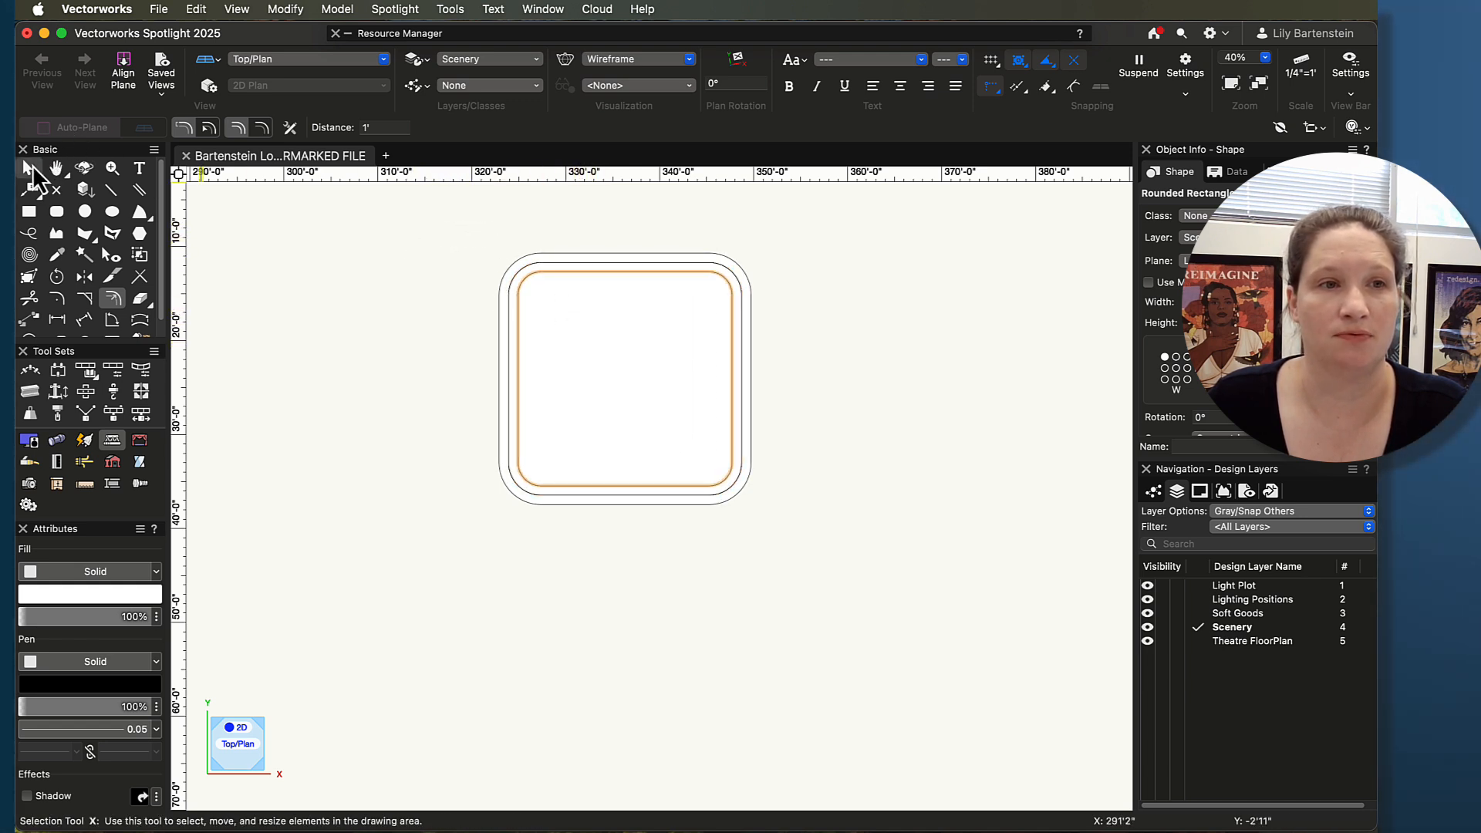
pyautogui.moveTo(454, 227); pyautogui.dragTo(785, 532)
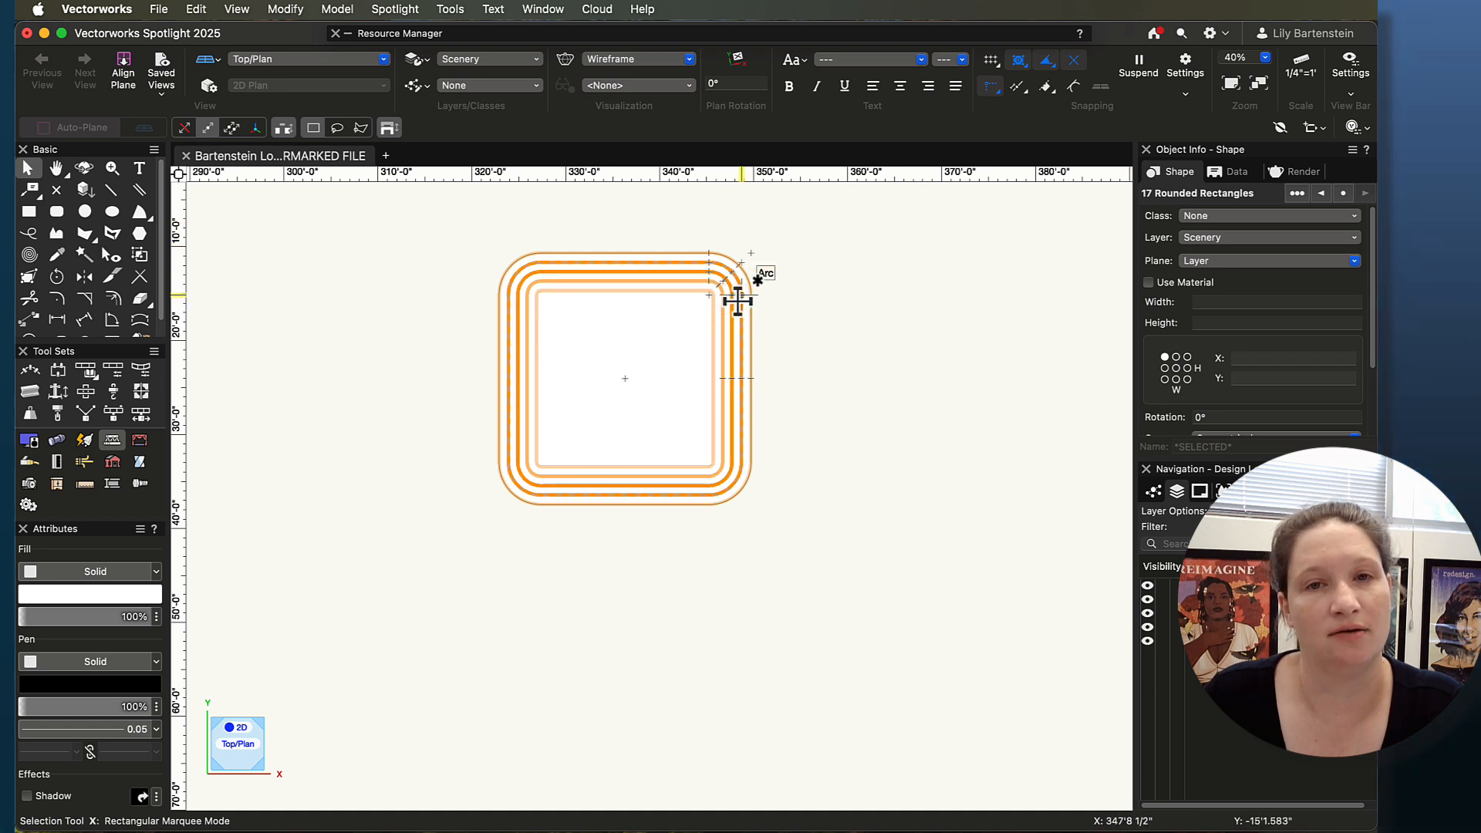
pyautogui.click(789, 335)
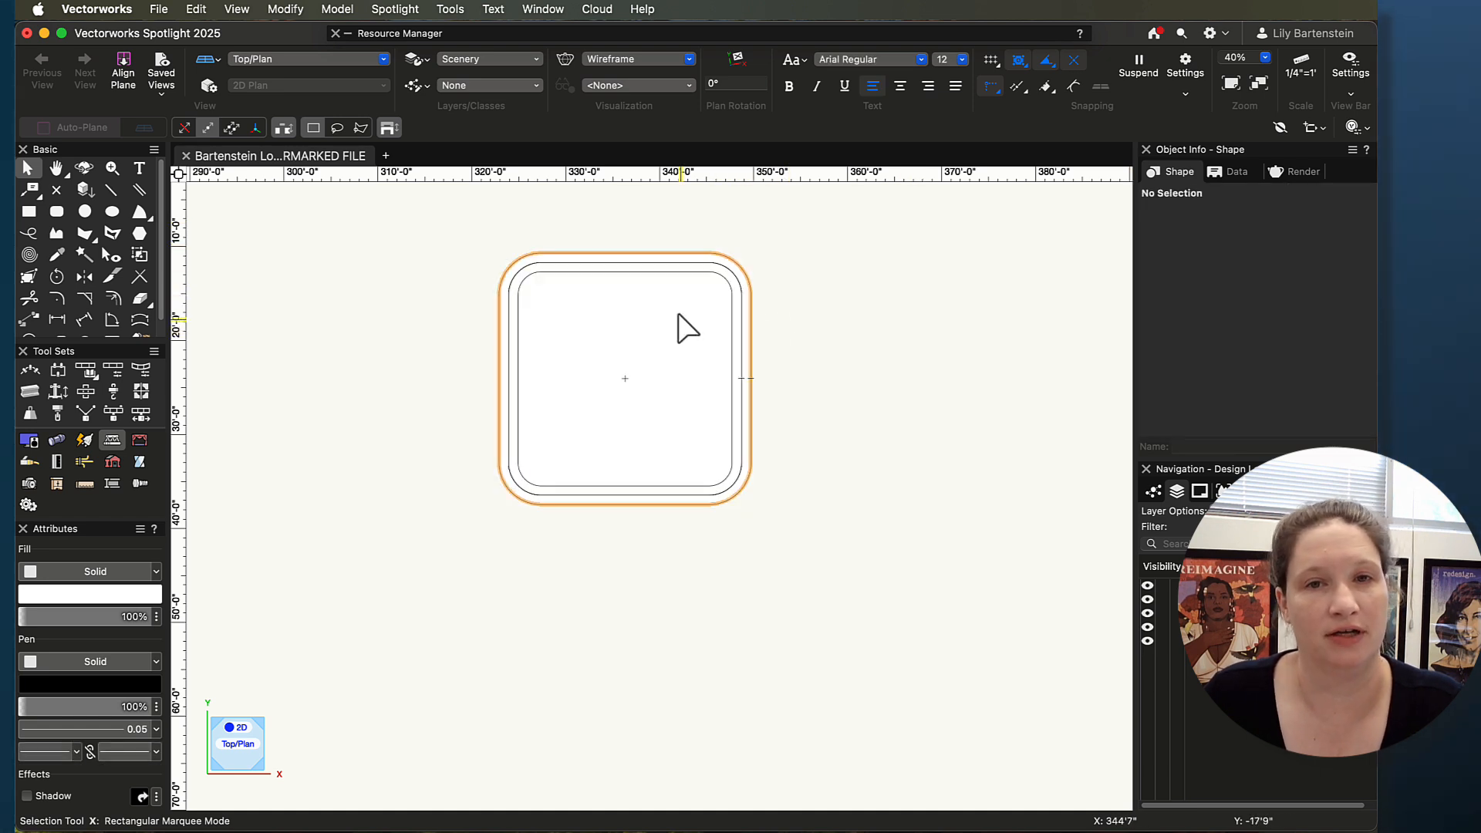
pyautogui.click(532, 279)
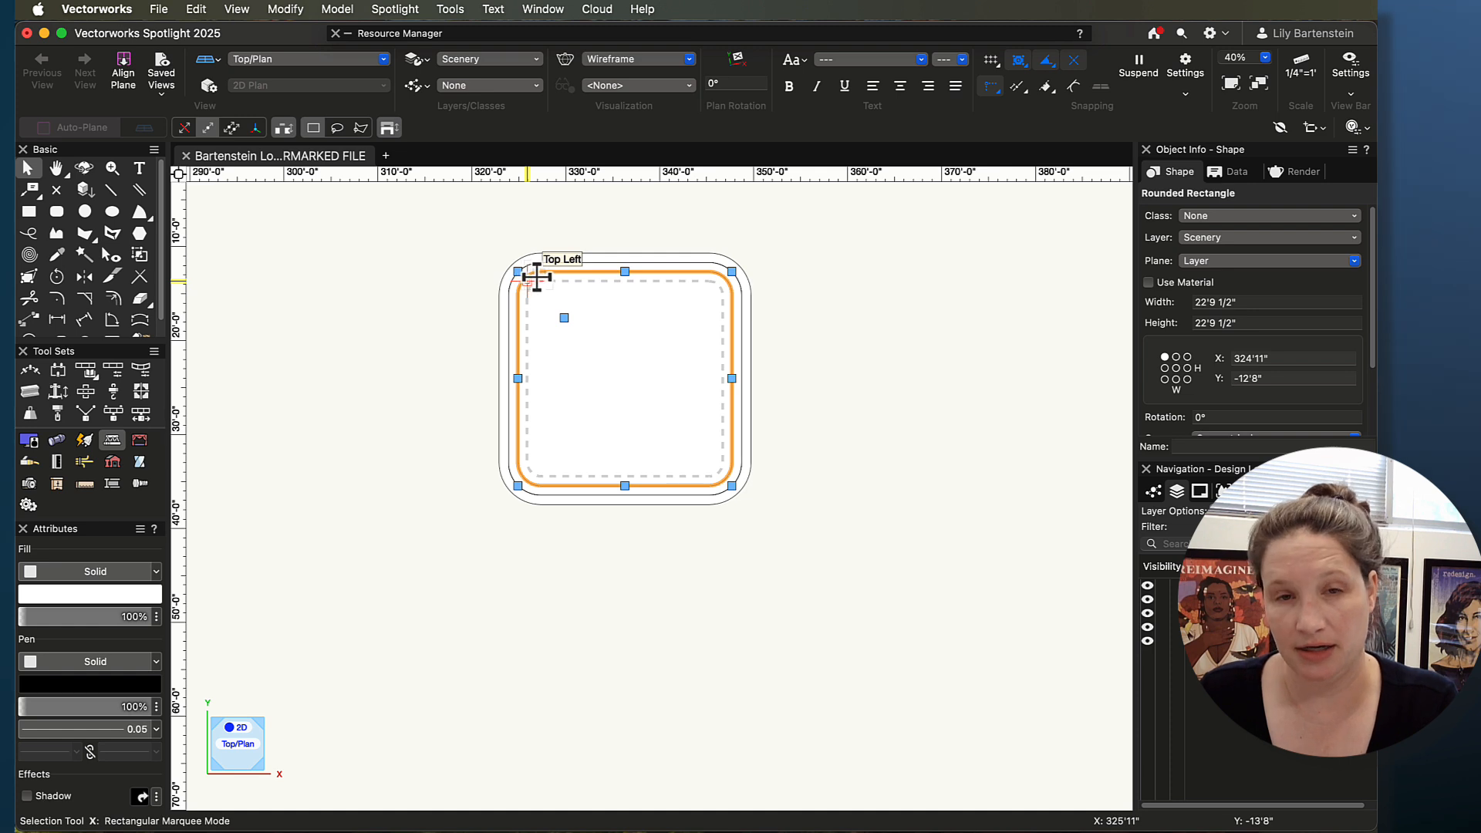
pyautogui.press('Delete')
pyautogui.click(555, 299)
pyautogui.press('Delete')
pyautogui.click(560, 287)
pyautogui.press('Delete')
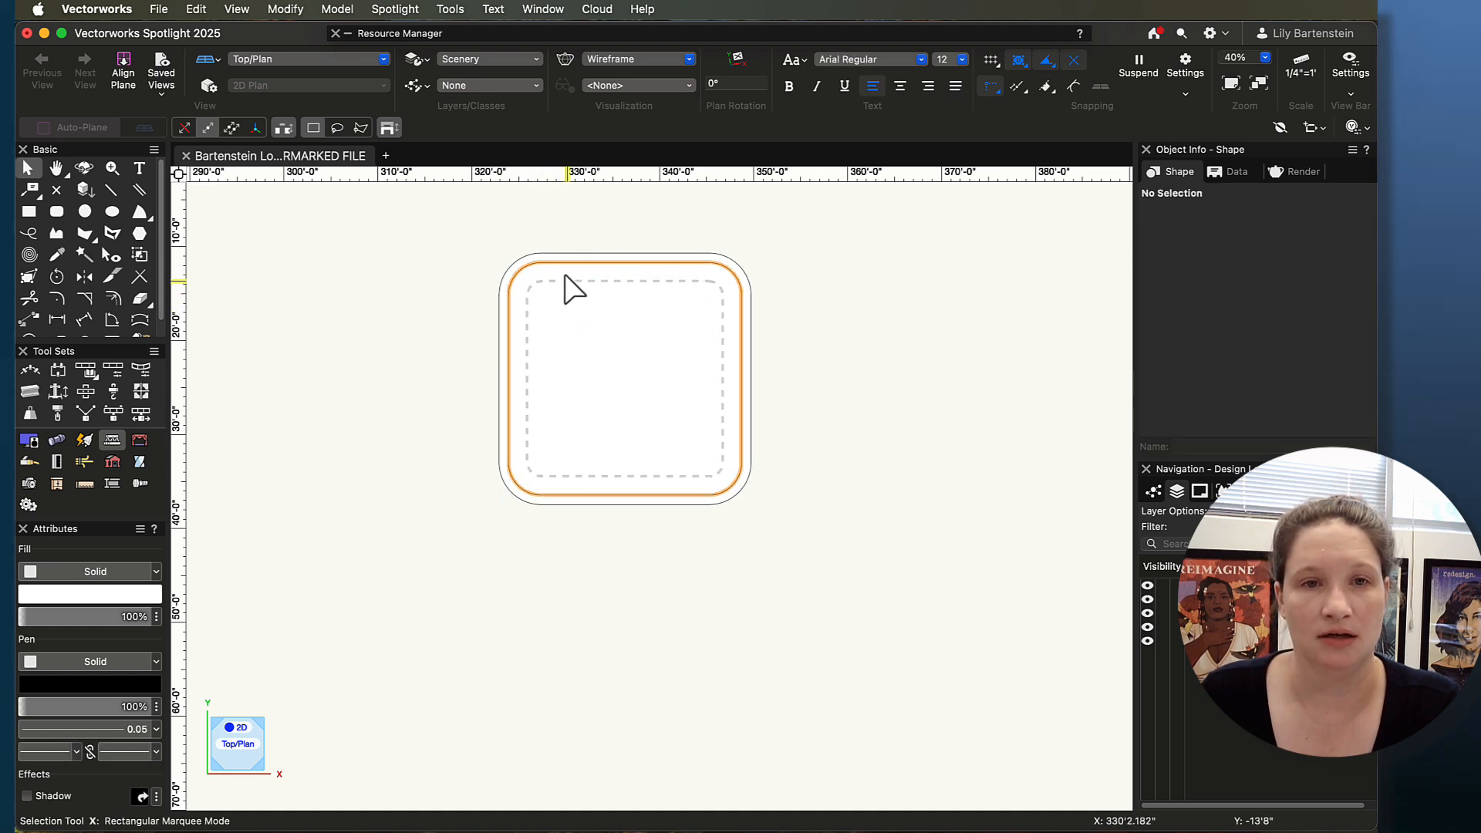
pyautogui.click(565, 294)
pyautogui.press('Delete')
pyautogui.click(569, 298)
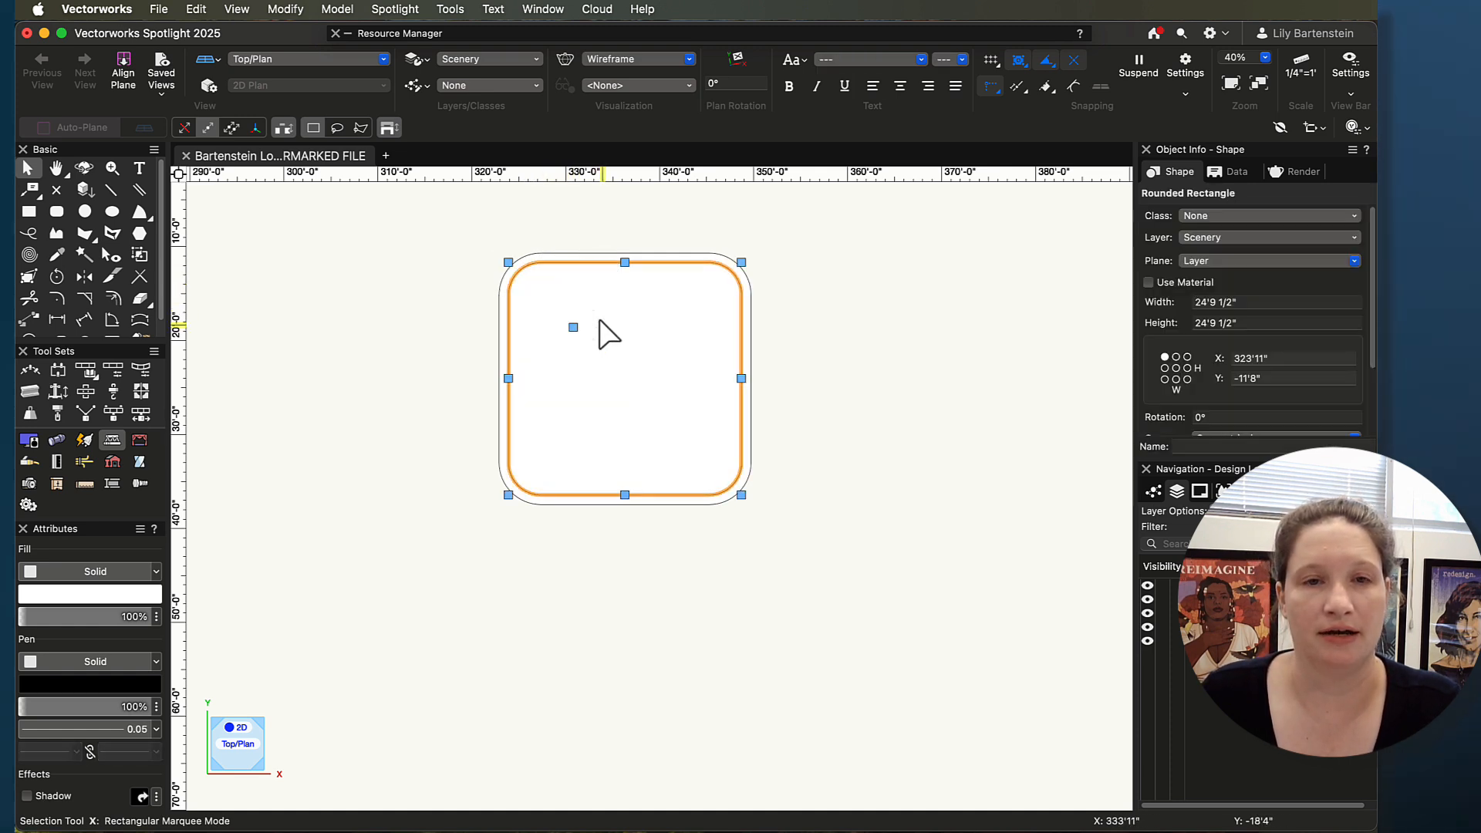
# Move the two outermost rounded rectangles aside together and delete all the other stacked copies
pyautogui.moveTo(475, 229); pyautogui.dragTo(867, 584)
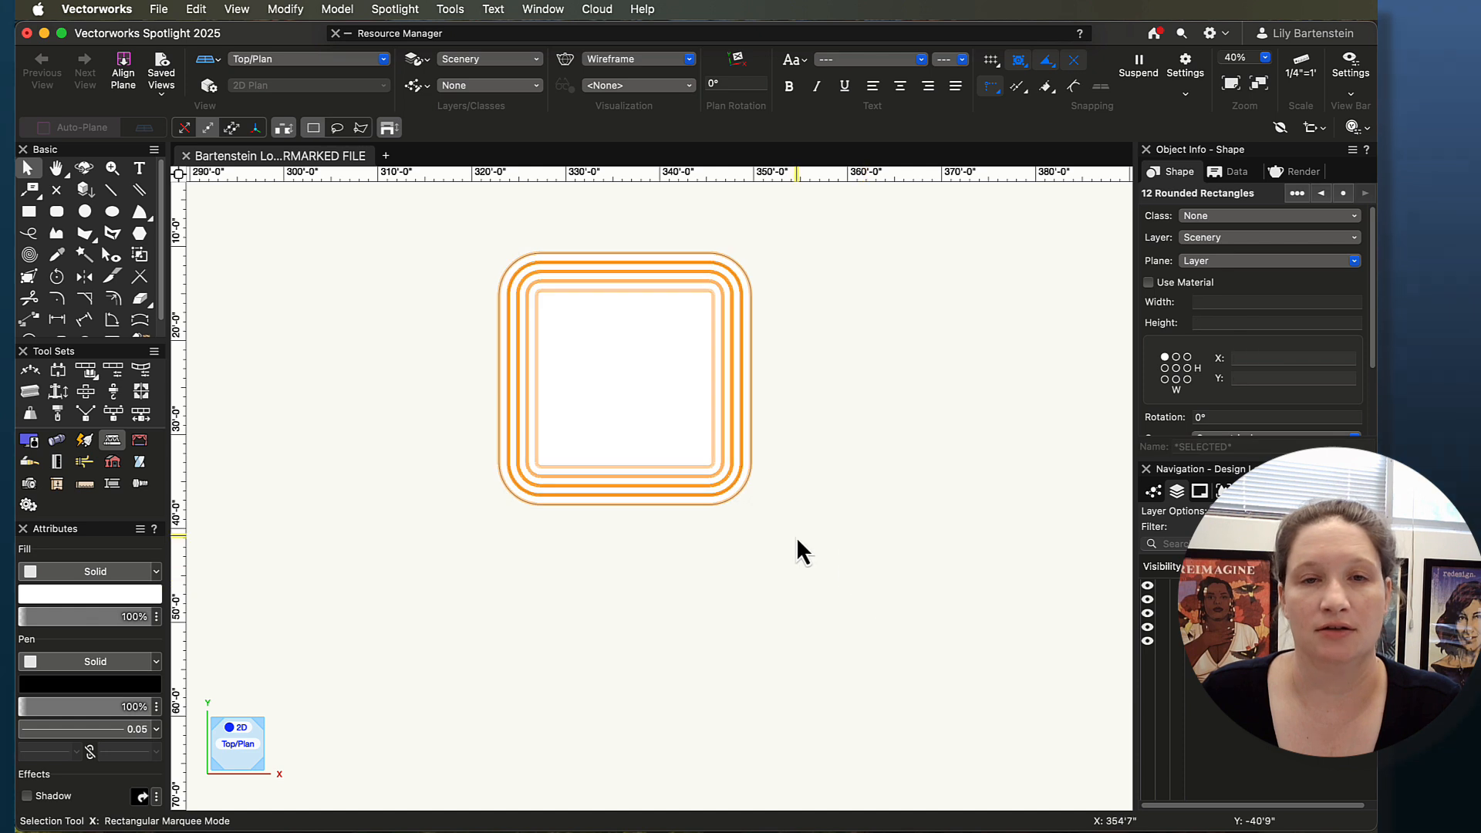
pyautogui.press('Delete')
pyautogui.click(543, 254)
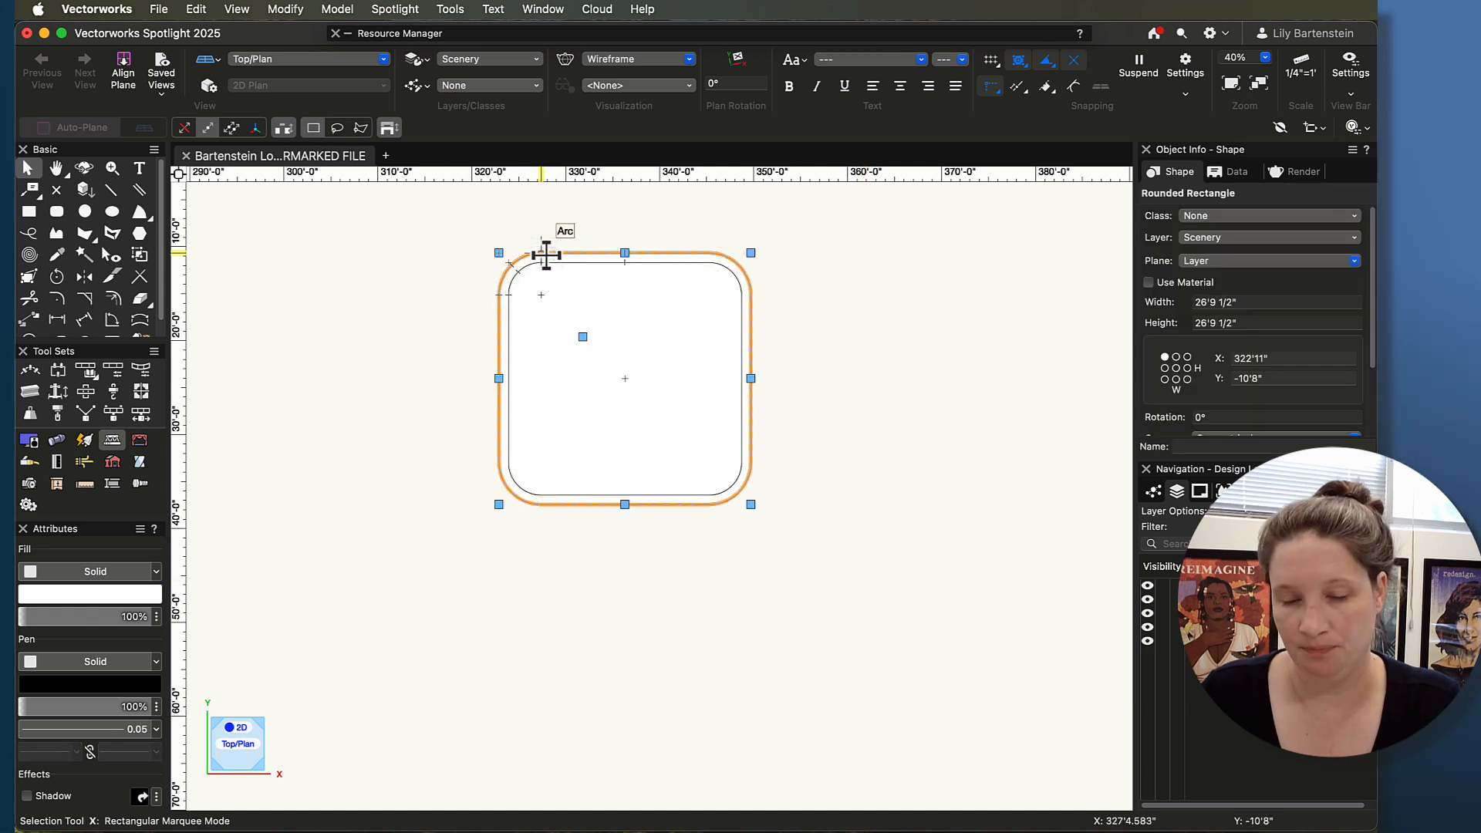
pyautogui.keyDown('shift'); pyautogui.click(562, 266); pyautogui.keyUp('shift')
pyautogui.moveTo(571, 254); pyautogui.dragTo(886, 257)
pyautogui.moveTo(480, 247); pyautogui.dragTo(794, 549)
pyautogui.press('Delete')
# Move the two kept rounded rectangles together back toward the stack's former position
pyautogui.moveTo(783, 222); pyautogui.dragTo(1099, 569)
pyautogui.moveTo(817, 379); pyautogui.dragTo(627, 385)
pyautogui.click(424, 563)
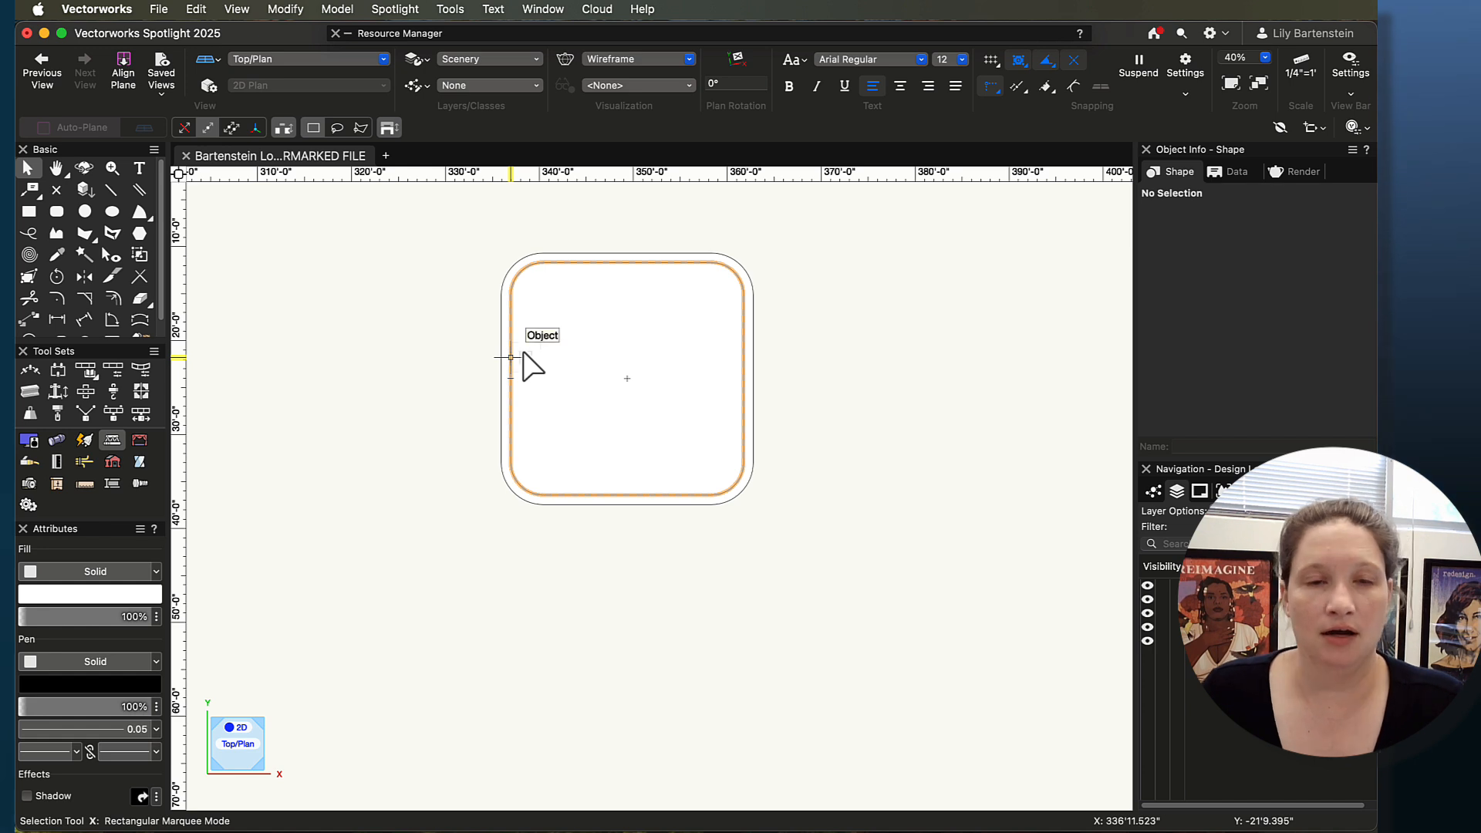
# Clip the inner rounded rectangle out of the outer one with Clip Surface and delete the leftover inner shape
pyautogui.click(600, 254)
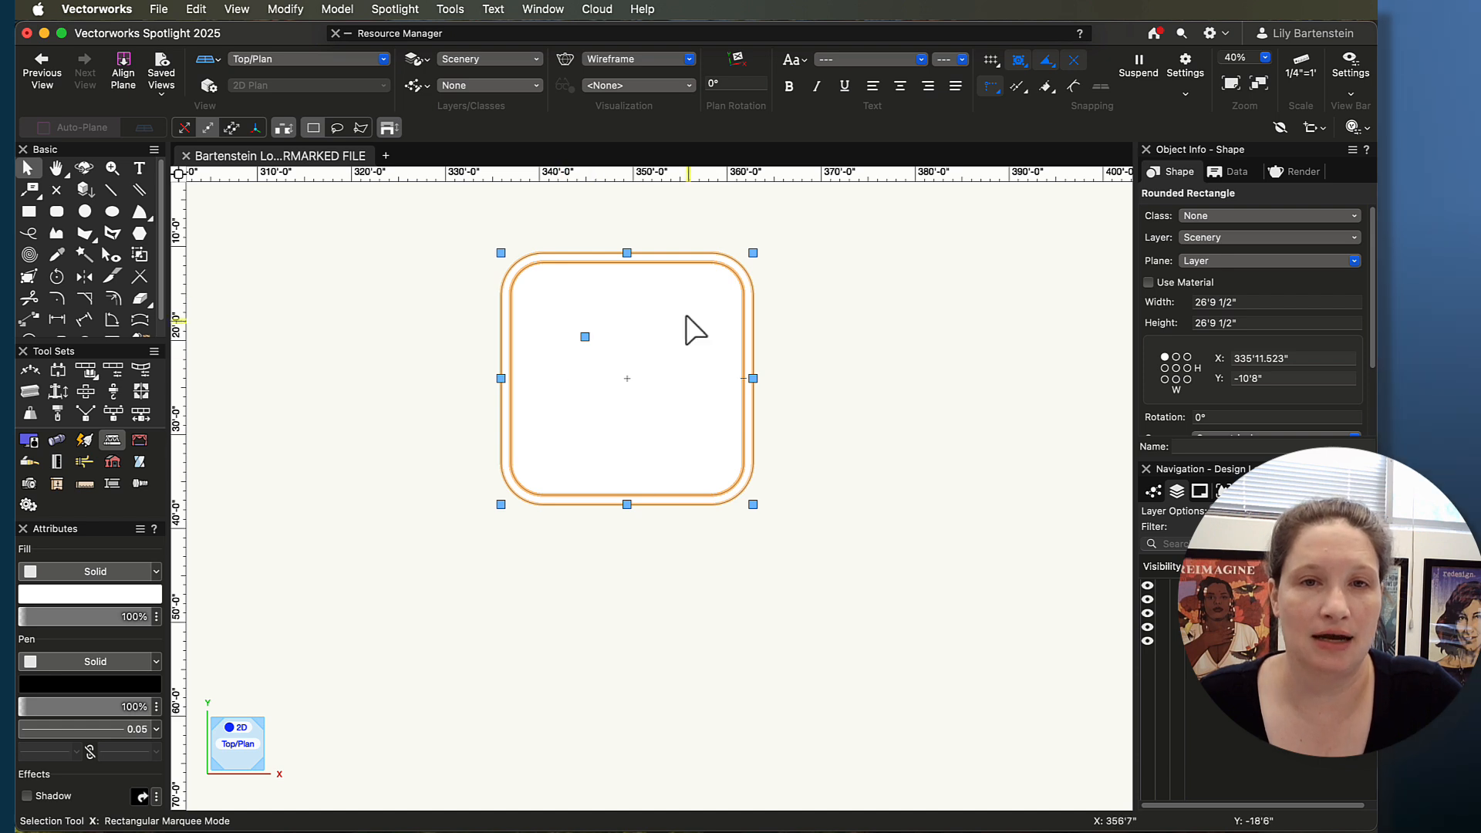
pyautogui.click(461, 299)
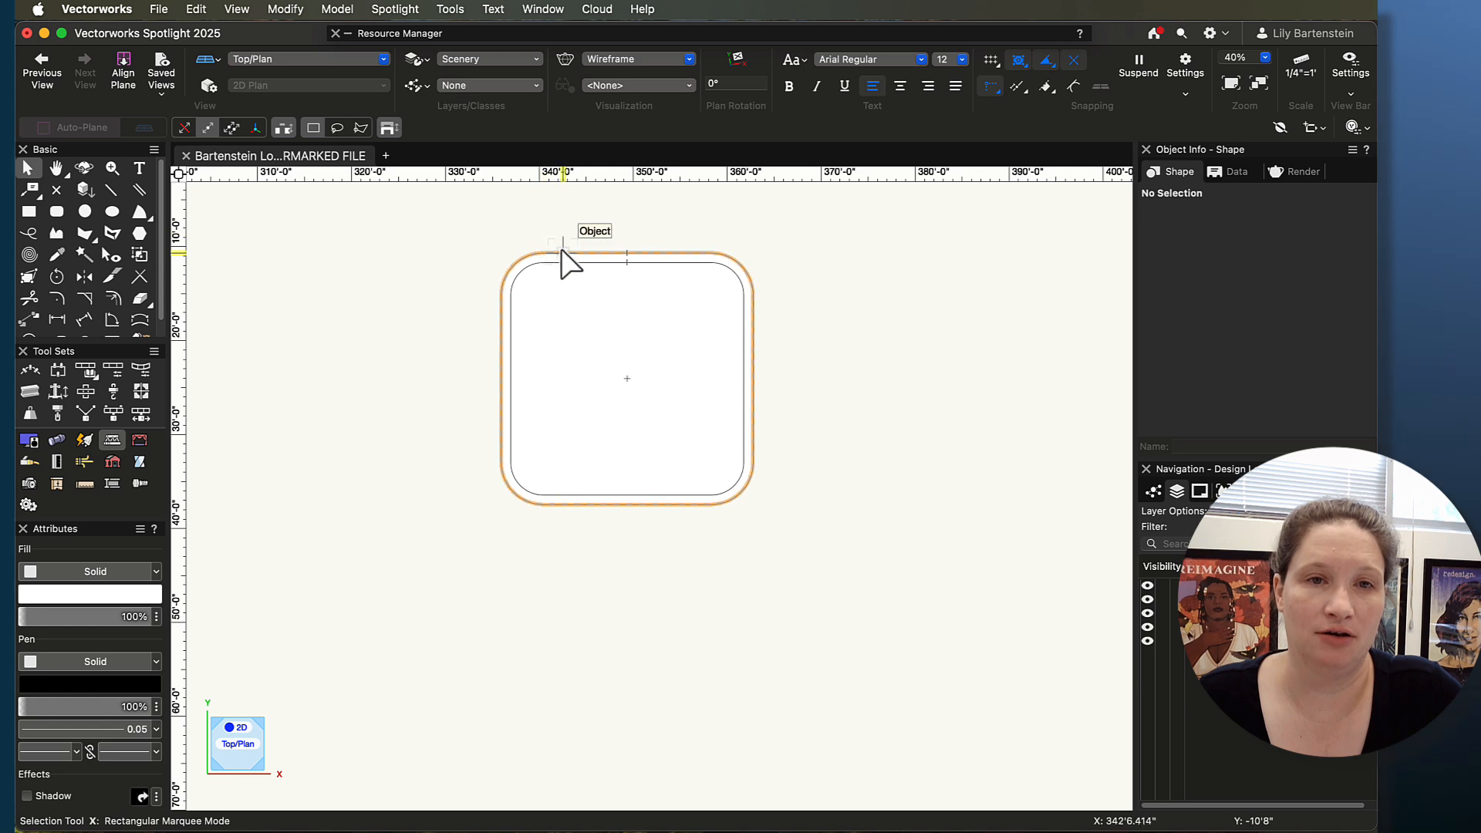
pyautogui.moveTo(465, 231); pyautogui.dragTo(826, 563)
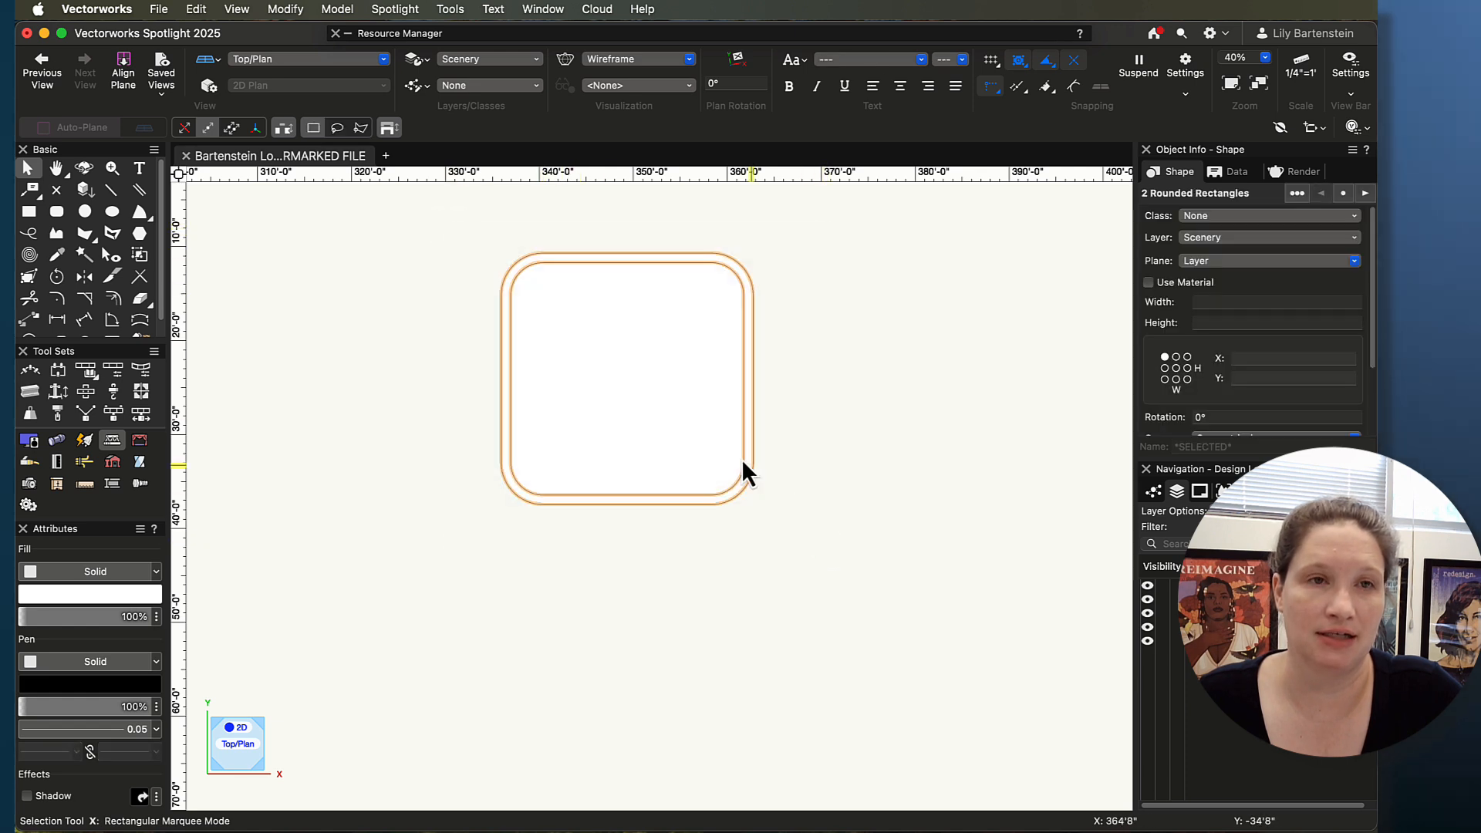
pyautogui.click(286, 9)
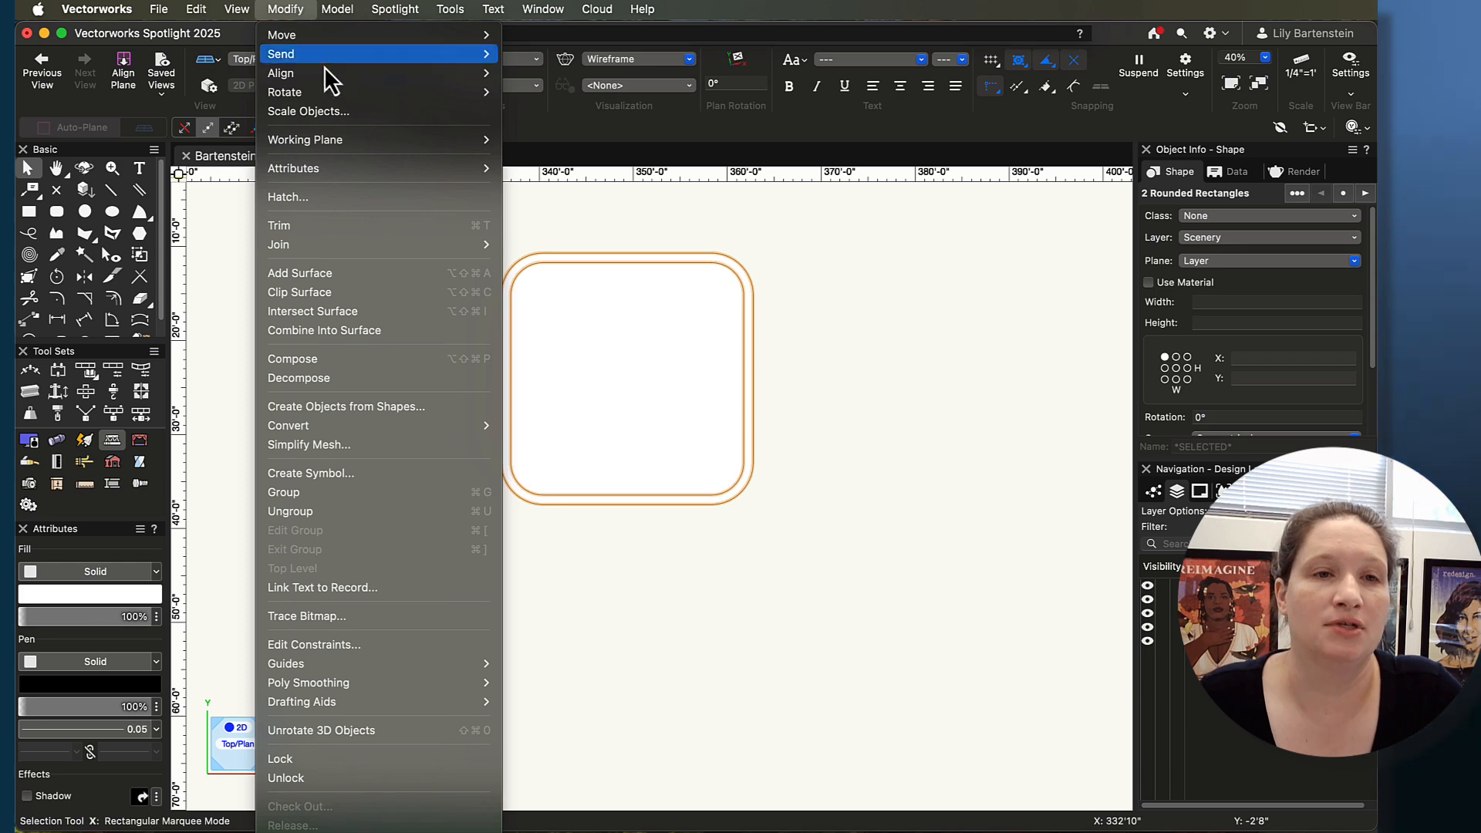
pyautogui.click(301, 291)
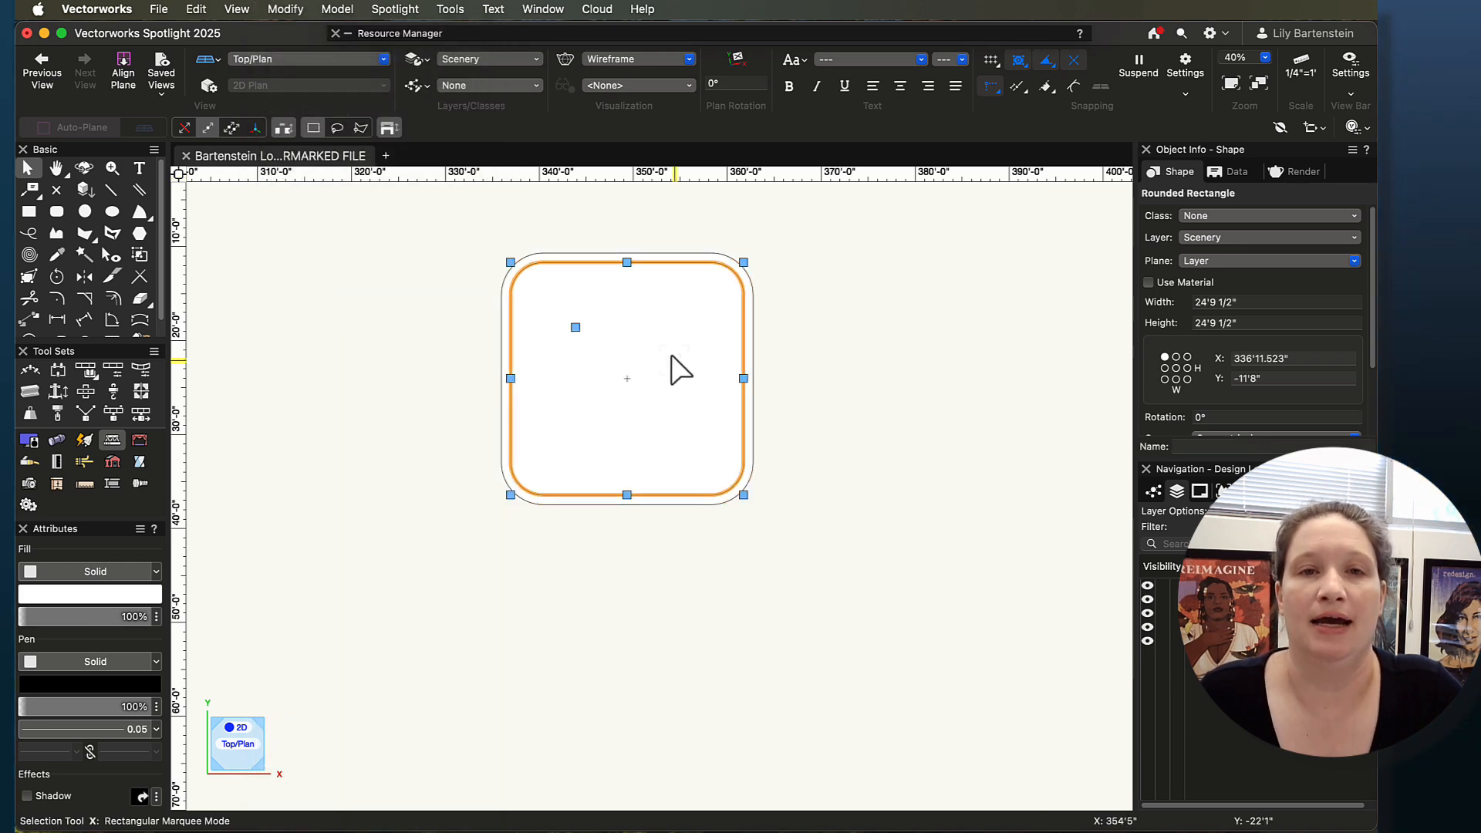
pyautogui.moveTo(619, 328); pyautogui.dragTo(811, 340)
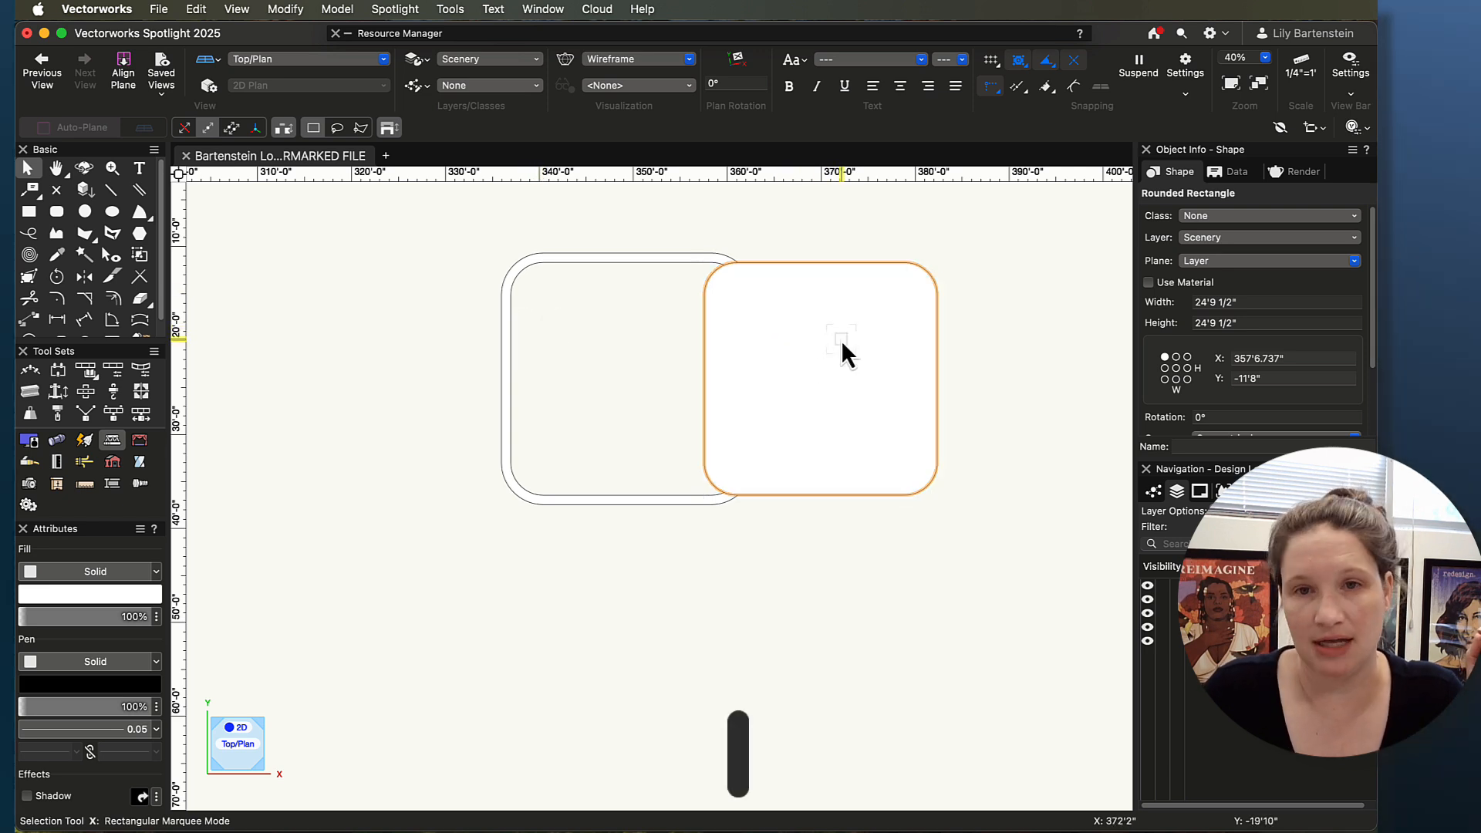
pyautogui.press('Delete')
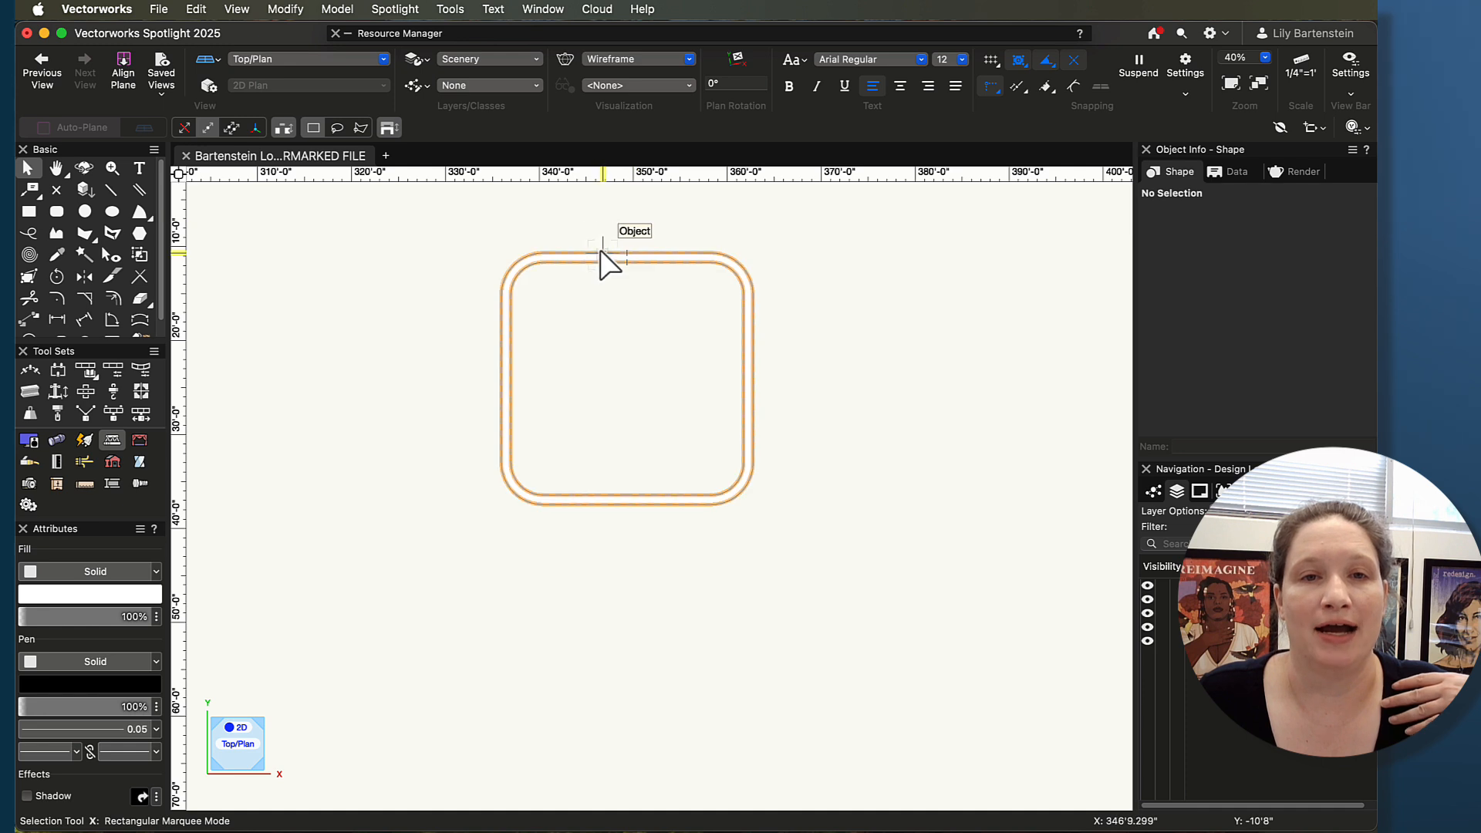
# Fill the clipped rounded-rectangle frame with solid black
pyautogui.click(604, 257)
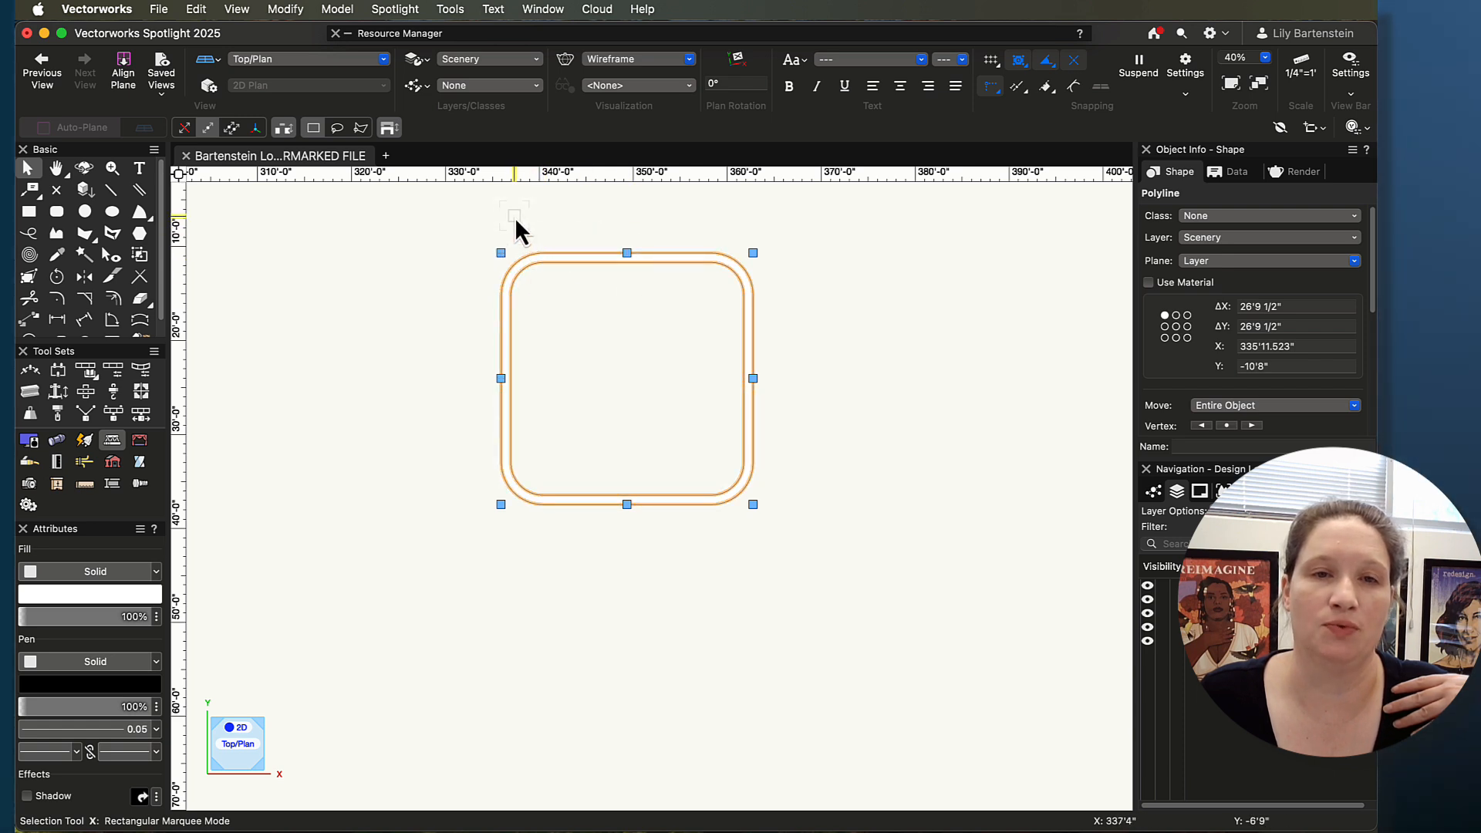
pyautogui.scroll(10, 525, 228)
pyautogui.moveTo(806, 626); pyautogui.dragTo(651, 380, button='middle')
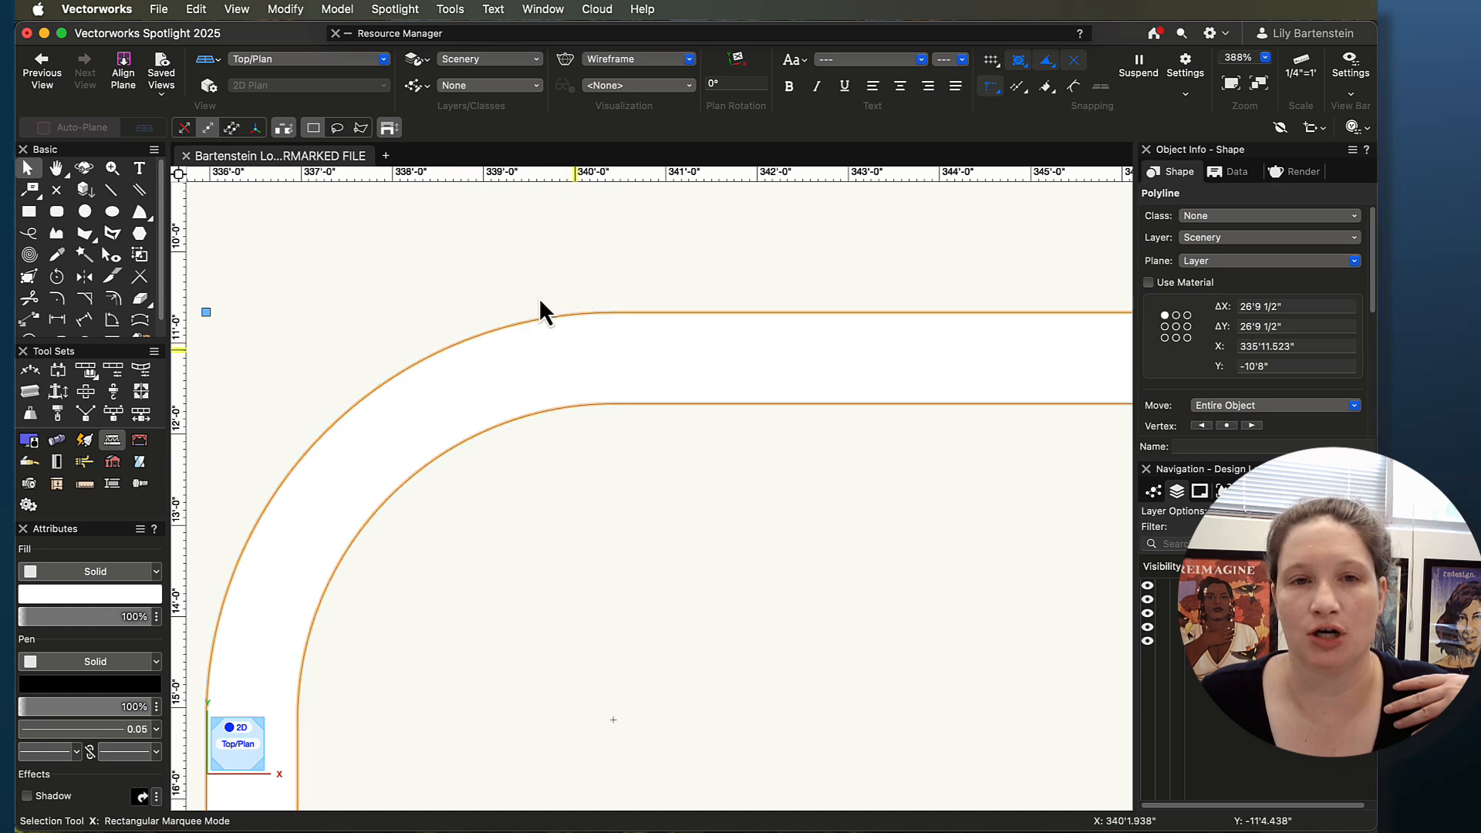
pyautogui.click(699, 378)
pyautogui.scroll(-5, 698, 378)
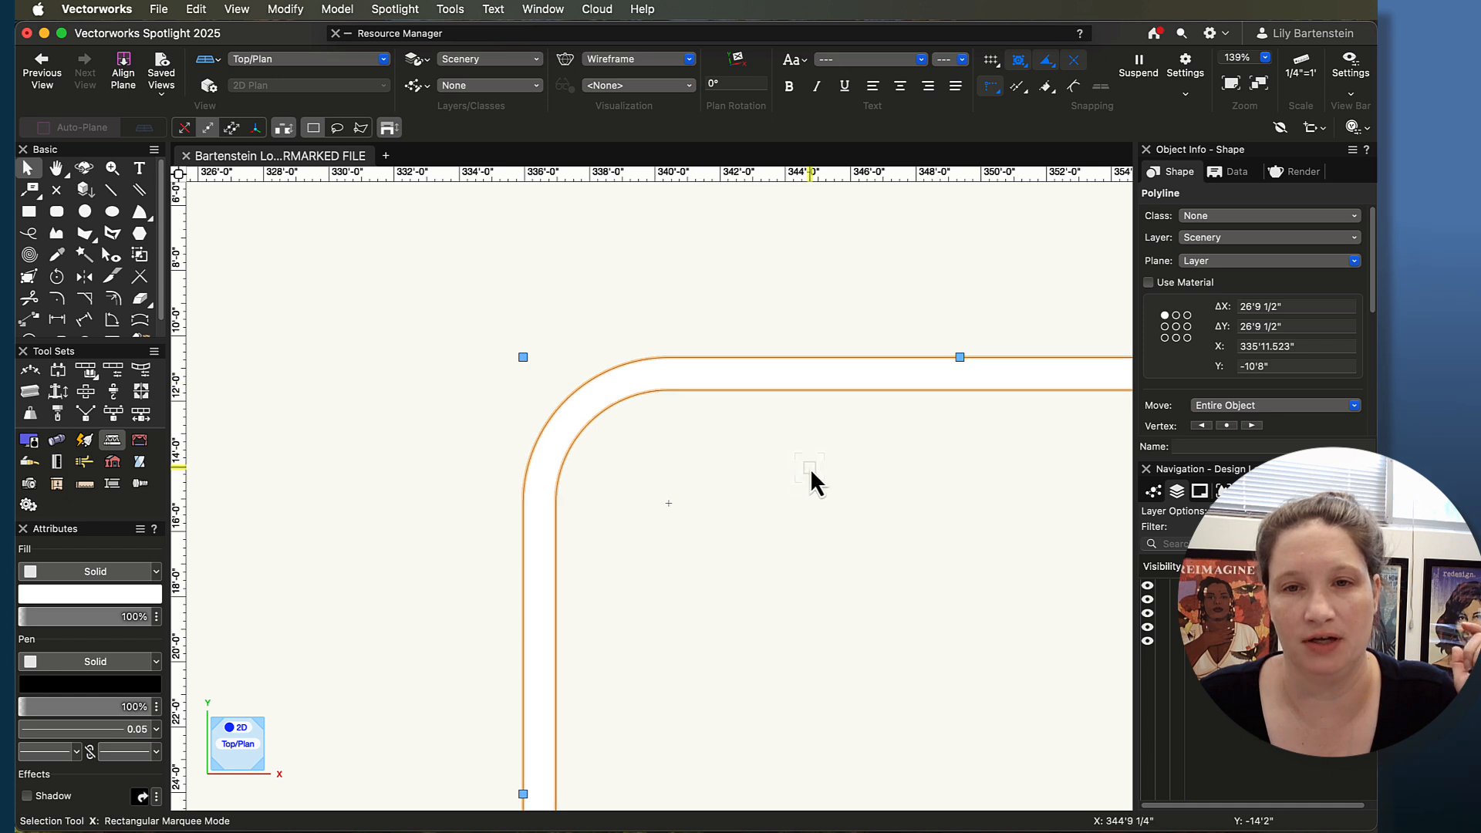
pyautogui.scroll(-2, 859, 578)
pyautogui.moveTo(860, 579); pyautogui.dragTo(738, 451, button='middle')
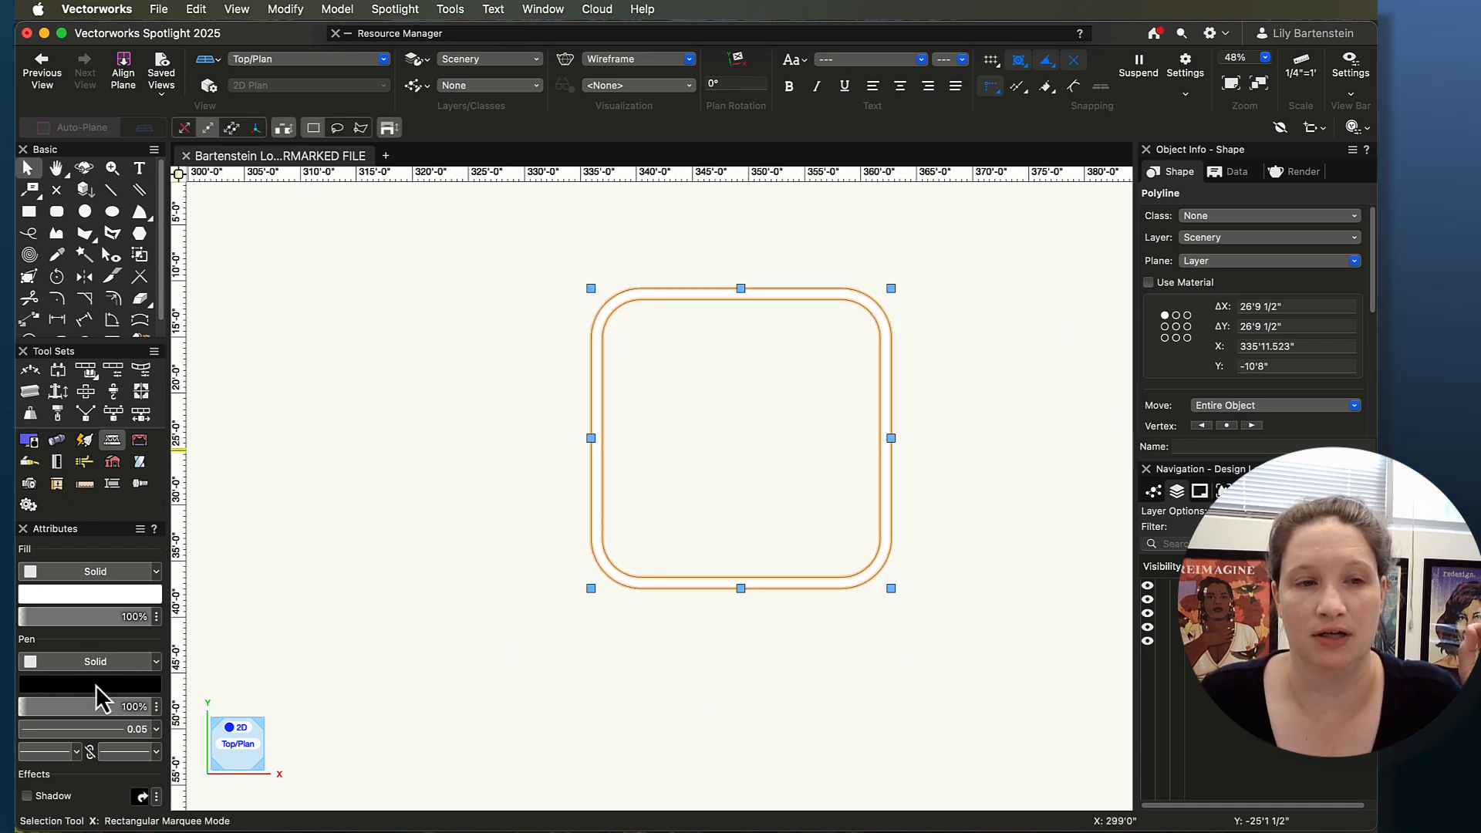
pyautogui.click(81, 593)
pyautogui.click(82, 591)
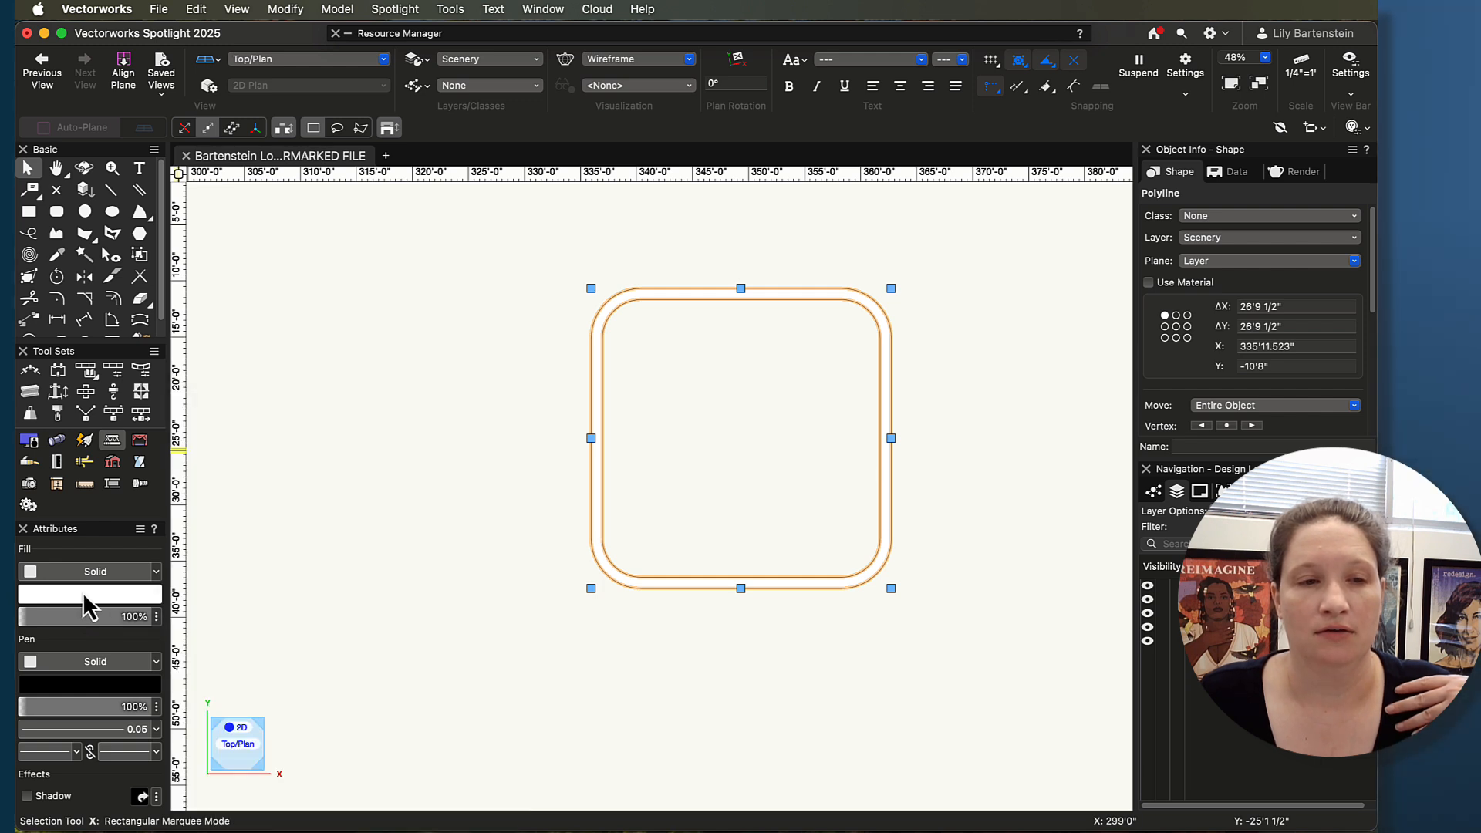
pyautogui.click(81, 591)
pyautogui.click(211, 520)
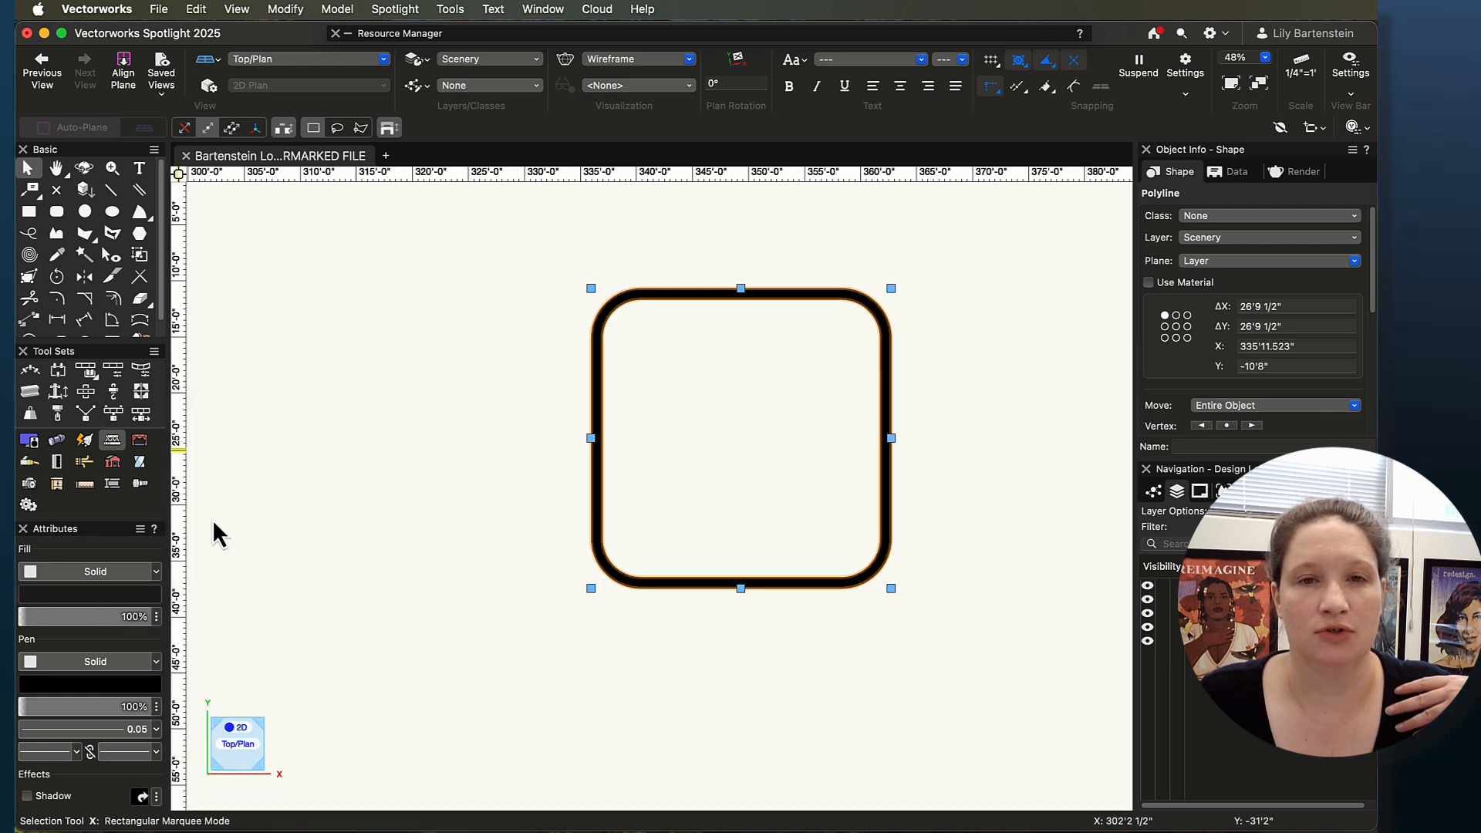
pyautogui.click(737, 390)
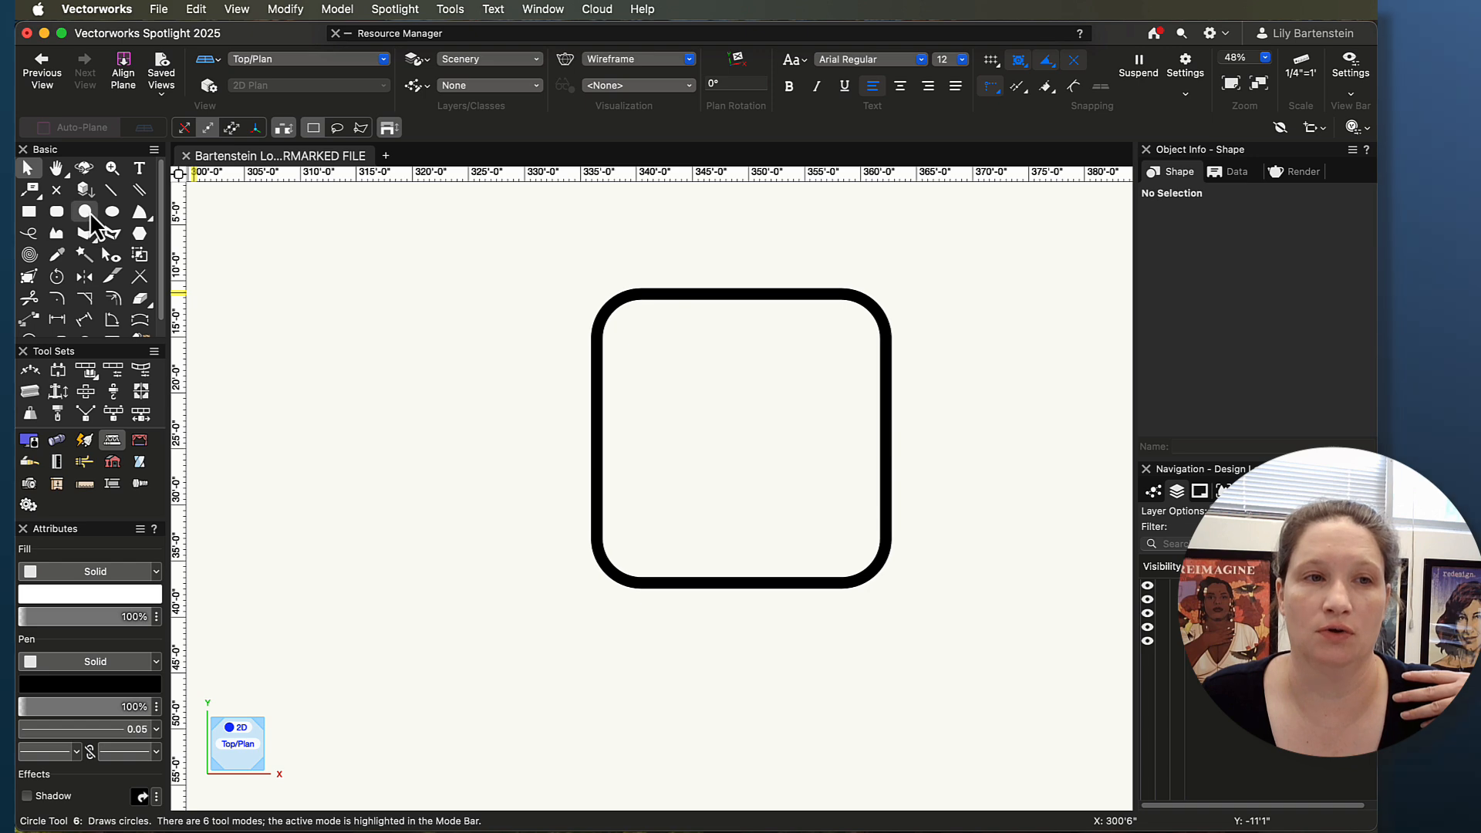
# Following the 2-Logo Project Sheet PDF, draw a circle of about 5'9" radius near the frame's centre and offset it inward by 1'
pyautogui.moveTo(1377, 160); pyautogui.dragTo(678, 161)
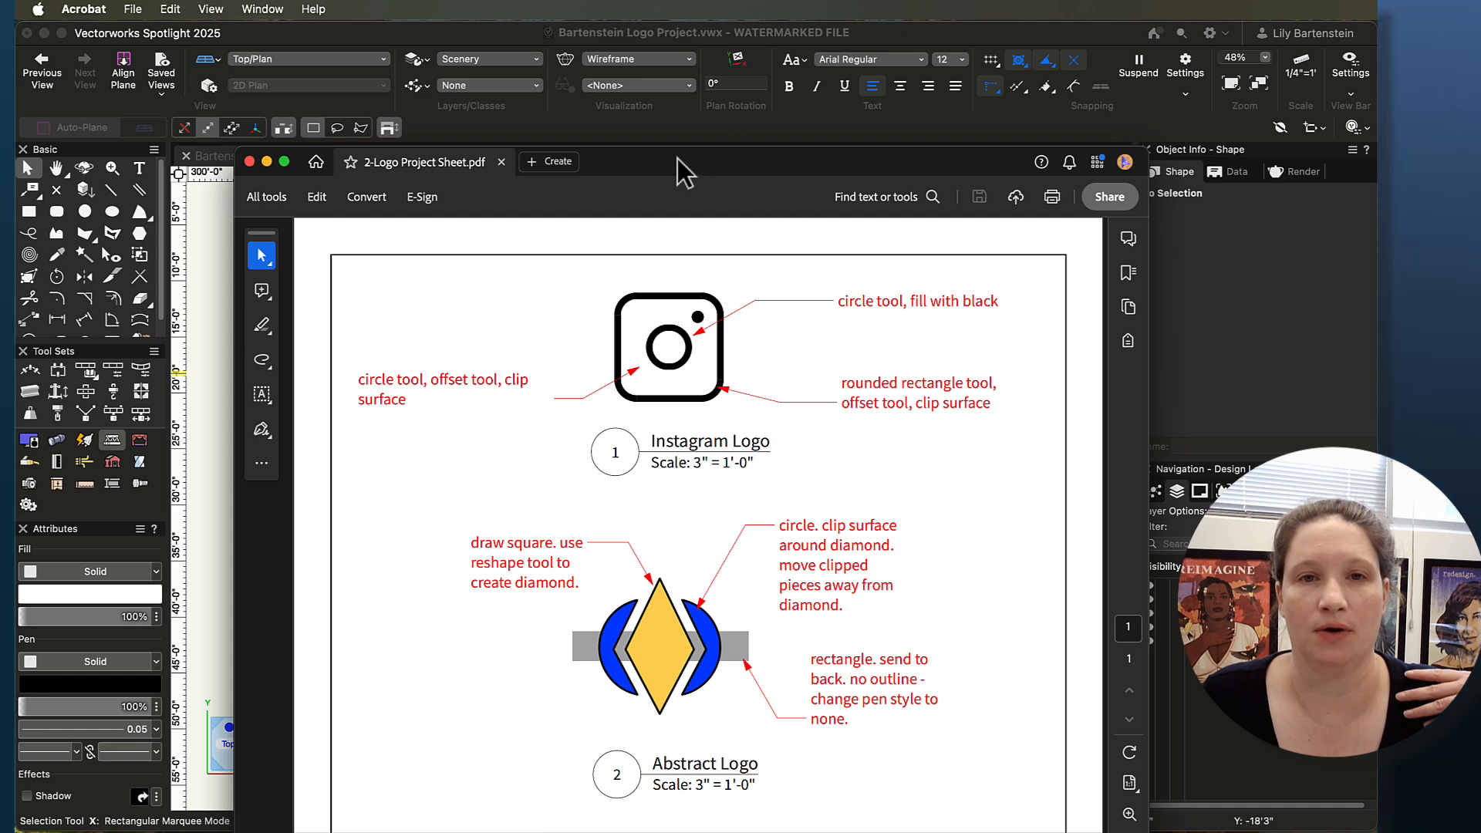
pyautogui.moveTo(646, 164); pyautogui.dragTo(1480, 150)
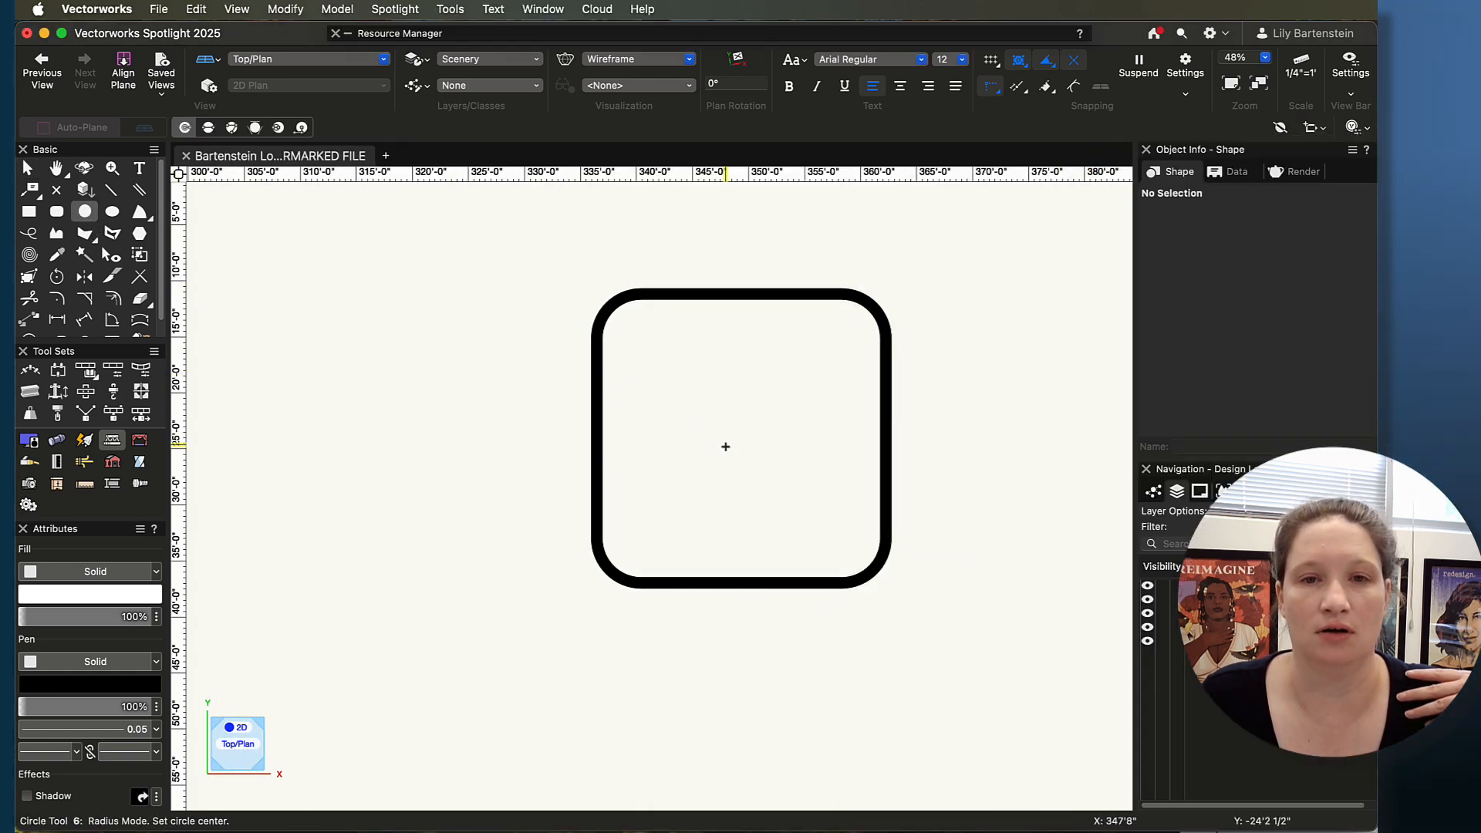
pyautogui.click(736, 430)
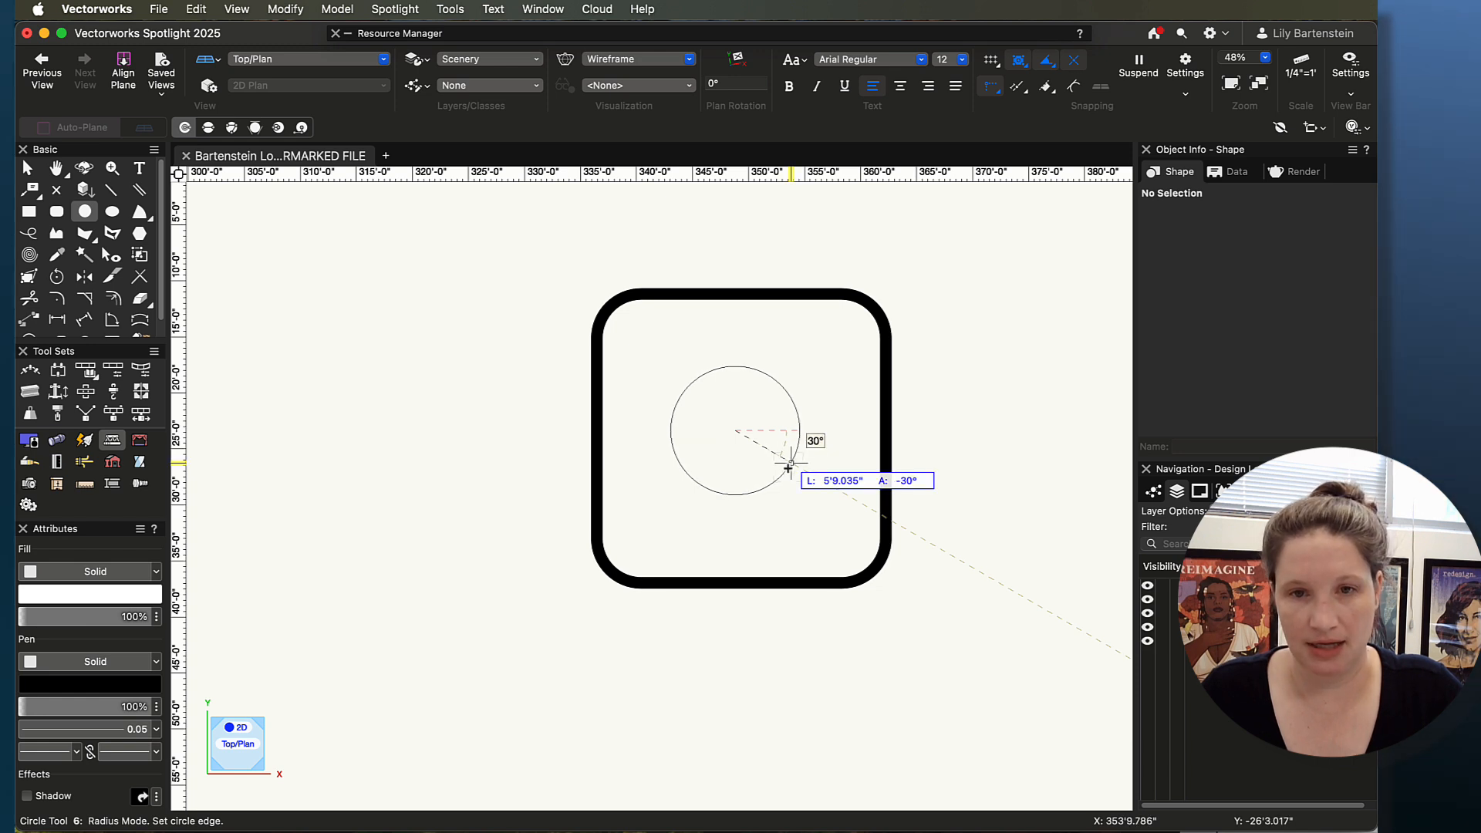
pyautogui.click(788, 467)
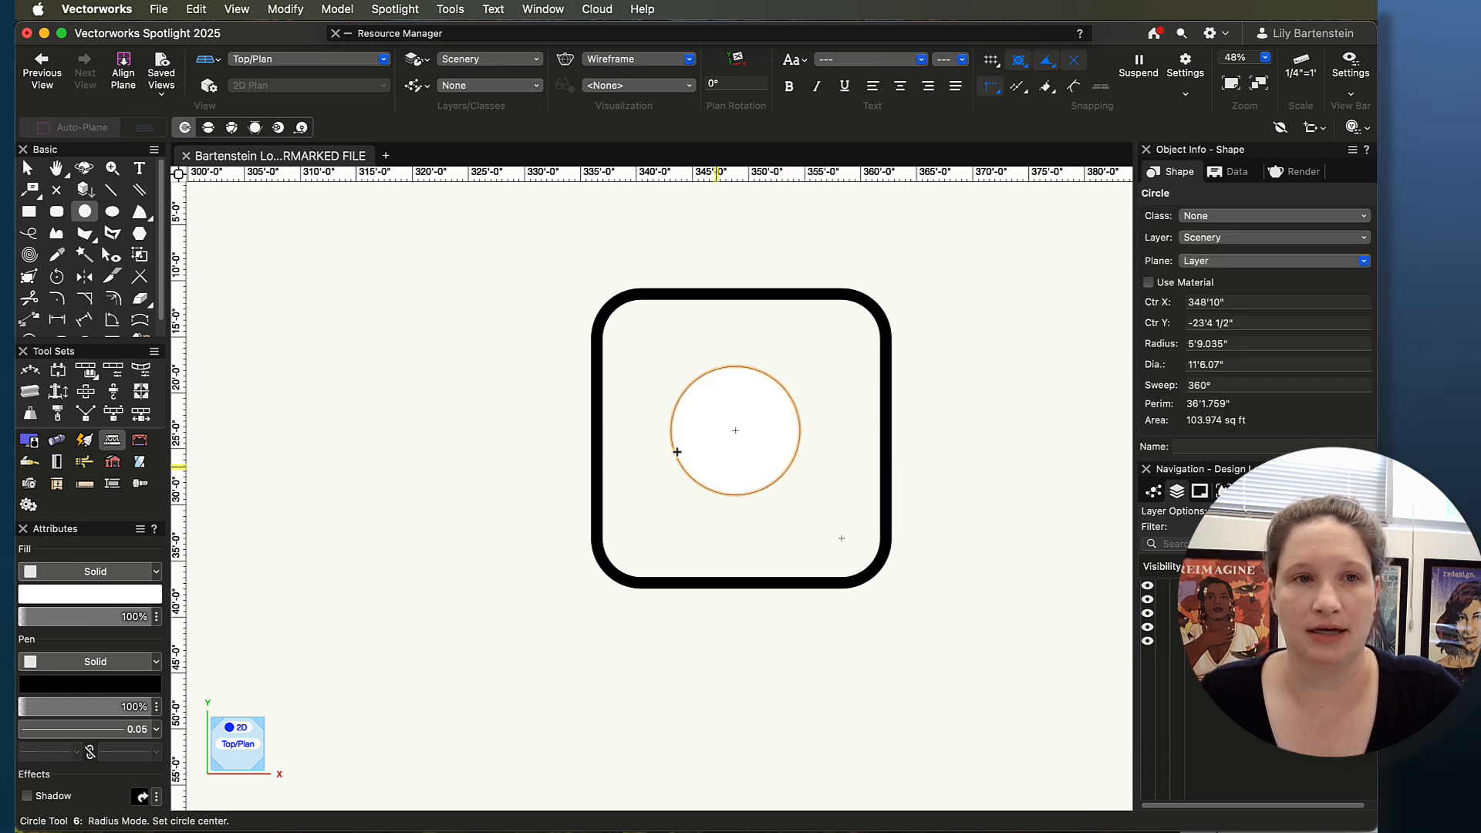
pyautogui.click(112, 298)
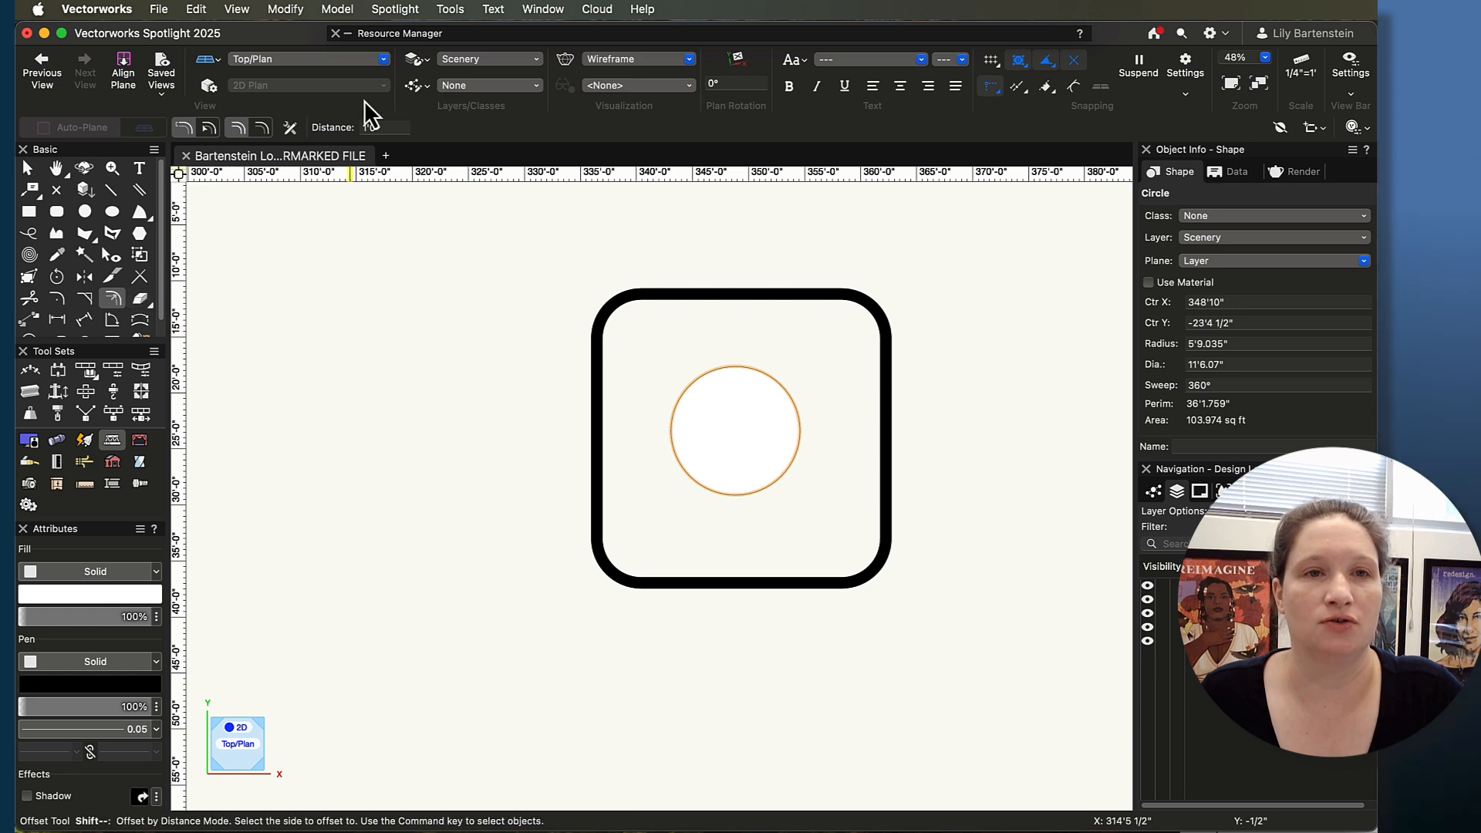
pyautogui.click(760, 391)
# Clip the inner circle out of the outer circle with Clip Surface and delete the leftover inner circle
pyautogui.click(27, 167)
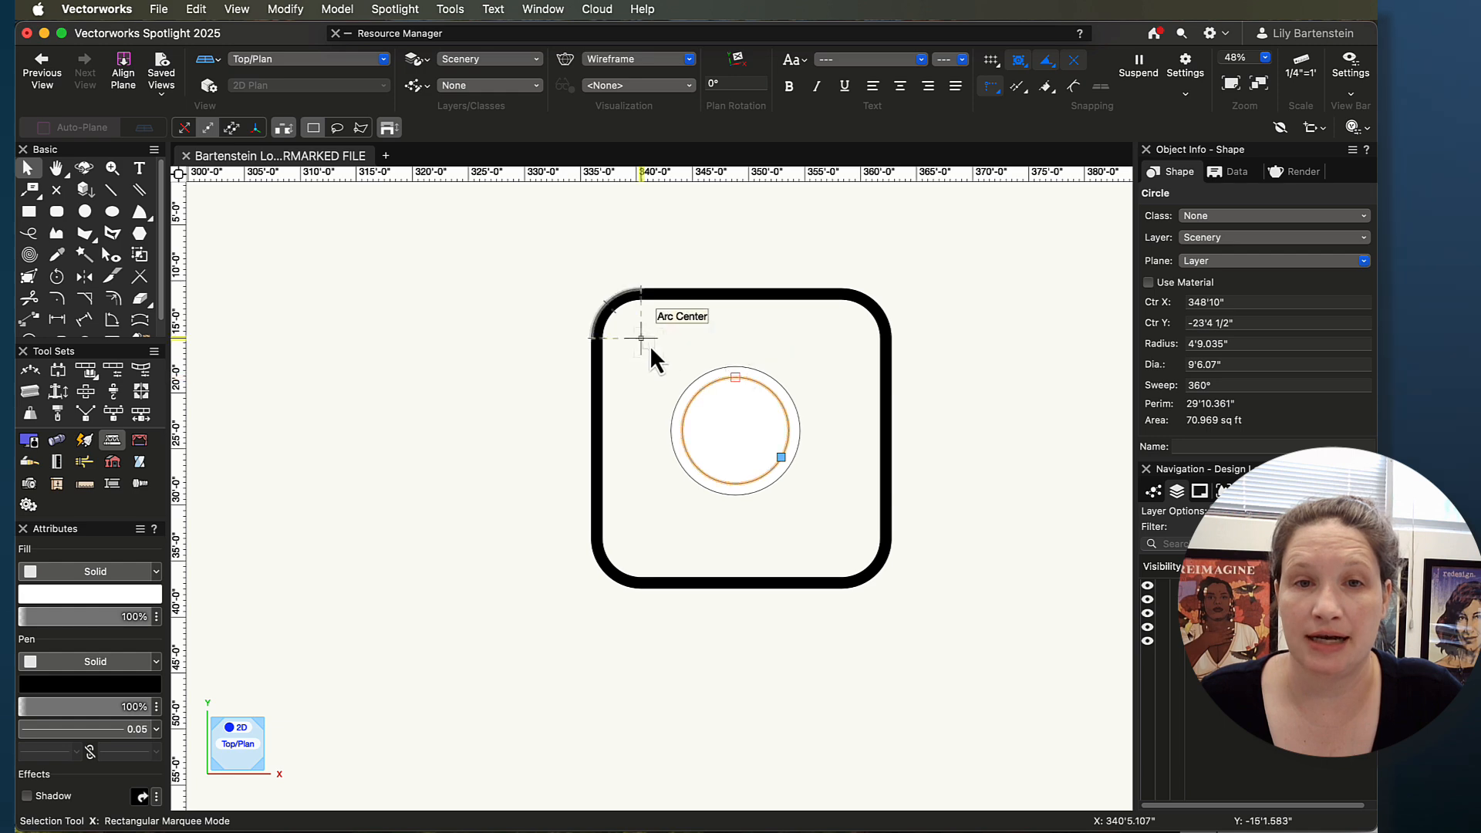
pyautogui.keyDown('shift'); pyautogui.click(732, 365); pyautogui.keyUp('shift')
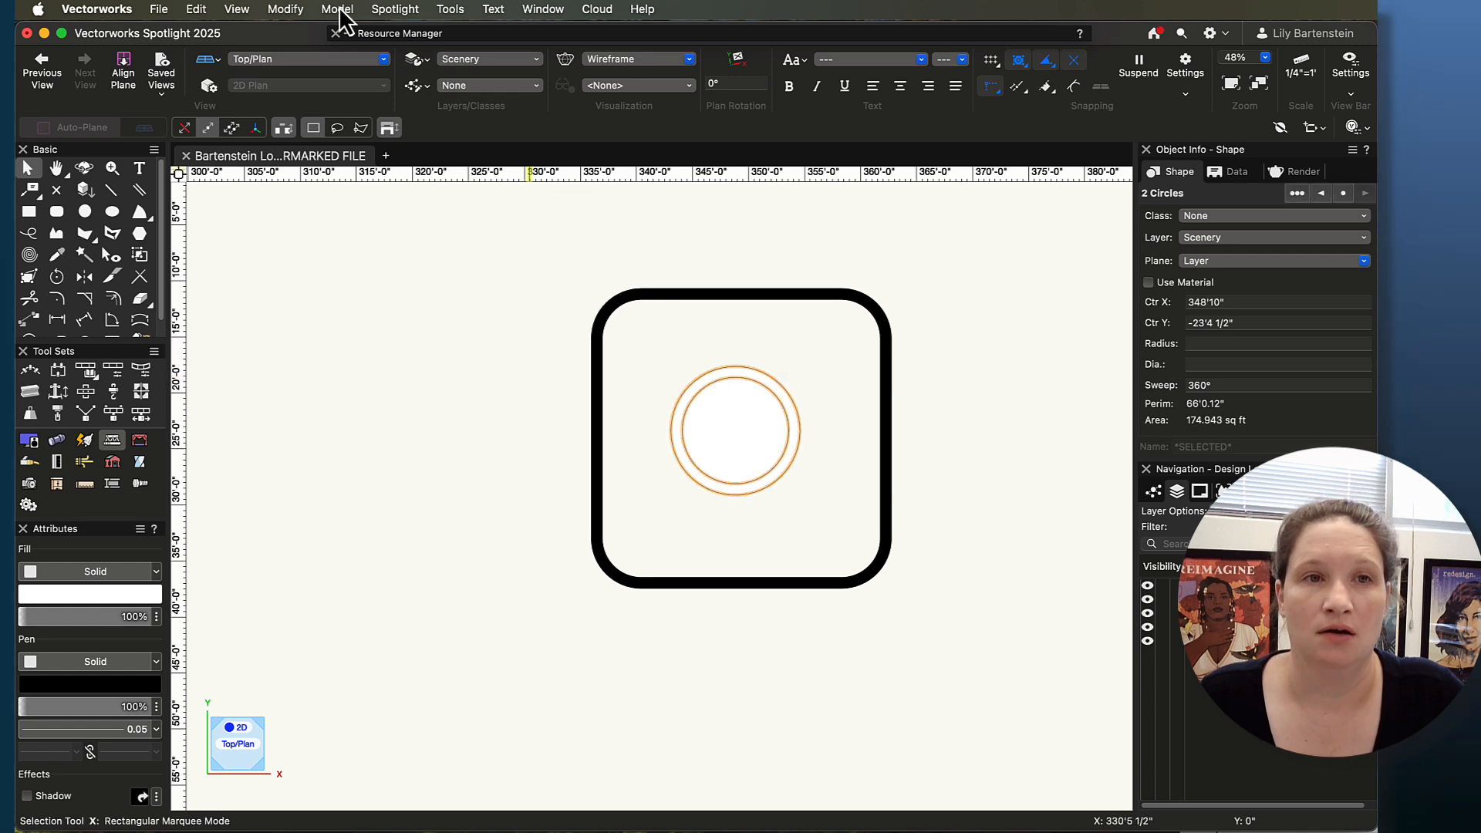
pyautogui.click(285, 9)
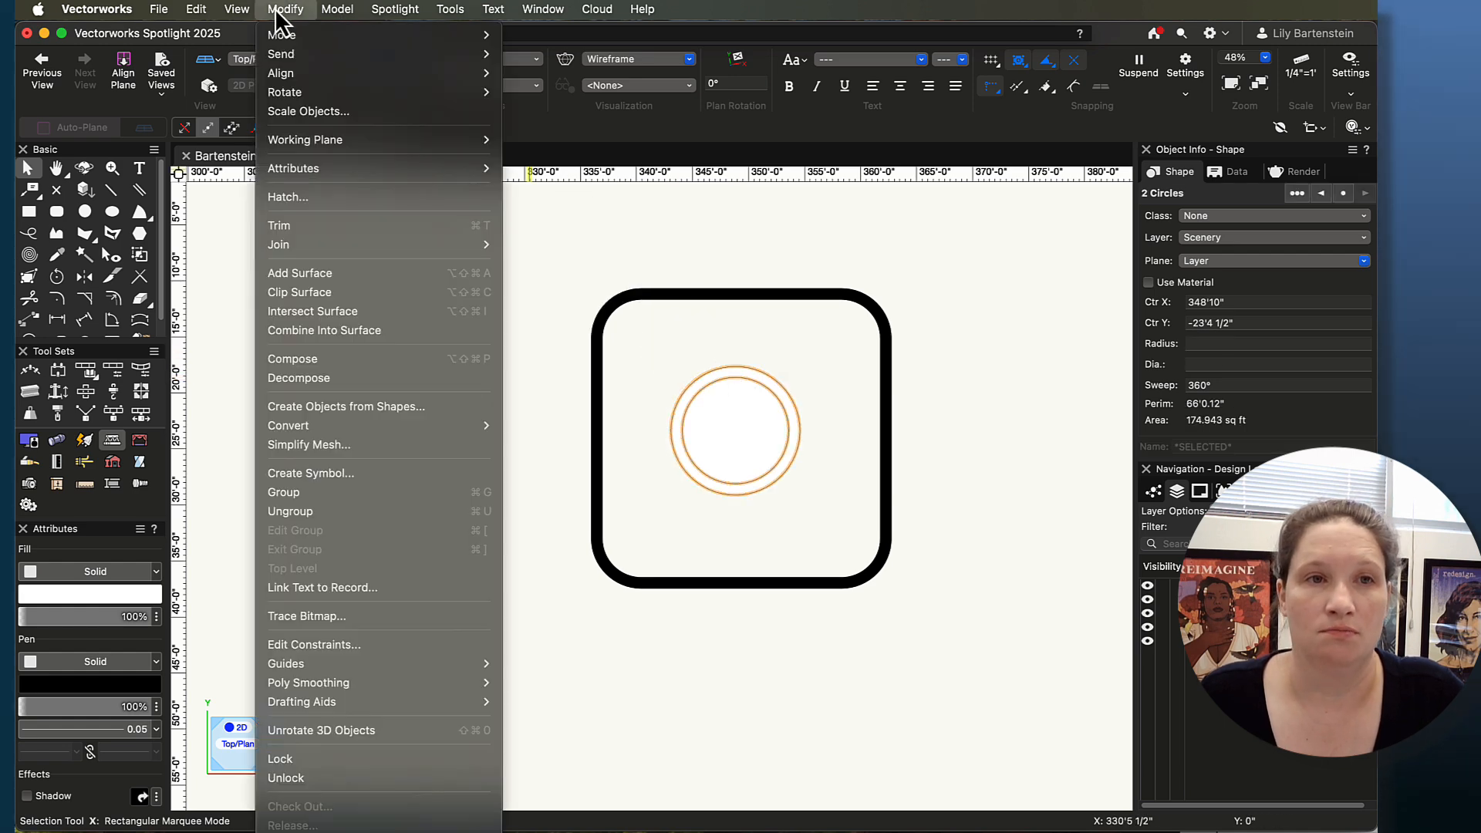
pyautogui.click(373, 292)
pyautogui.press('Delete')
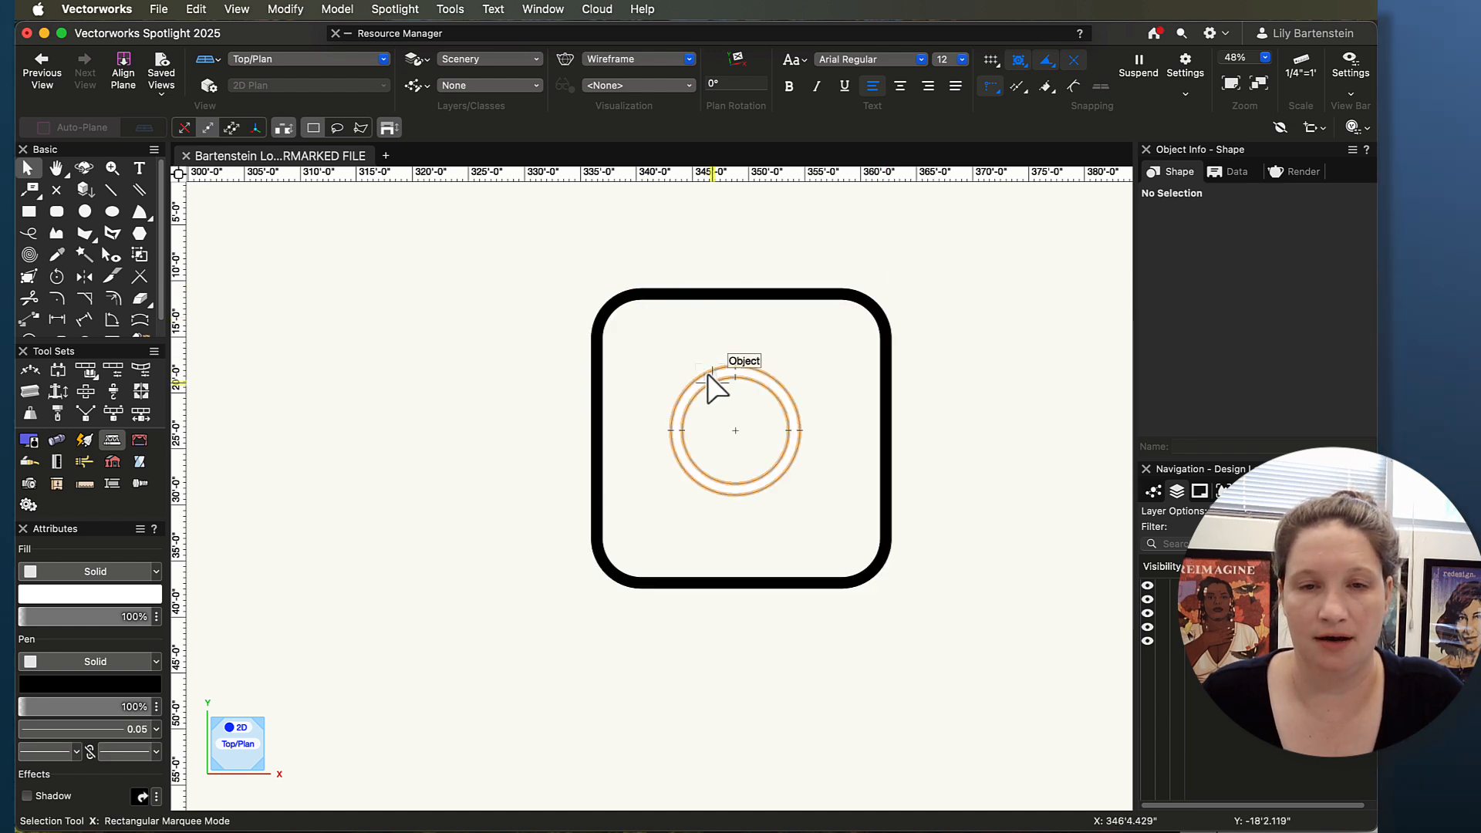
# Fill the clipped circular ring with solid black
pyautogui.click(747, 378)
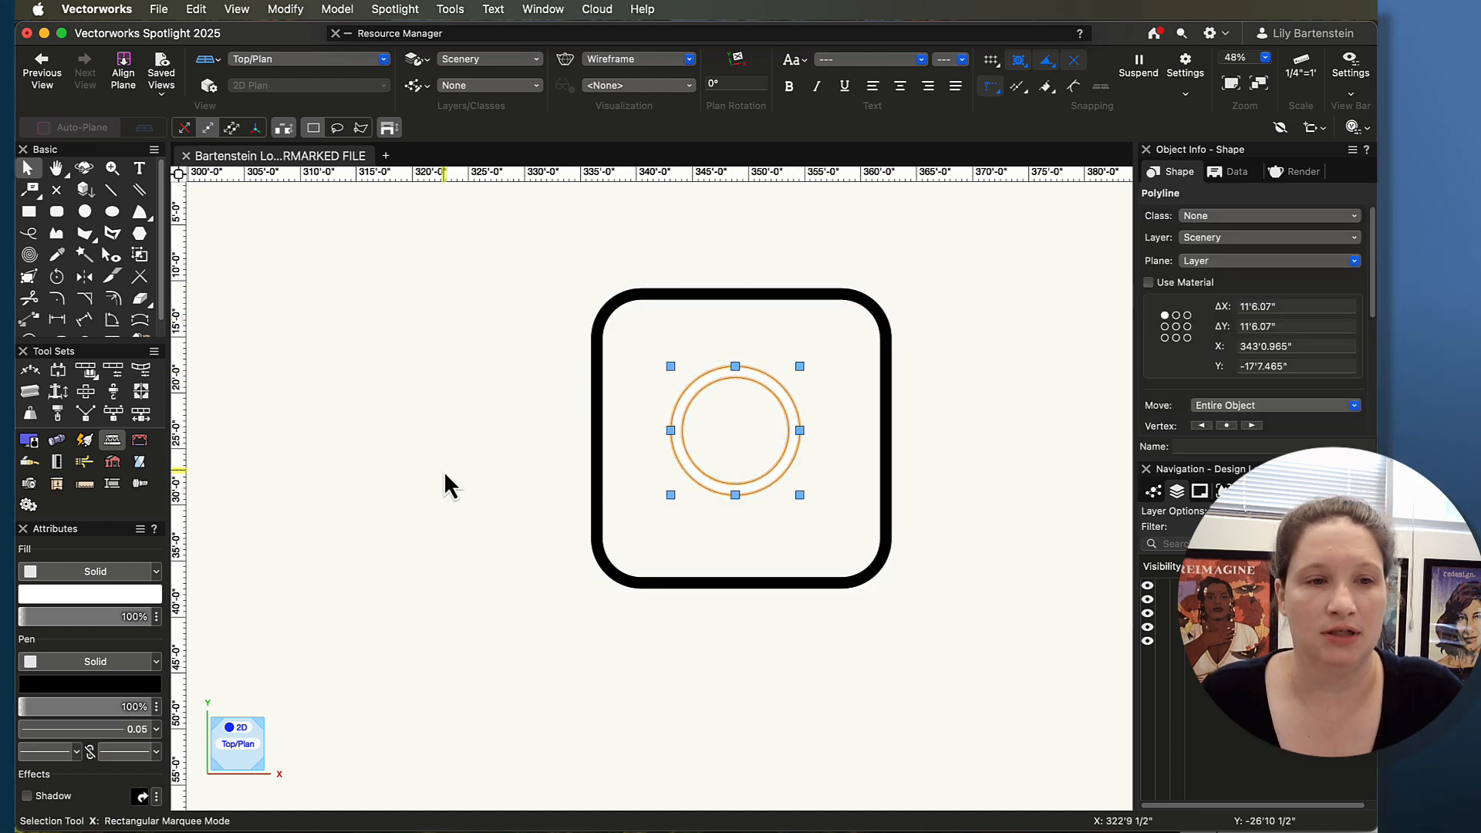
pyautogui.click(96, 596)
pyautogui.click(215, 513)
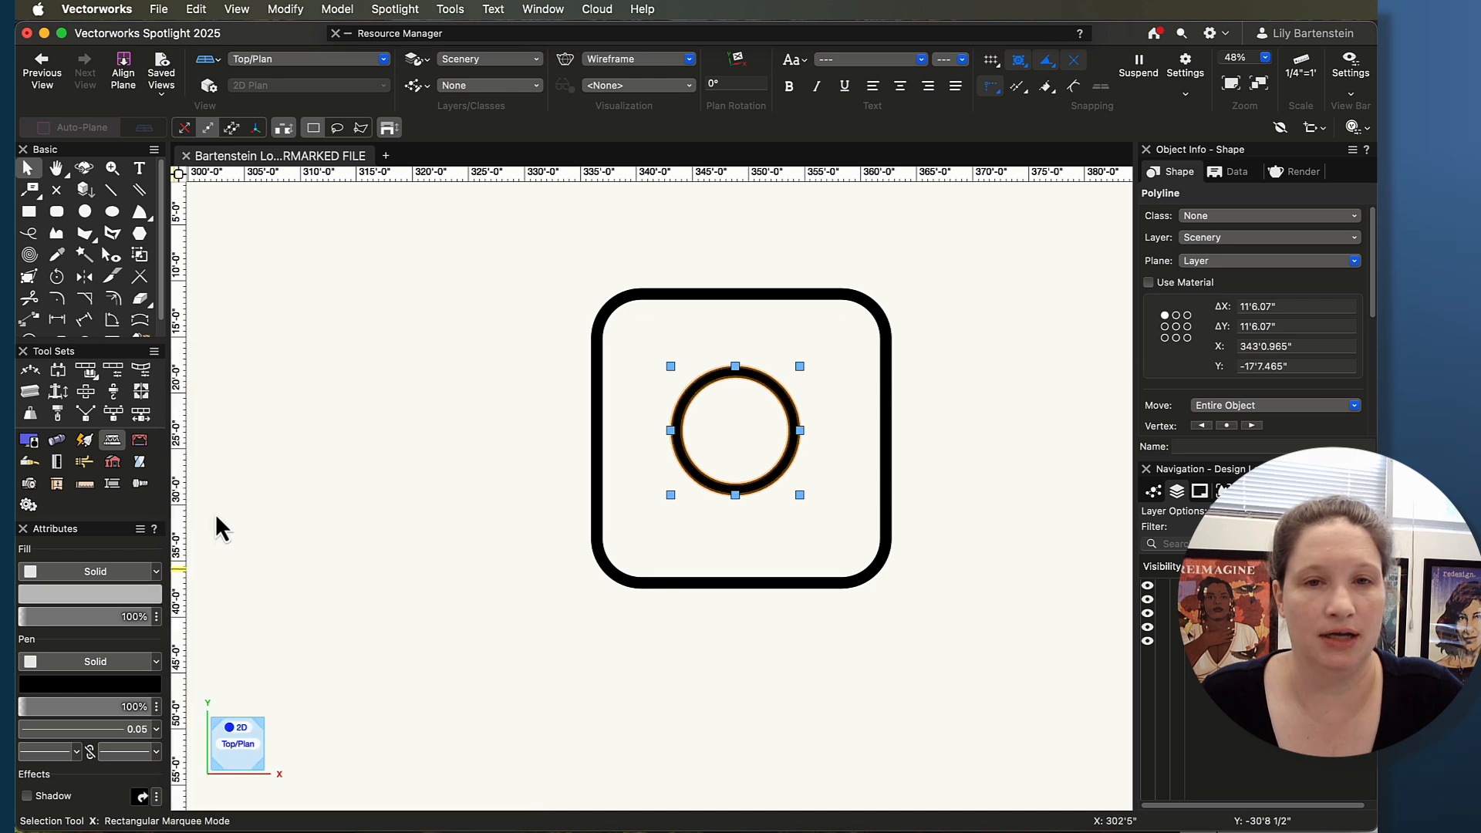
# Move the black circular ring so its centre aligns with the centre of the rounded-rectangle frame
pyautogui.click(731, 430)
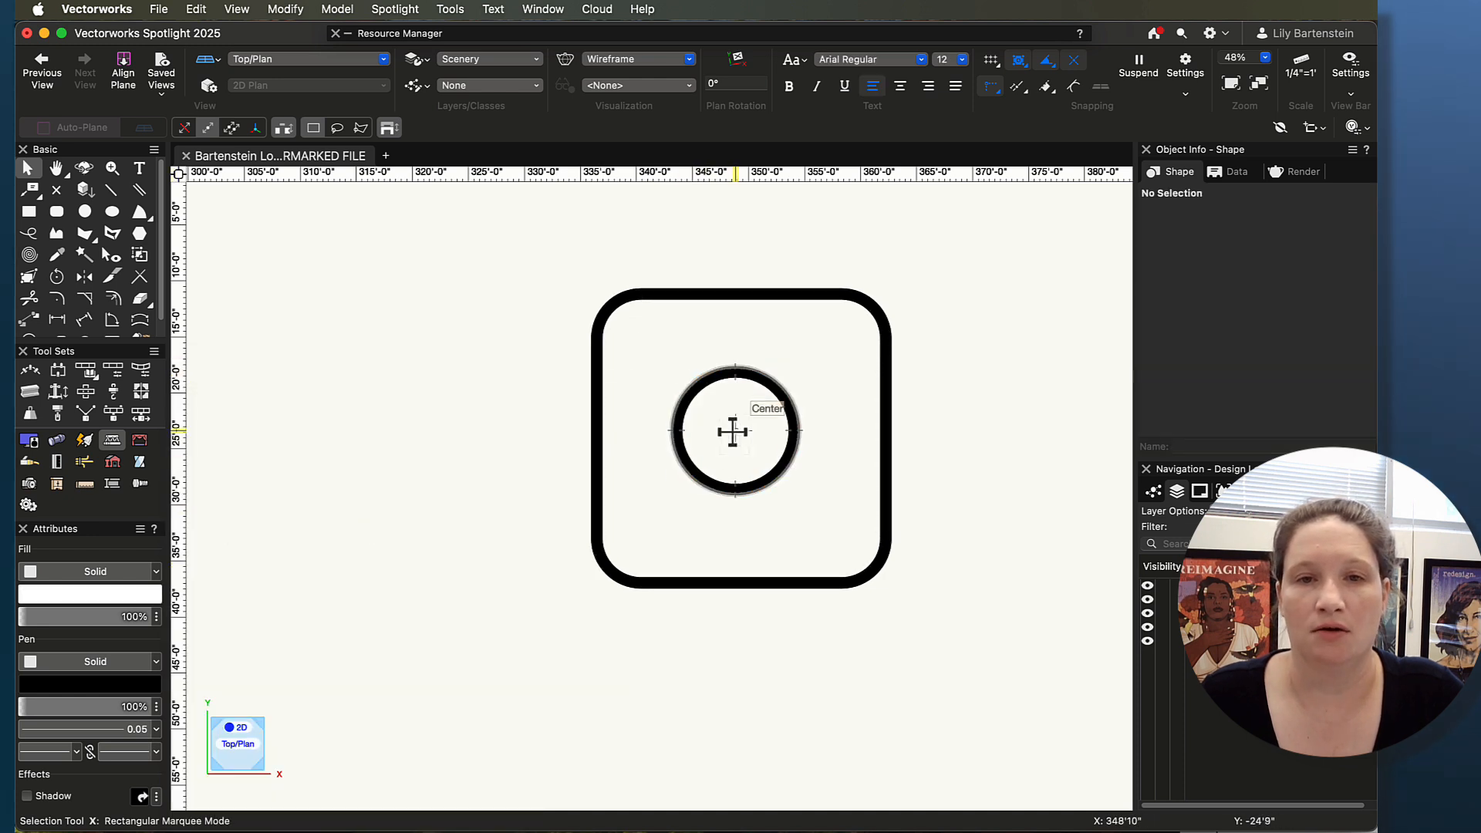
pyautogui.moveTo(735, 430)
pyautogui.mouseDown()
pyautogui.moveTo(740, 300)
pyautogui.moveTo(866, 440)
pyautogui.moveTo(766, 457)
pyautogui.moveTo(731, 440)
pyautogui.moveTo(740, 447)
pyautogui.mouseUp()
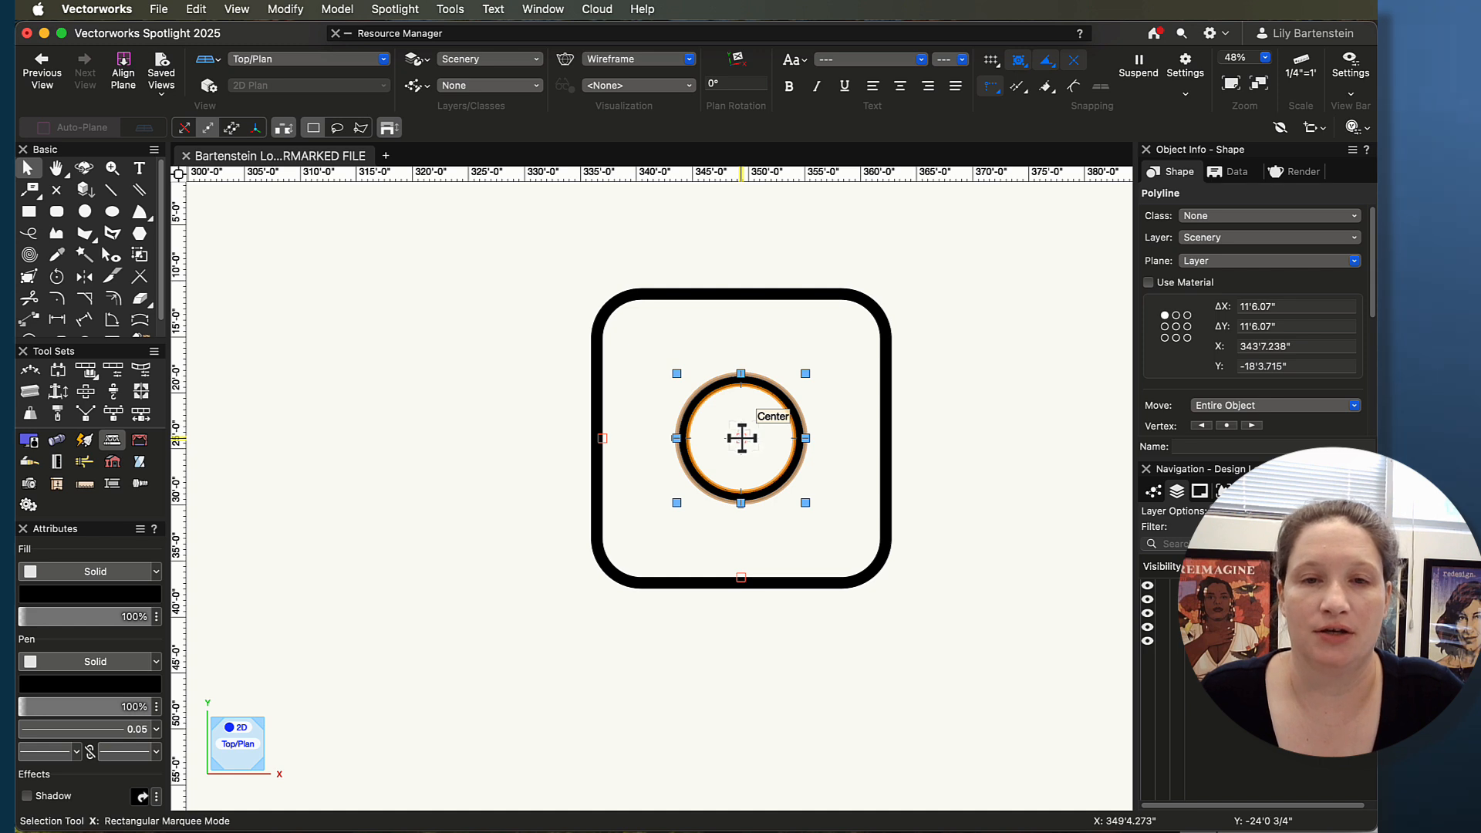
pyautogui.moveTo(741, 438)
pyautogui.mouseDown()
pyautogui.moveTo(409, 437)
pyautogui.moveTo(731, 351)
pyautogui.moveTo(745, 301)
pyautogui.moveTo(615, 476)
pyautogui.moveTo(612, 429)
pyautogui.moveTo(605, 441)
pyautogui.moveTo(729, 437)
pyautogui.mouseUp()
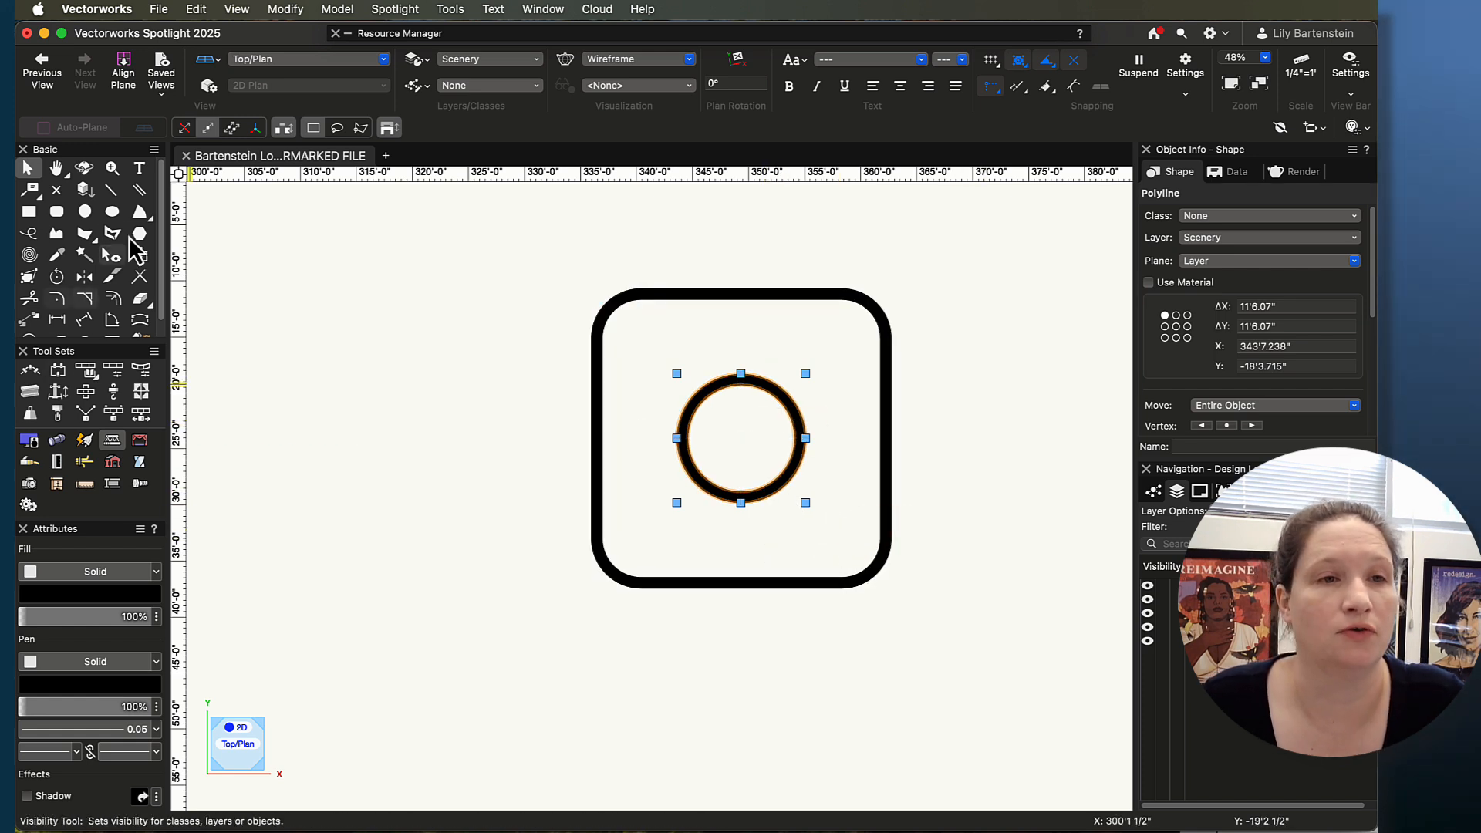
# Draw a circle with a 1'6" radius centred on the arc centre of the frame's upper-right rounded corner
pyautogui.click(85, 213)
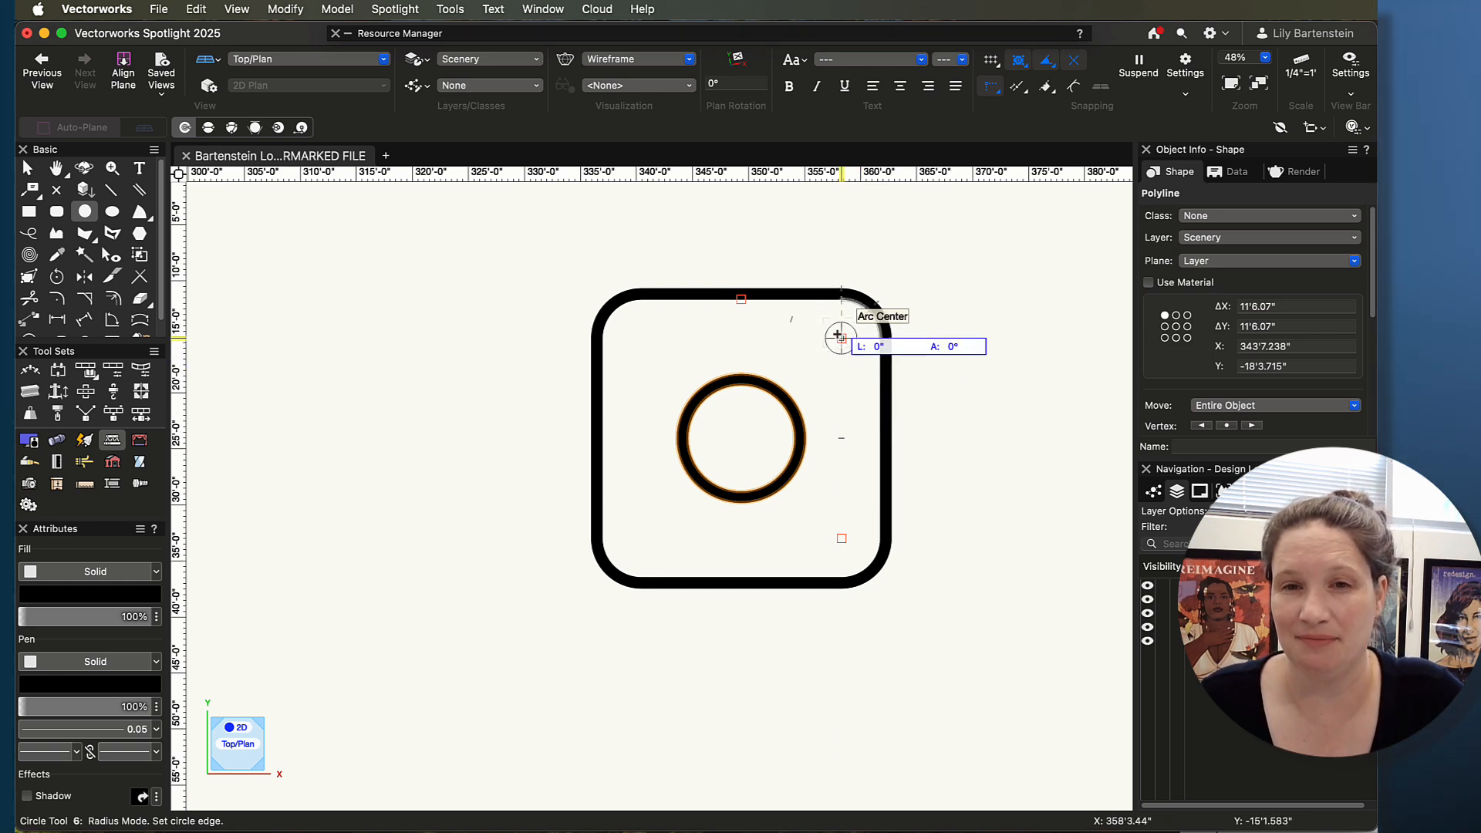
pyautogui.scroll(4, 837, 334)
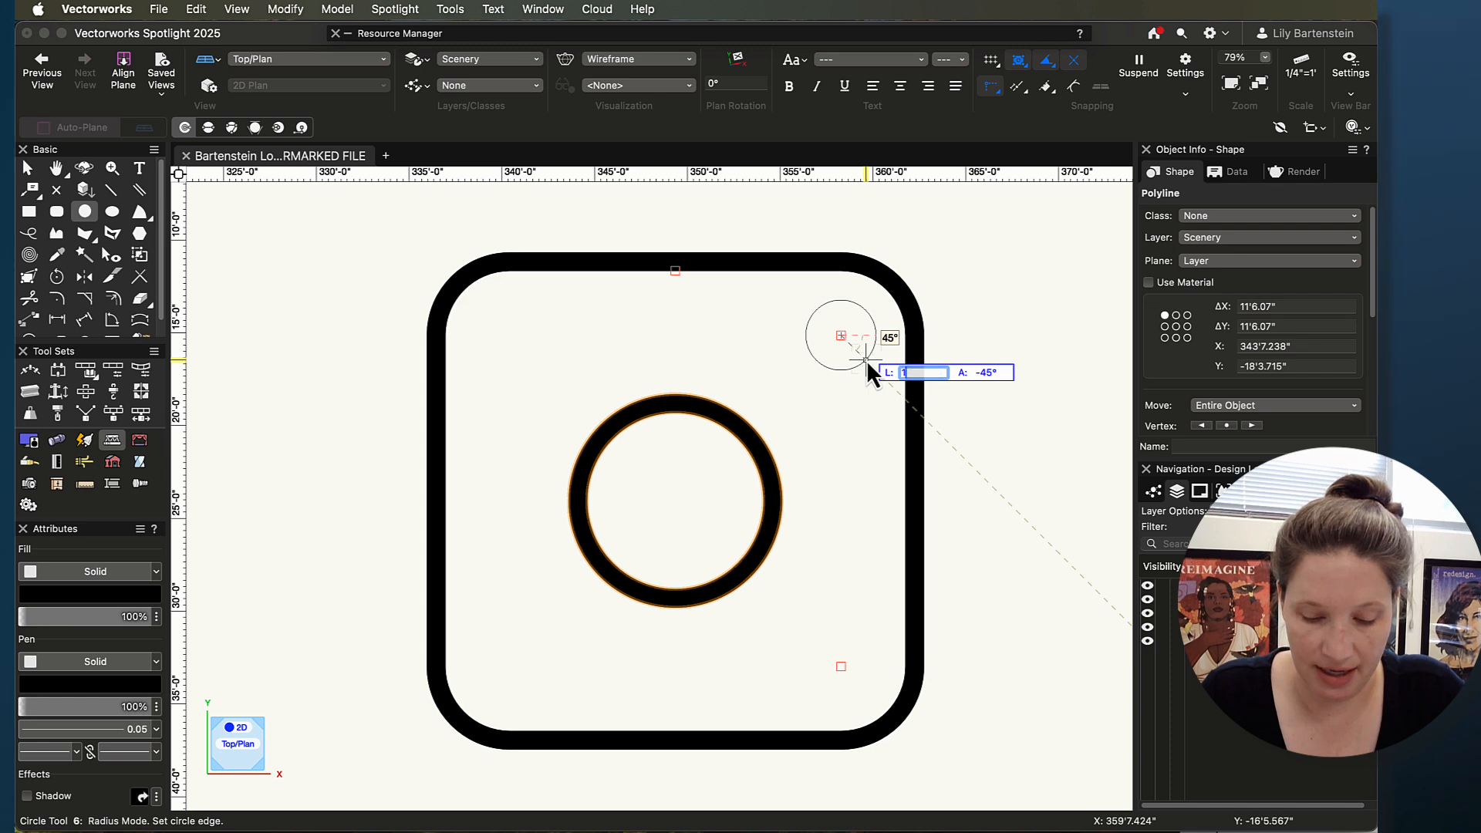
pyautogui.write('6"')
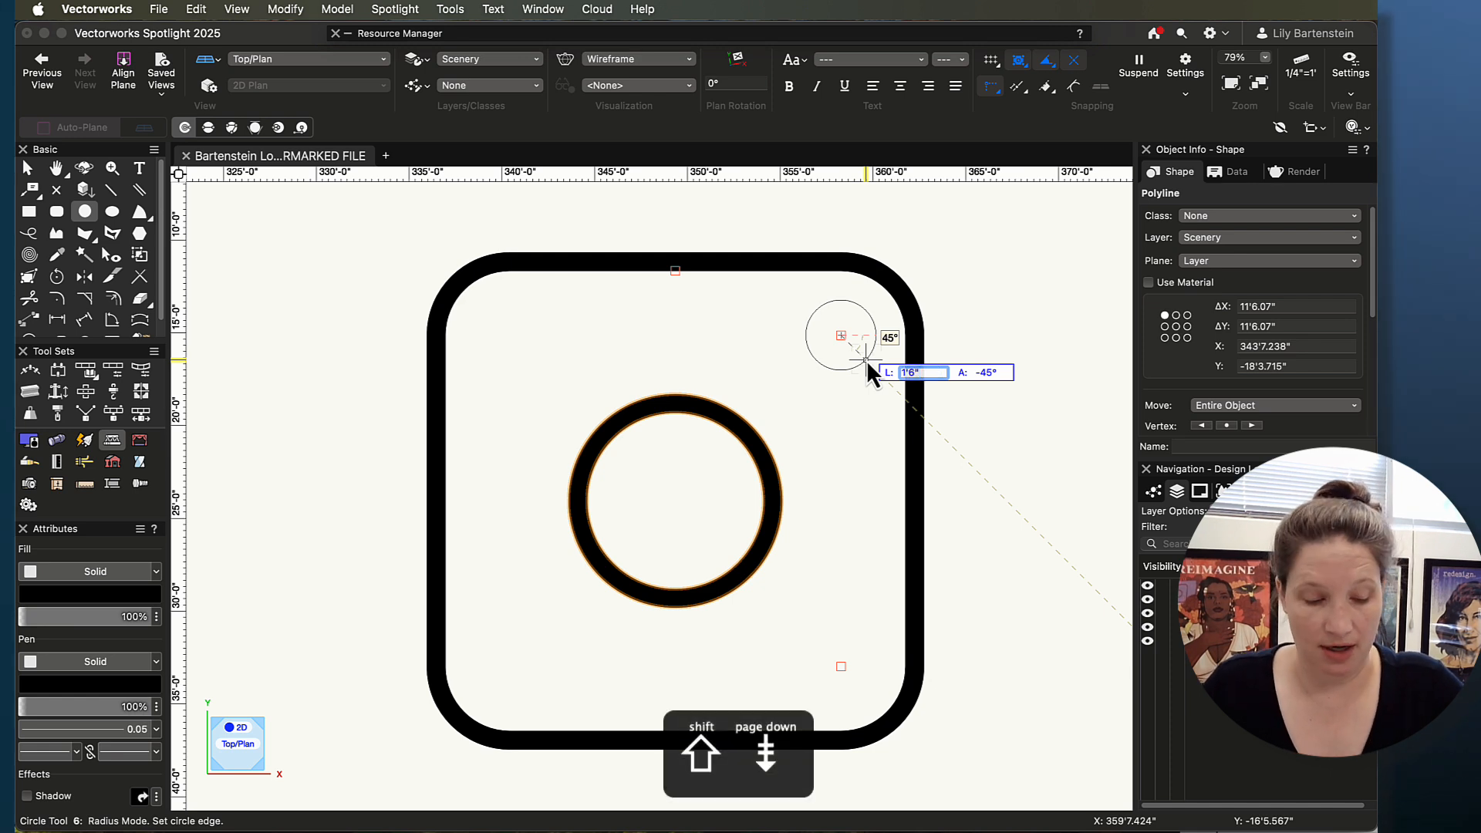
pyautogui.press('Tab')
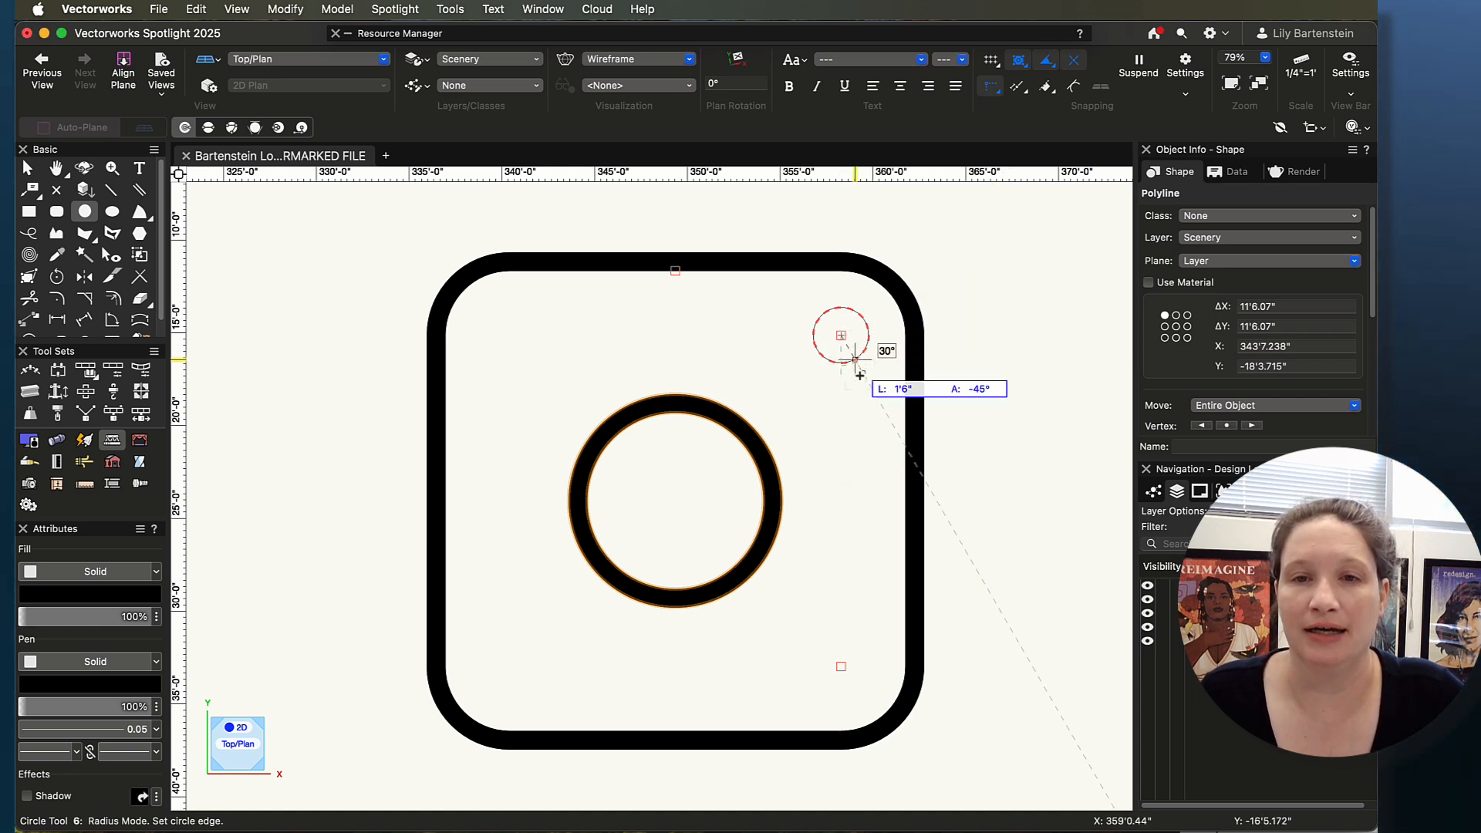
pyautogui.click(854, 358)
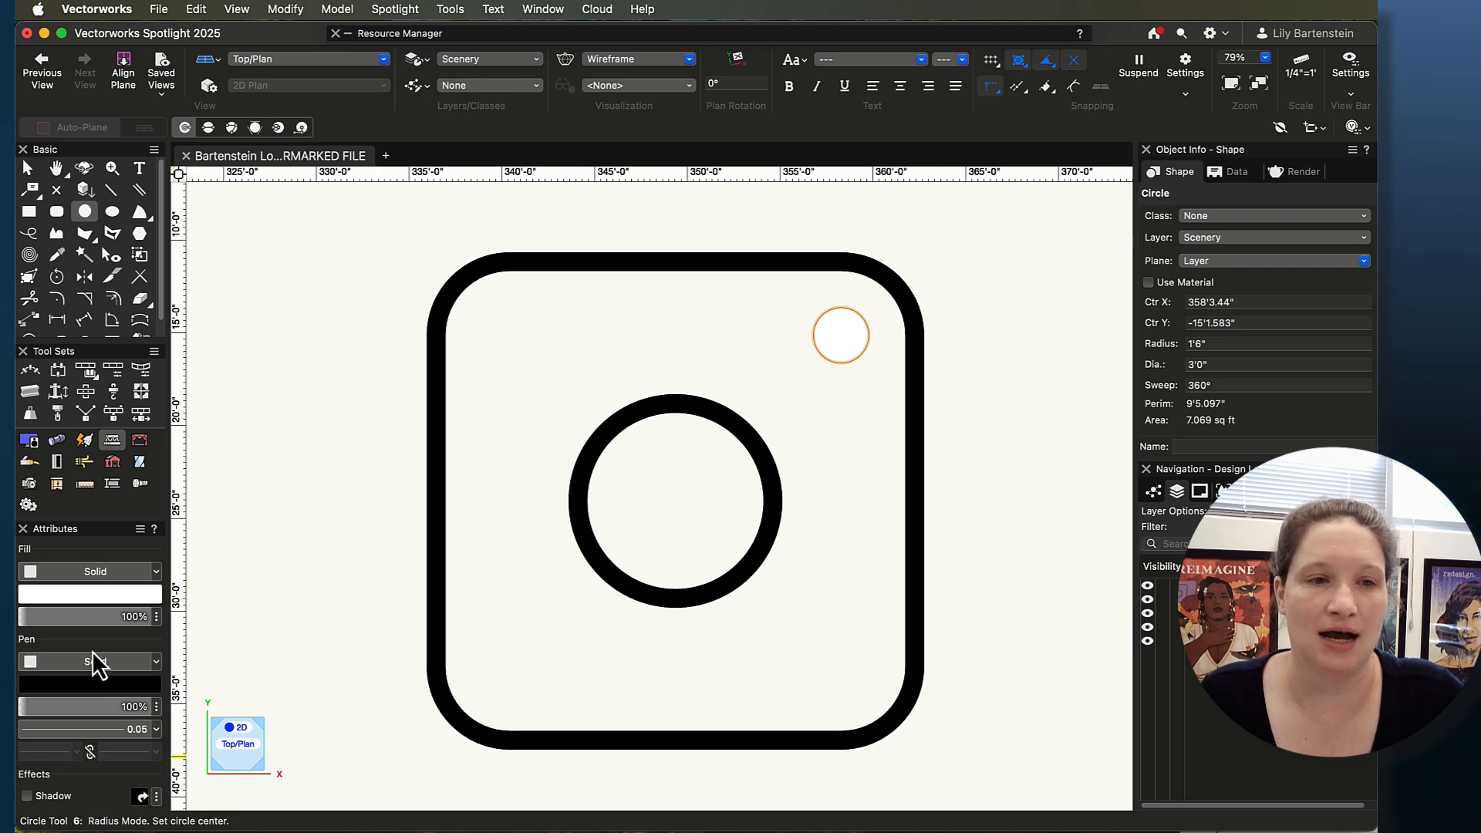
# Fill the small corner circle with solid black and leave the Circle tool for the Selection tool
pyautogui.click(98, 601)
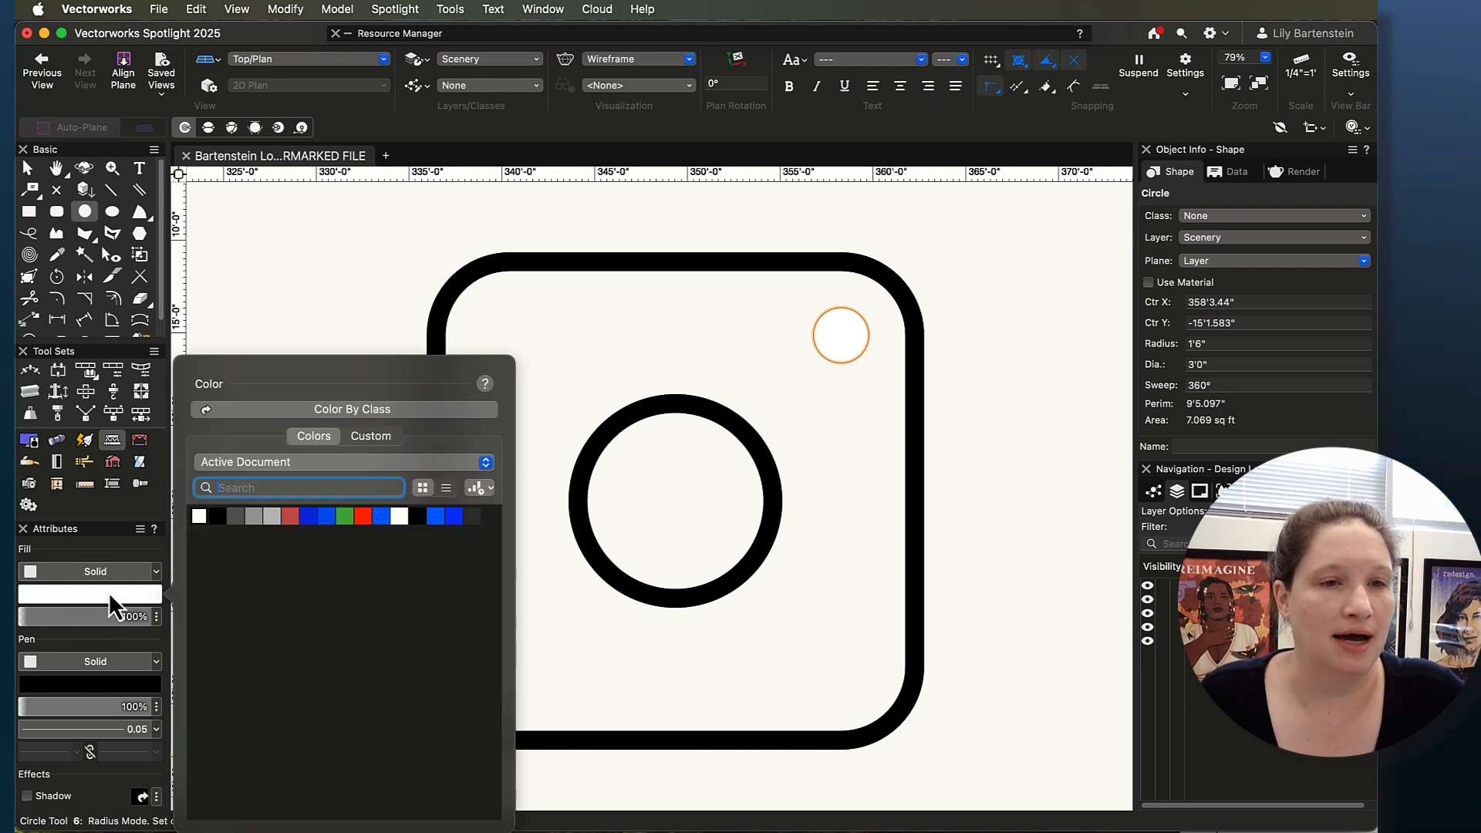
pyautogui.click(202, 513)
pyautogui.click(848, 341)
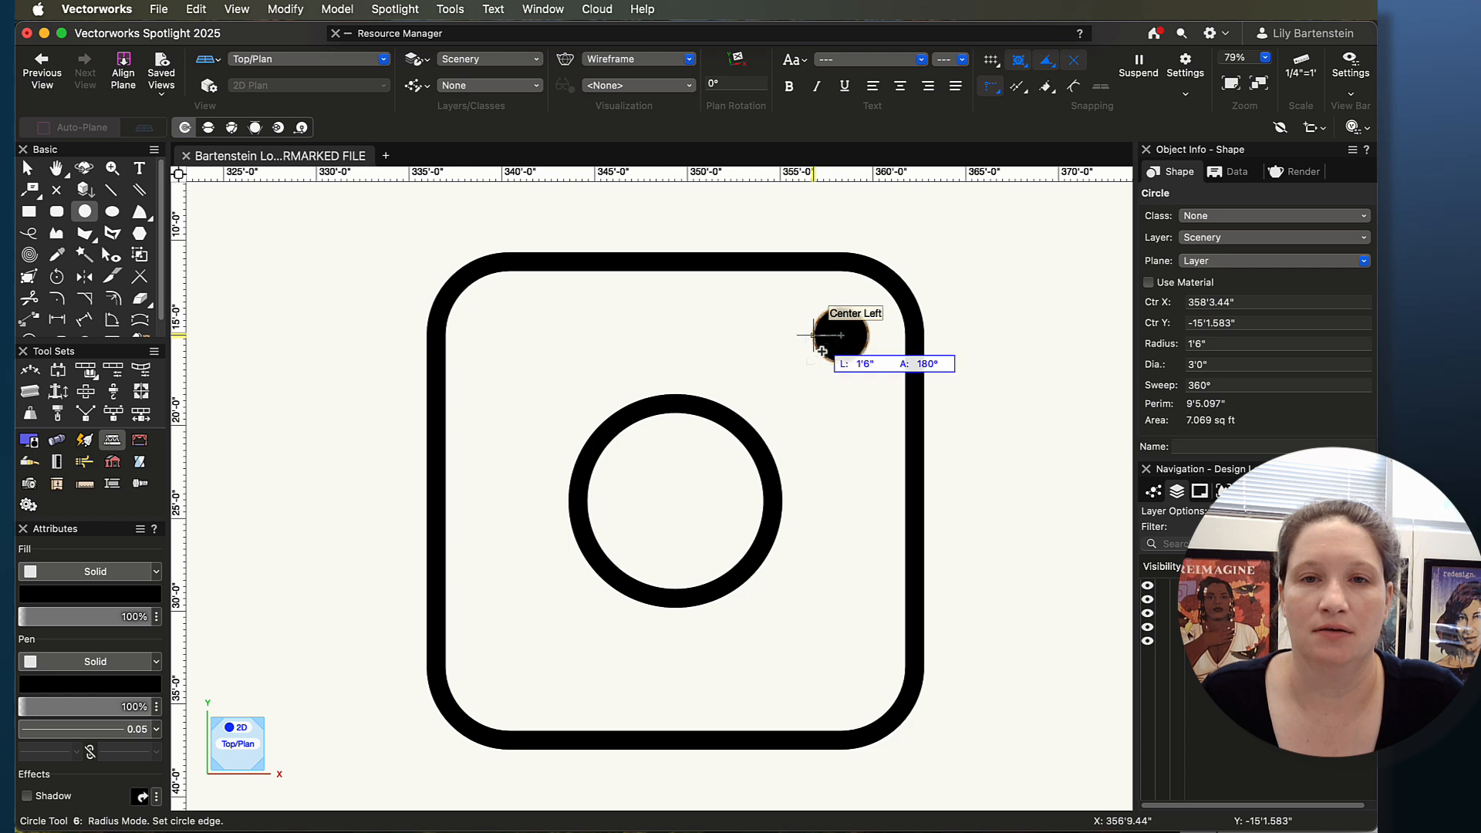
pyautogui.press('Escape')
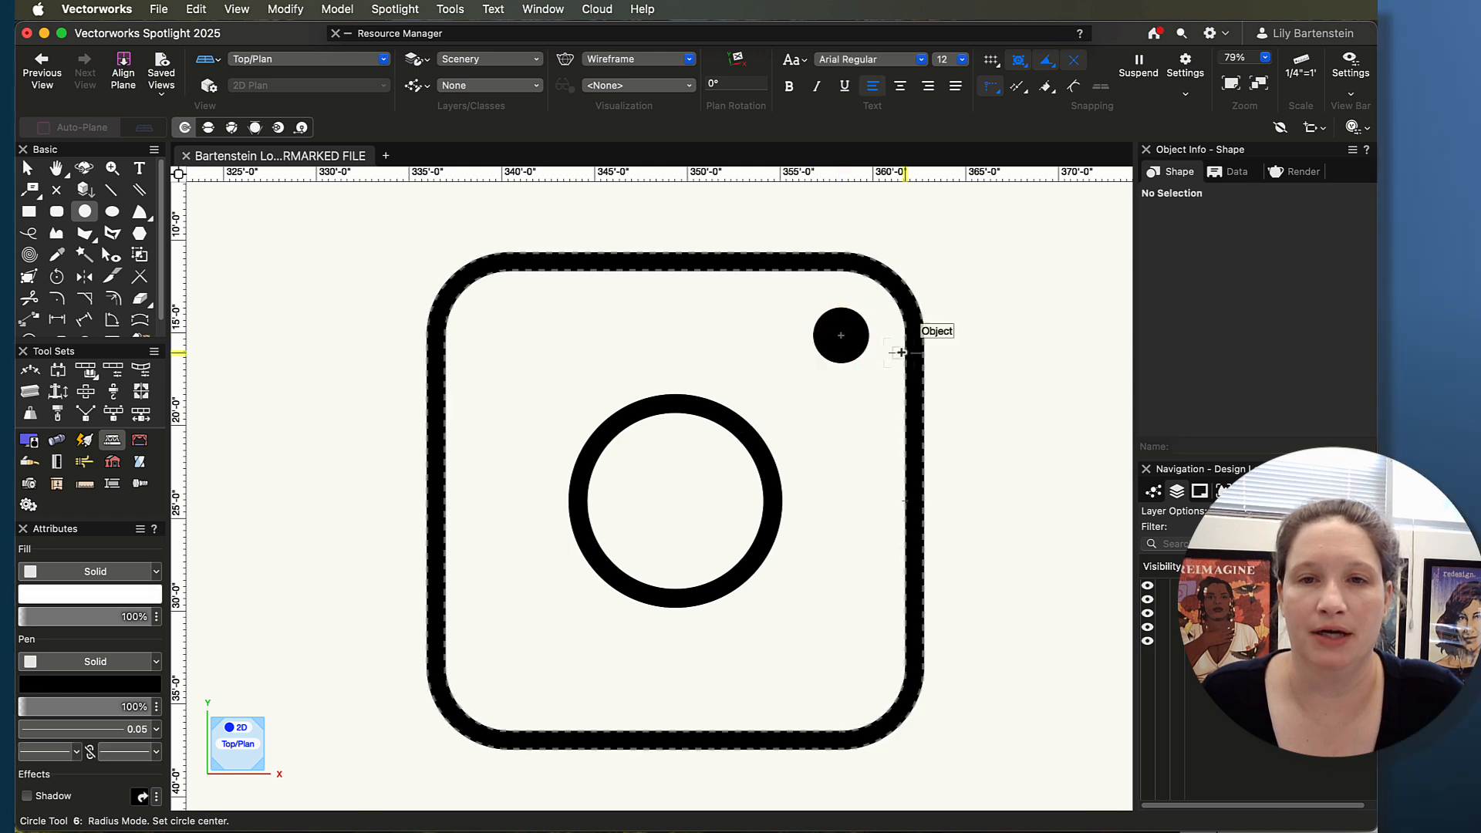
pyautogui.press('Escape')
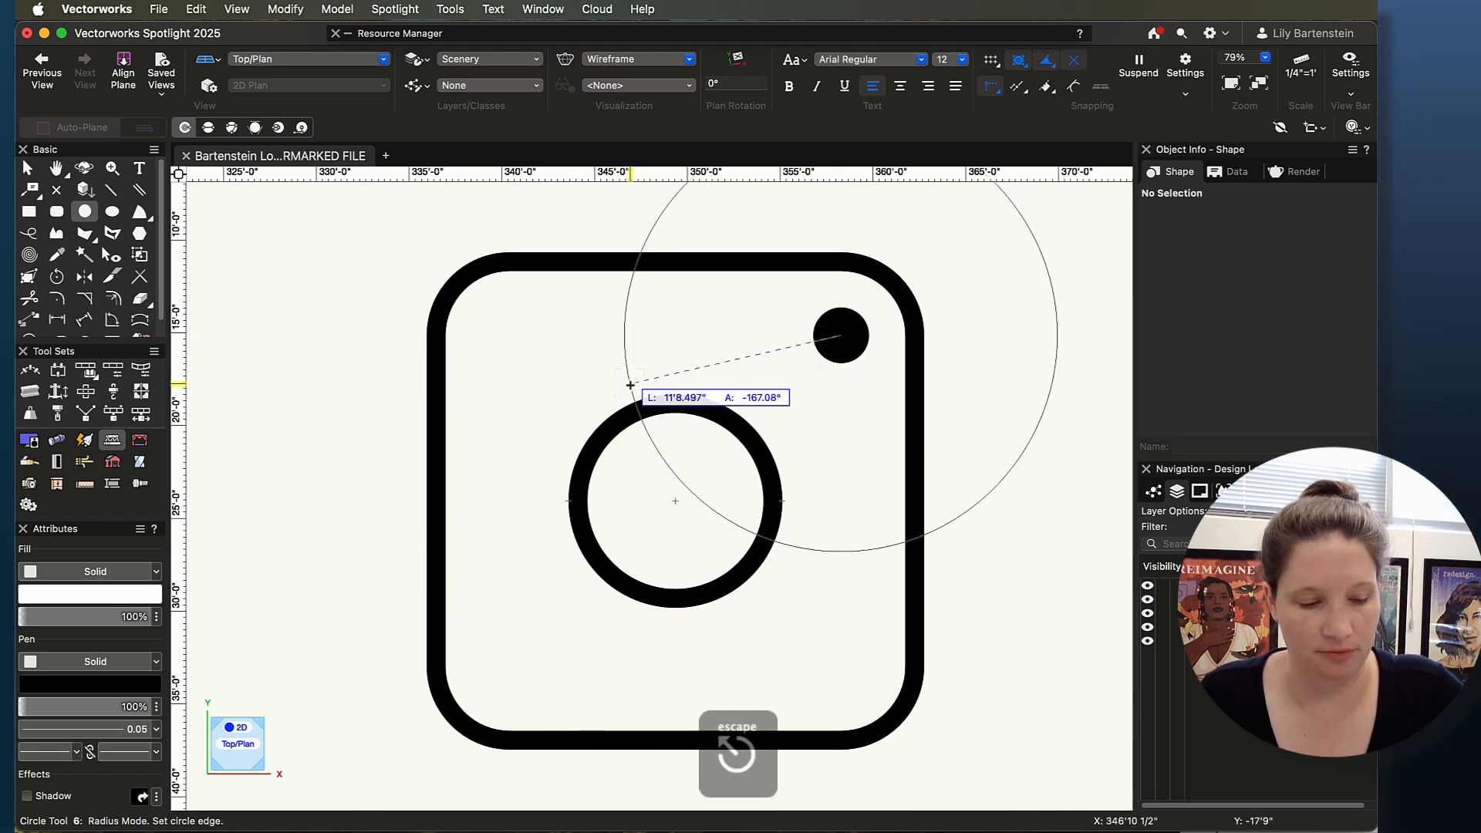
pyautogui.click(28, 169)
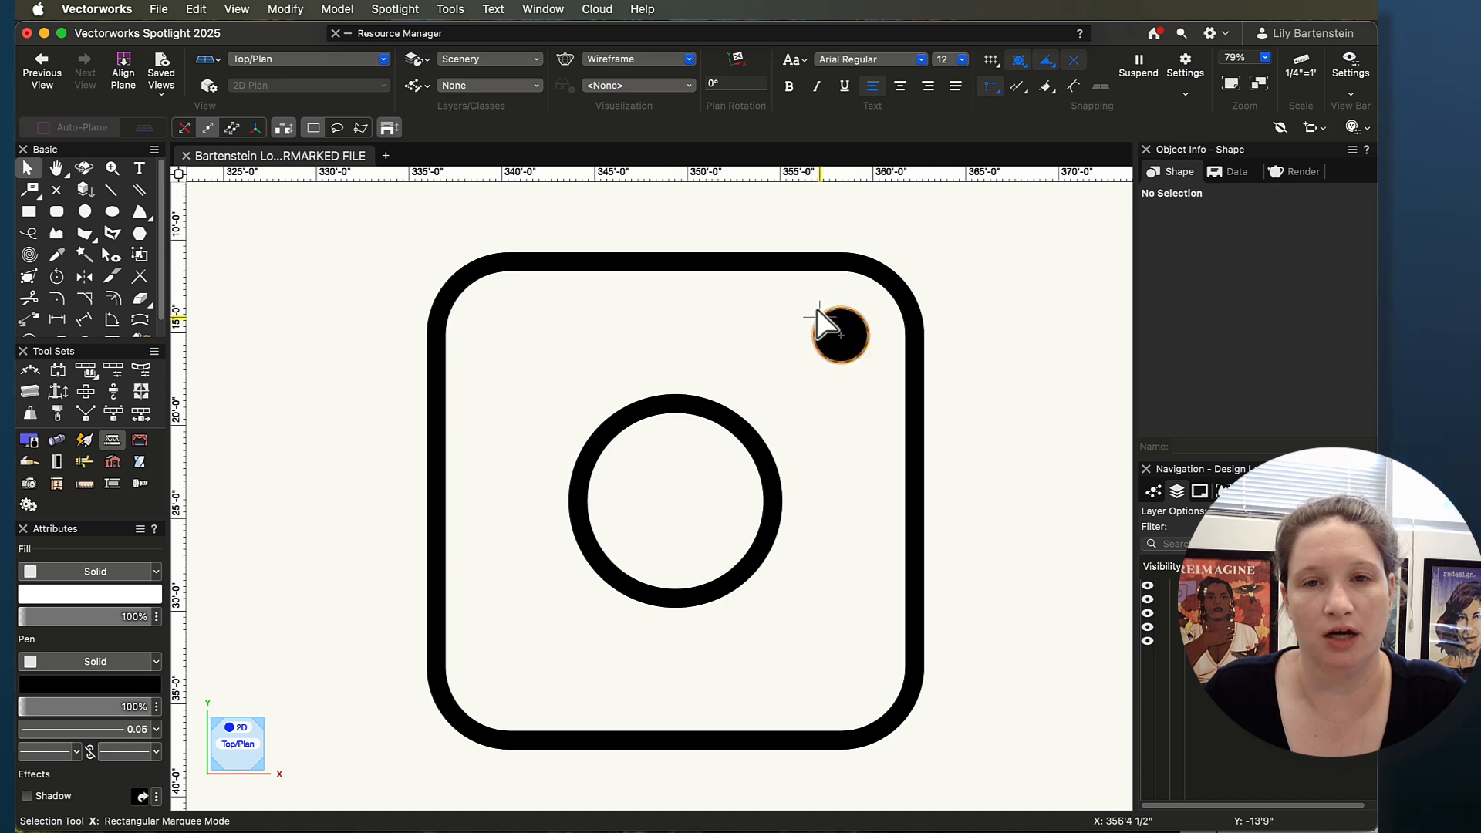
pyautogui.moveTo(842, 320); pyautogui.dragTo(697, 320)
pyautogui.hotkey('ctrl', 'z')
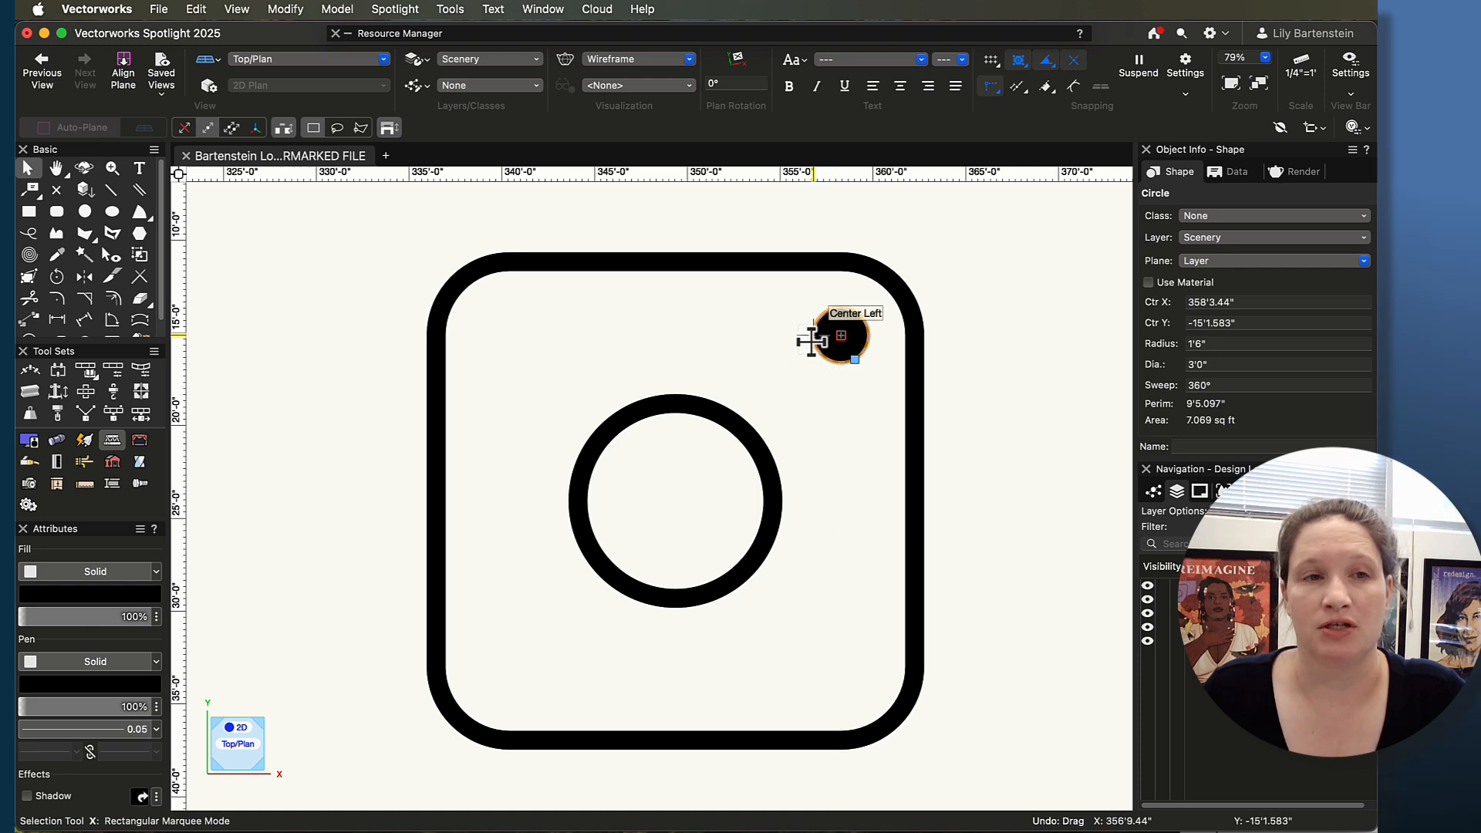
pyautogui.click(664, 401)
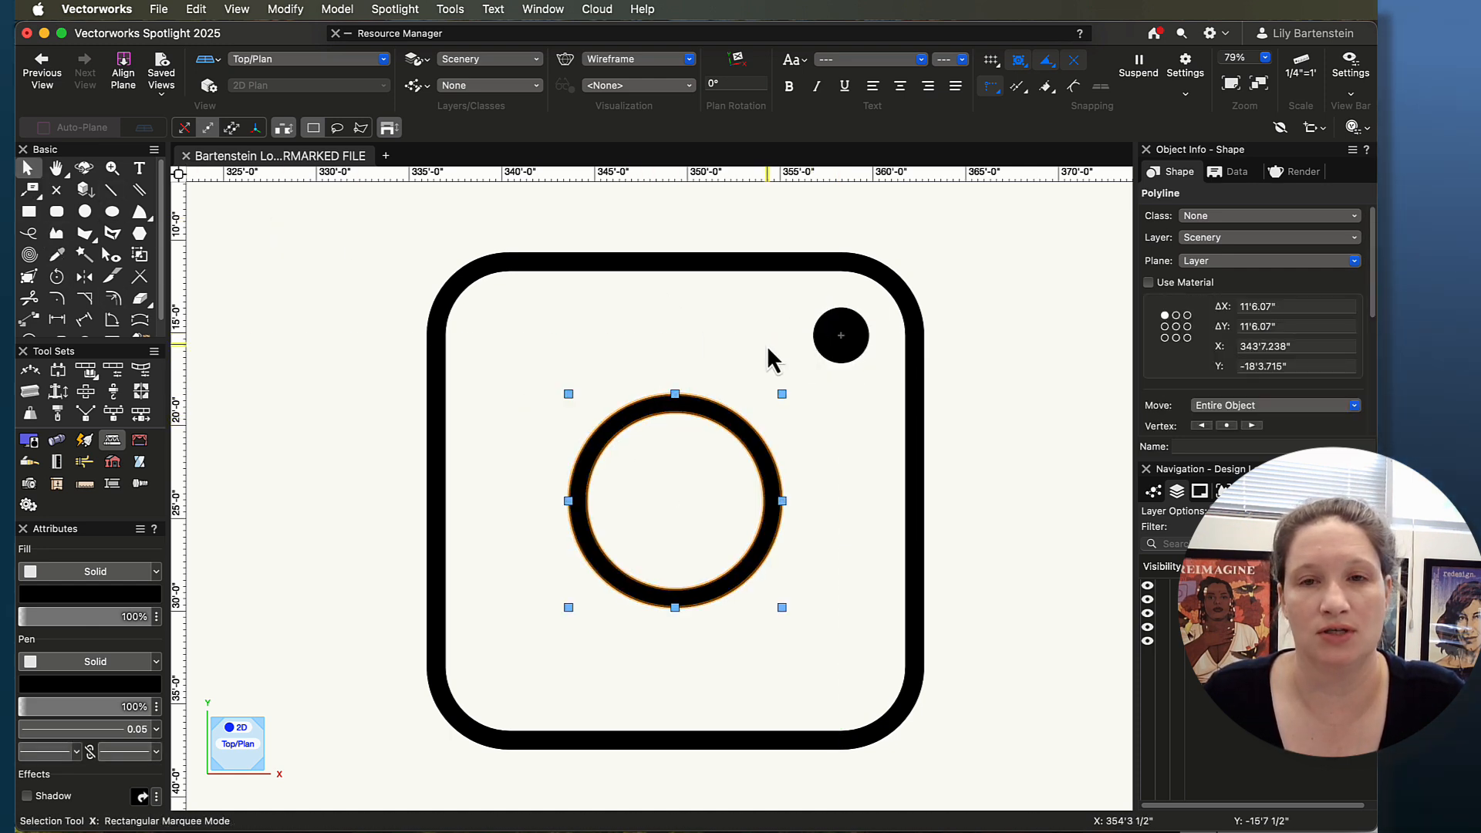
# Move the small black circle inward from the frame's corner and nudge it up and left to a centre of about 357'4", -15'11"
pyautogui.click(835, 344)
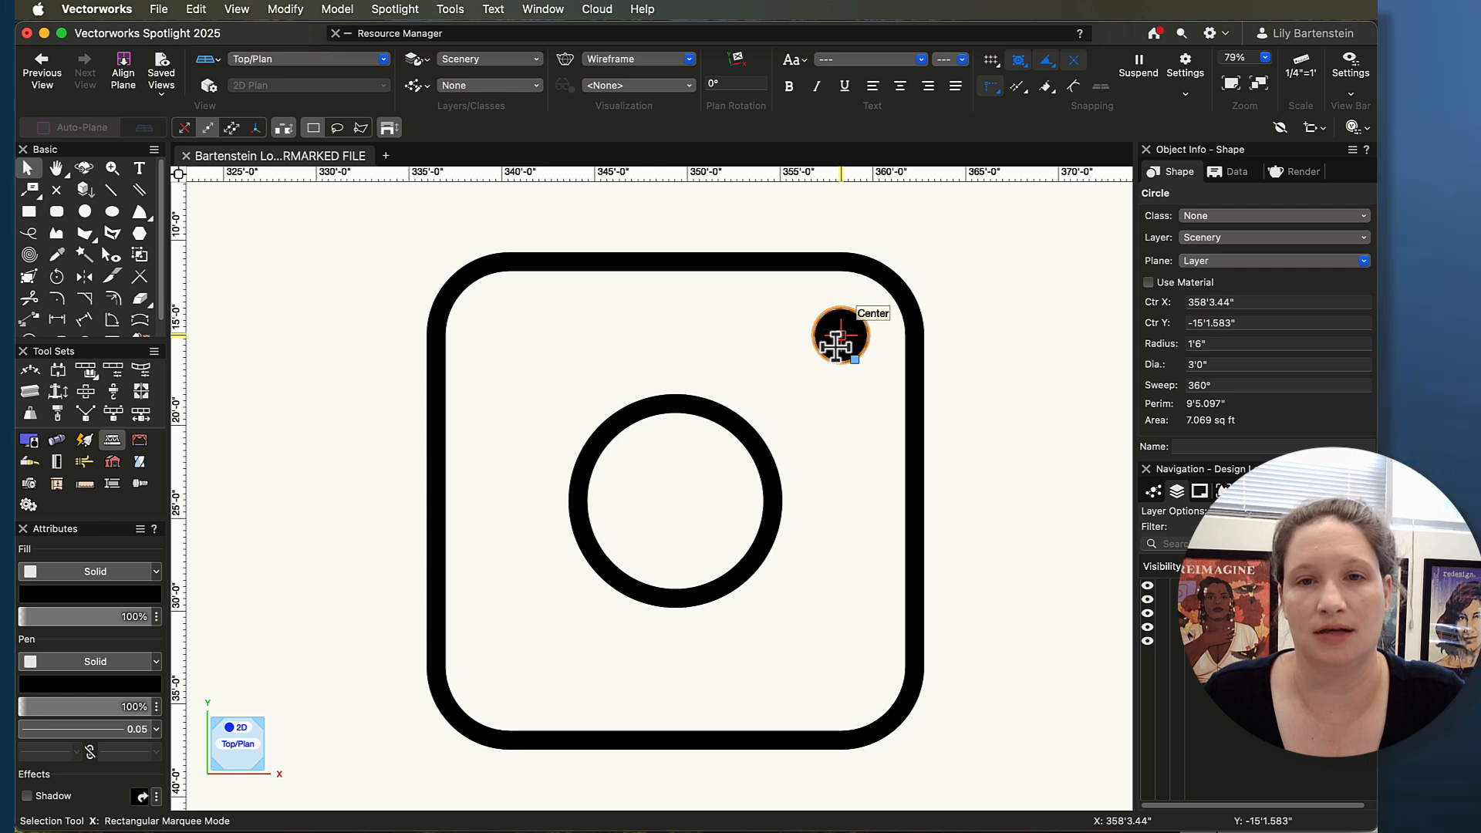
pyautogui.moveTo(835, 345); pyautogui.dragTo(798, 360)
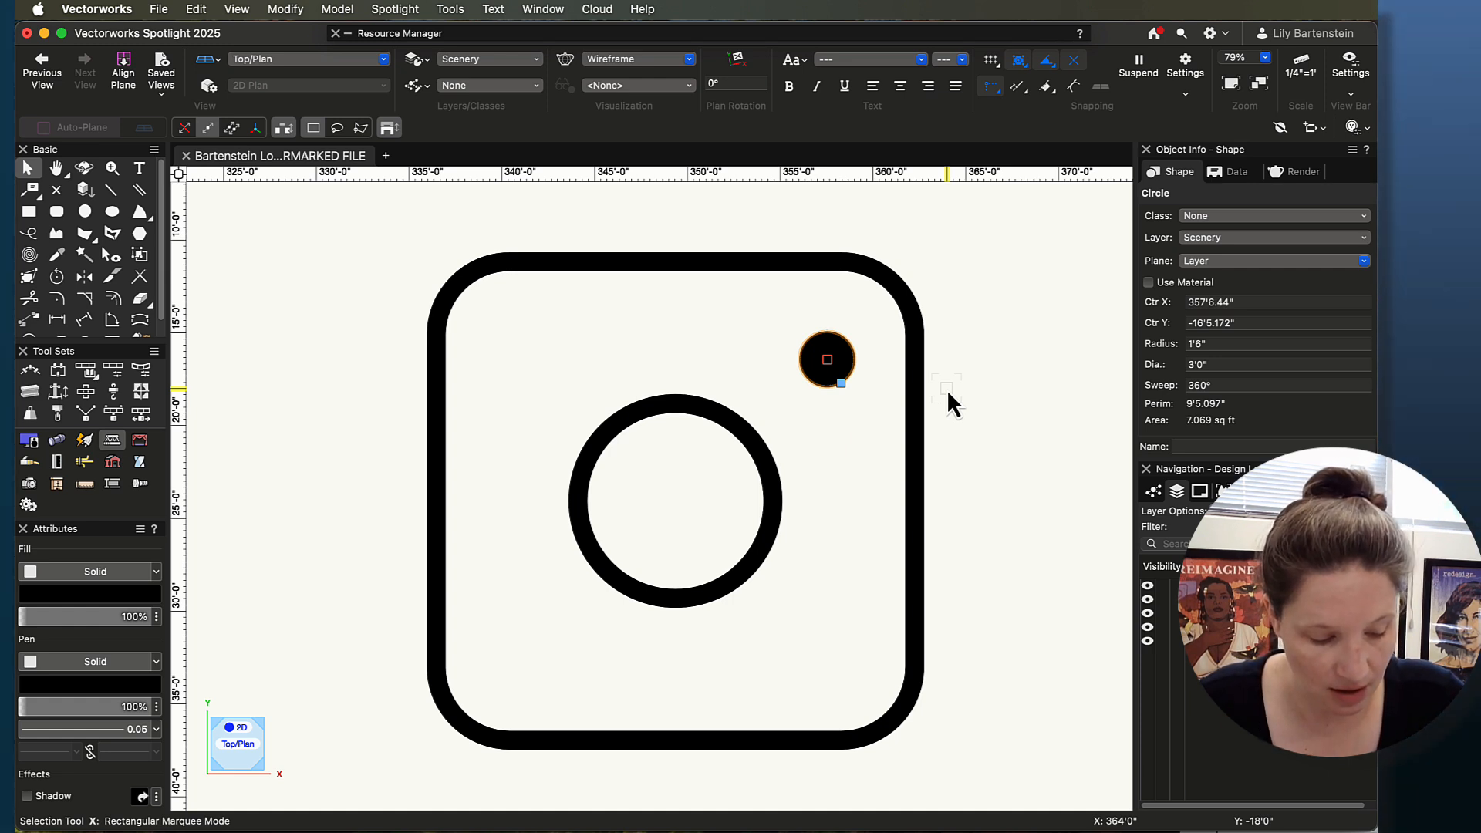
pyautogui.hotkey('shift', 'Up')
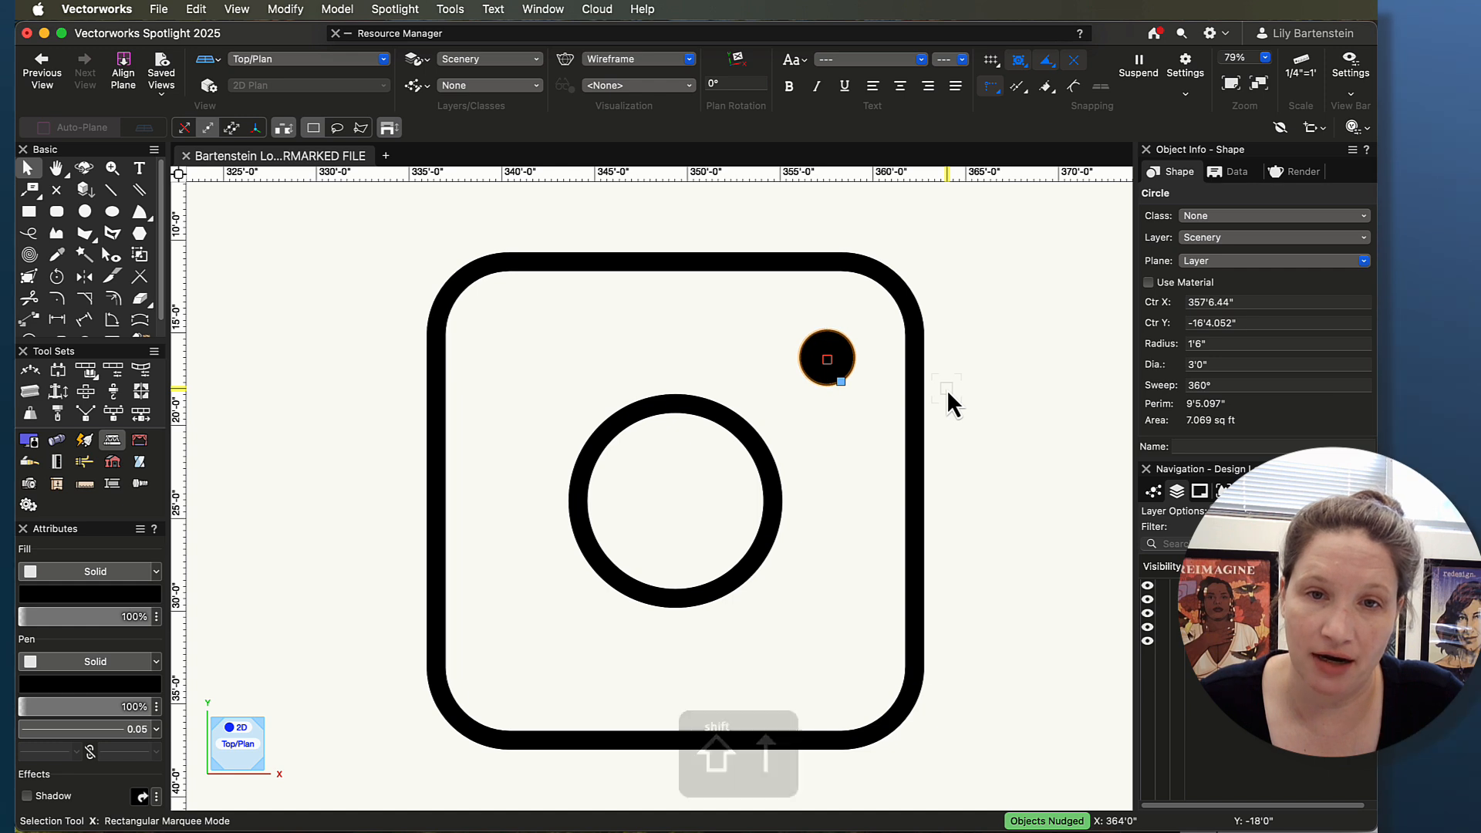
pyautogui.hotkey('shift', 'Up')
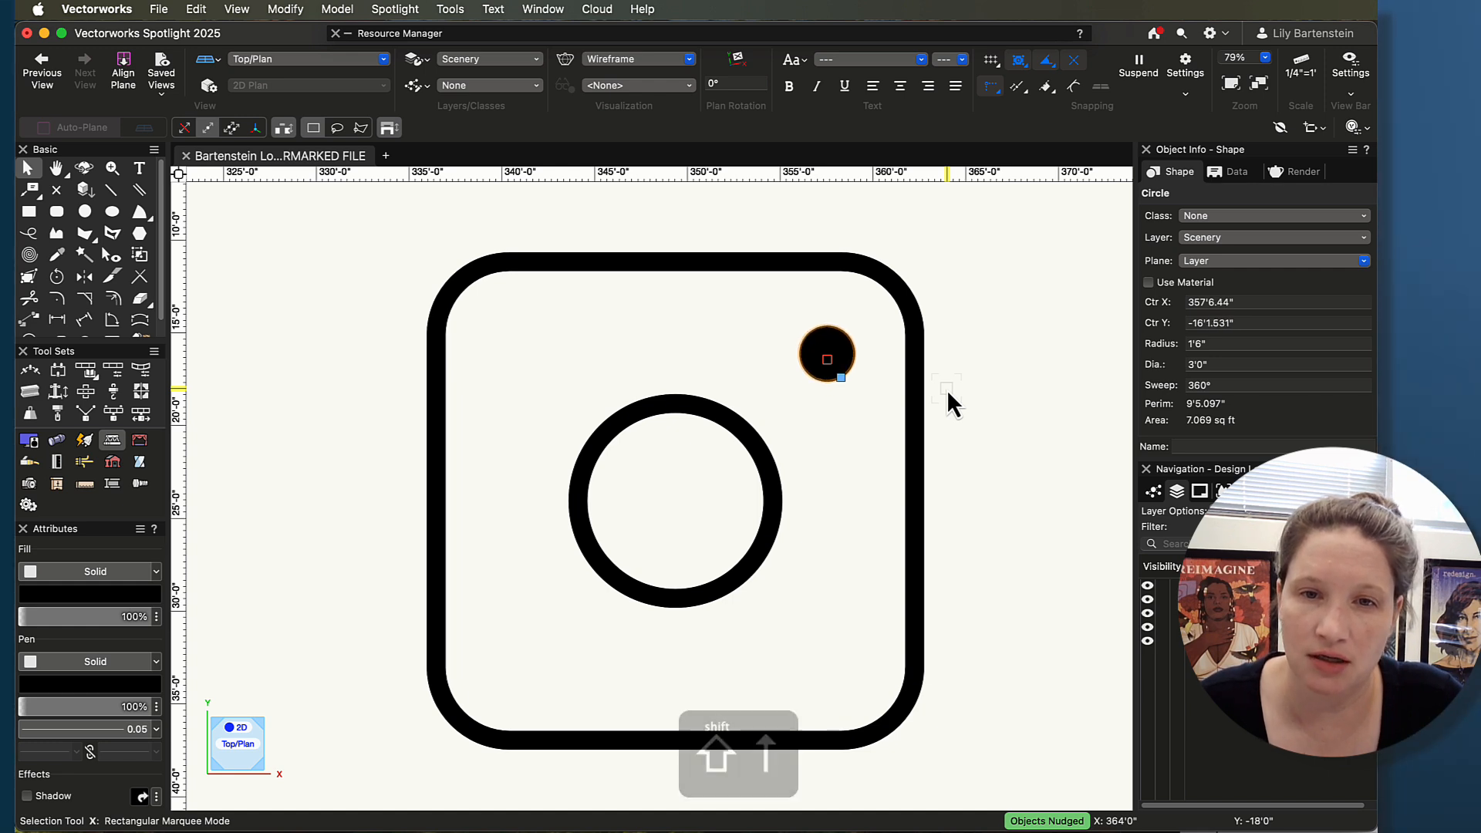
pyautogui.hotkey('shift', 'Up')
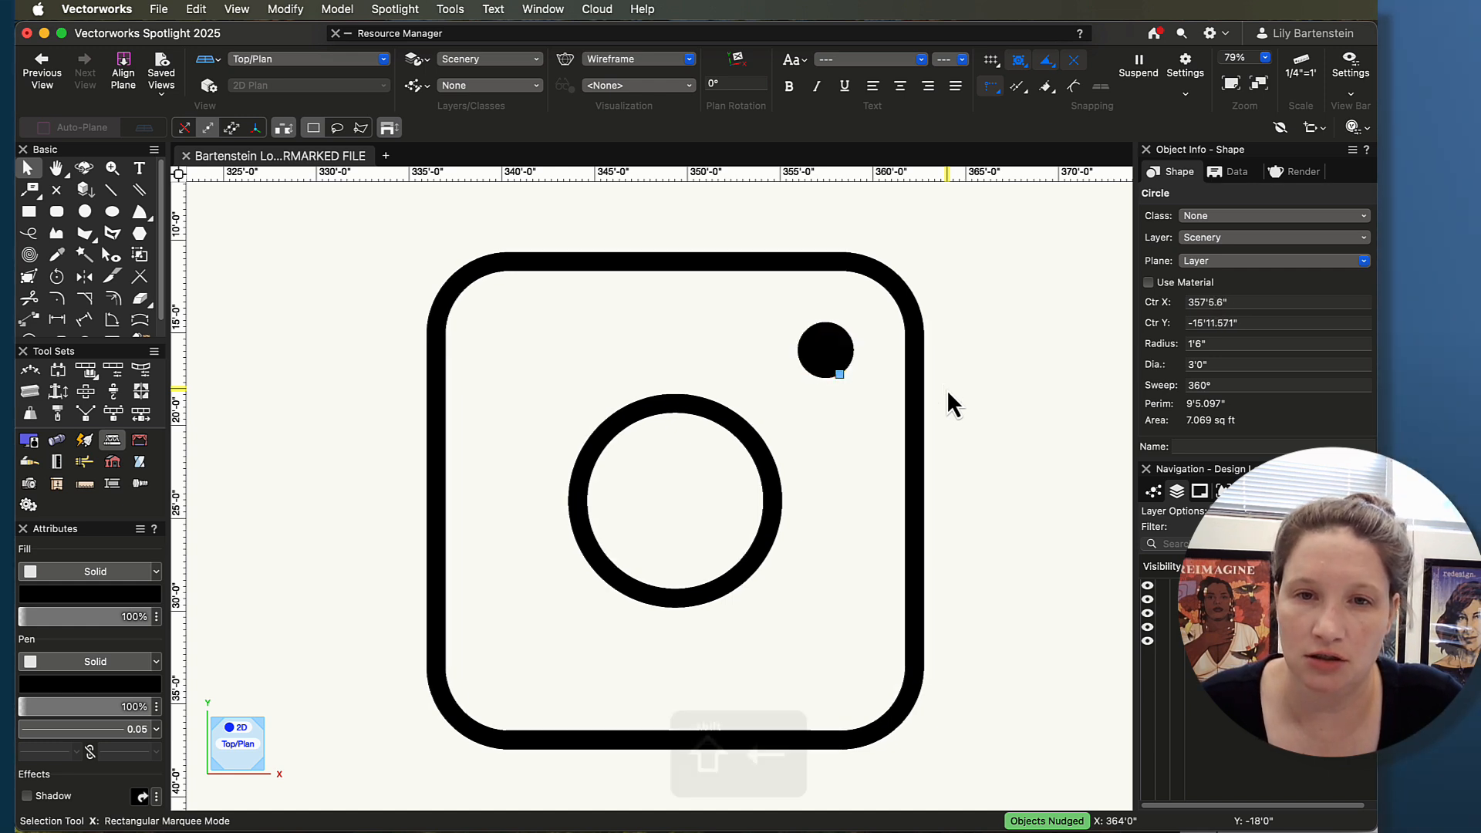
pyautogui.hotkey('shift', 'Left')
pyautogui.hotkey('shift', 'Left')
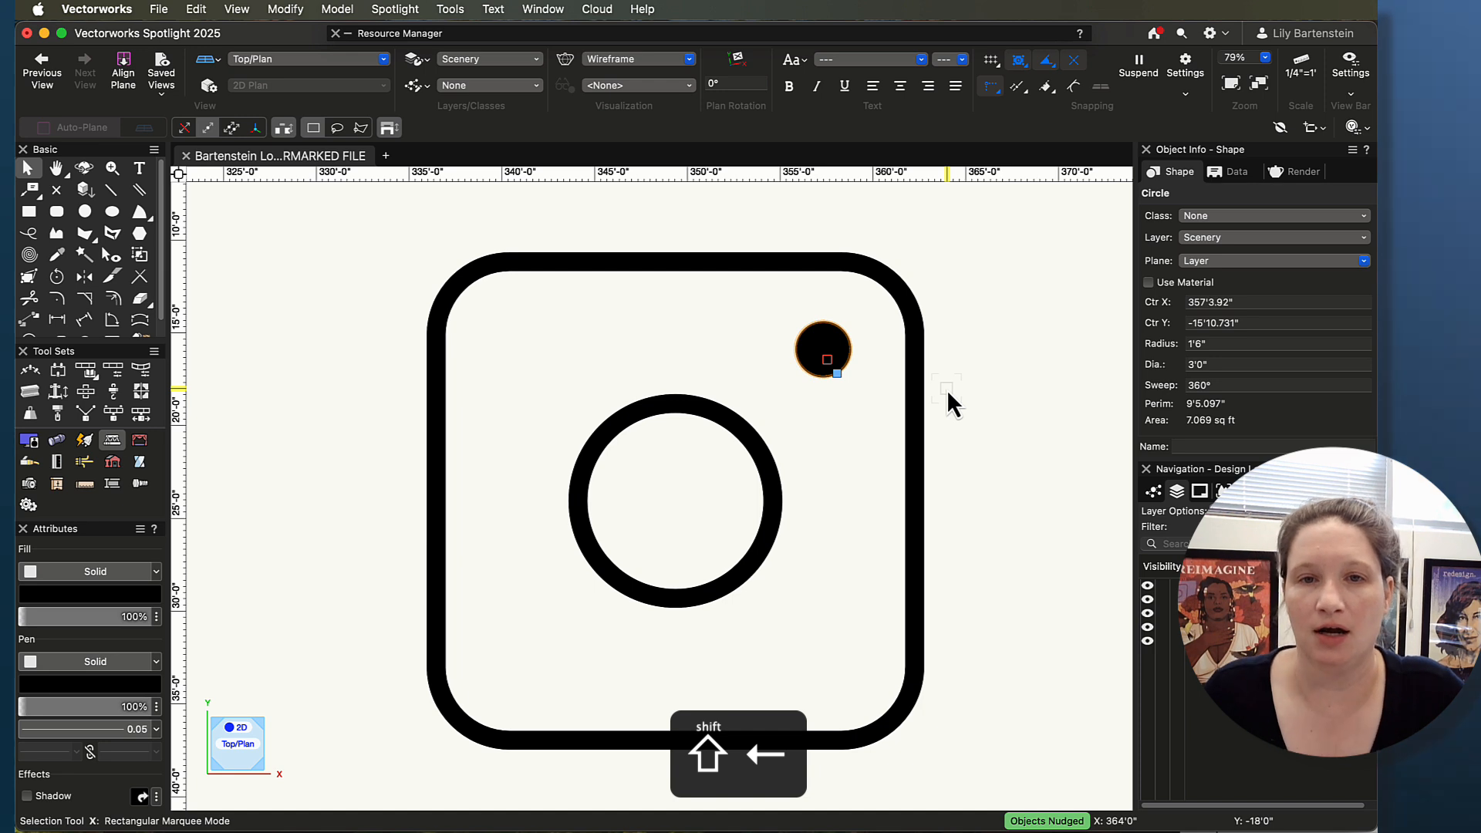
pyautogui.scroll(-1, 883, 548)
pyautogui.click(437, 255)
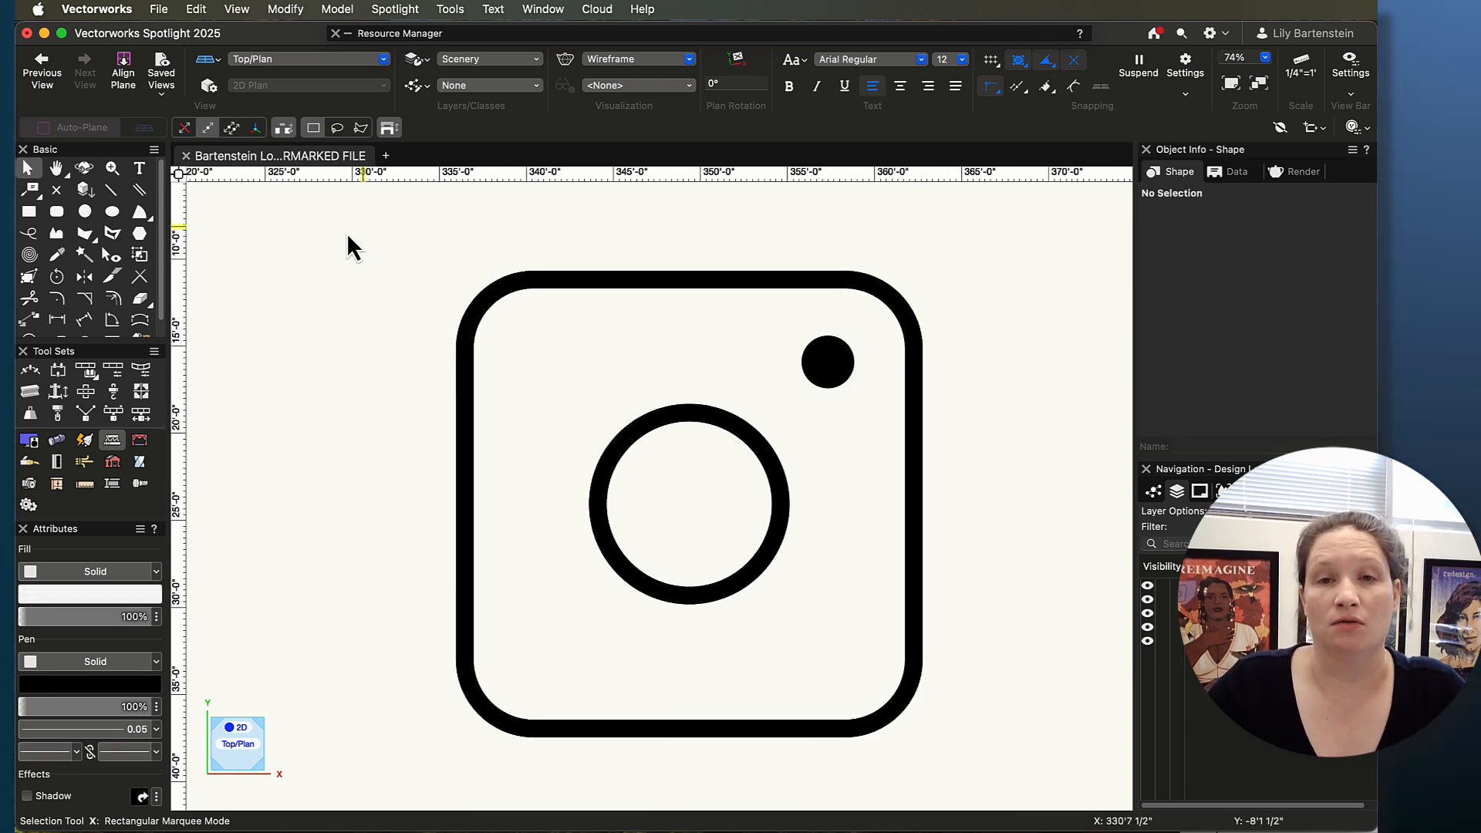